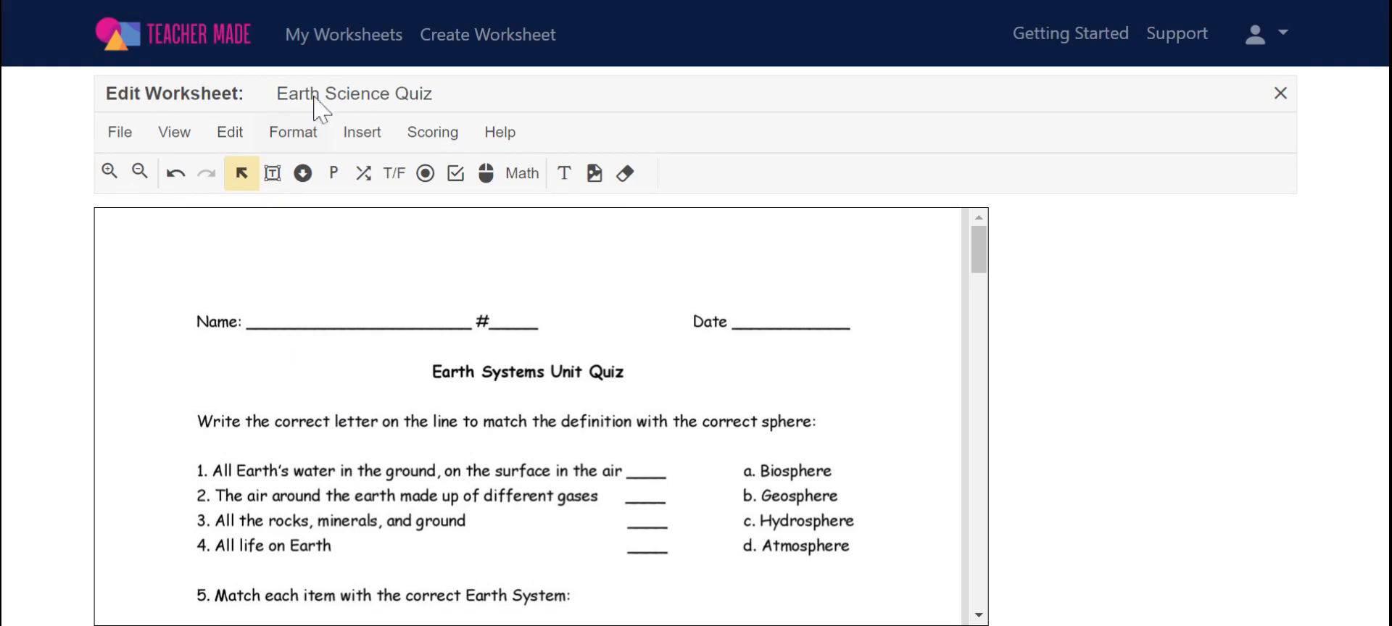
# Add a short answer field spanning the Name line and remove its border
pyautogui.click(362, 138)
pyautogui.click(344, 174)
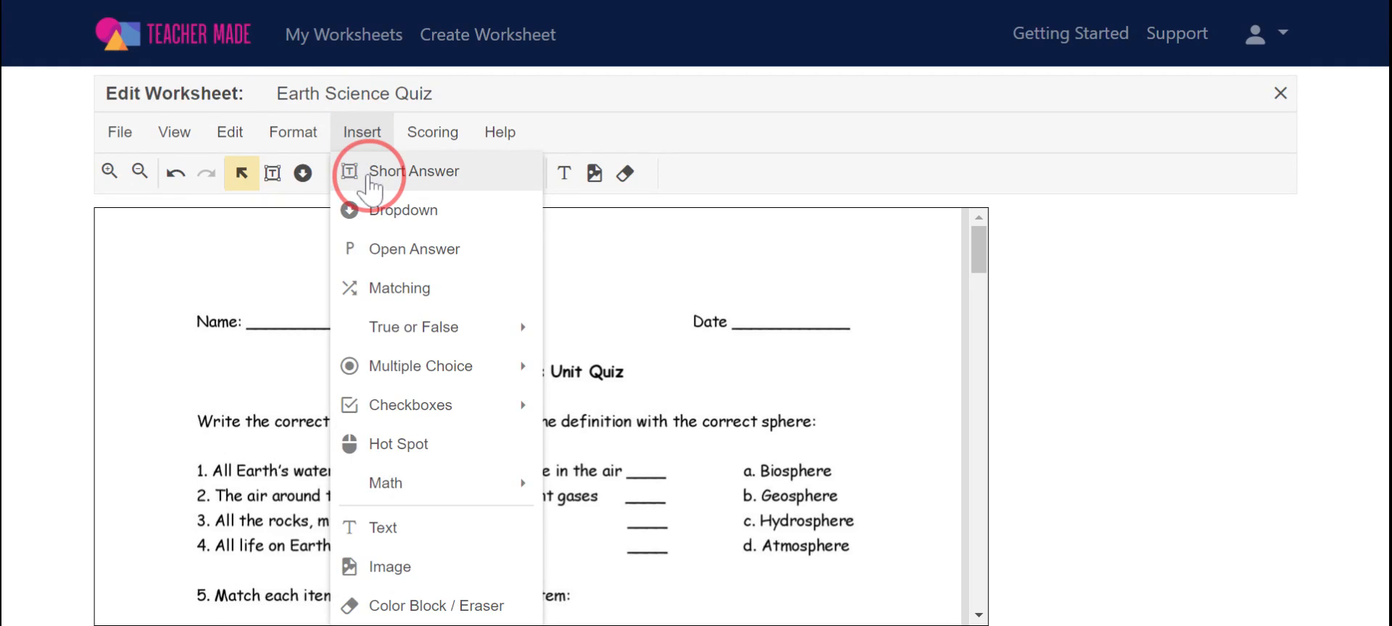
pyautogui.click(249, 305)
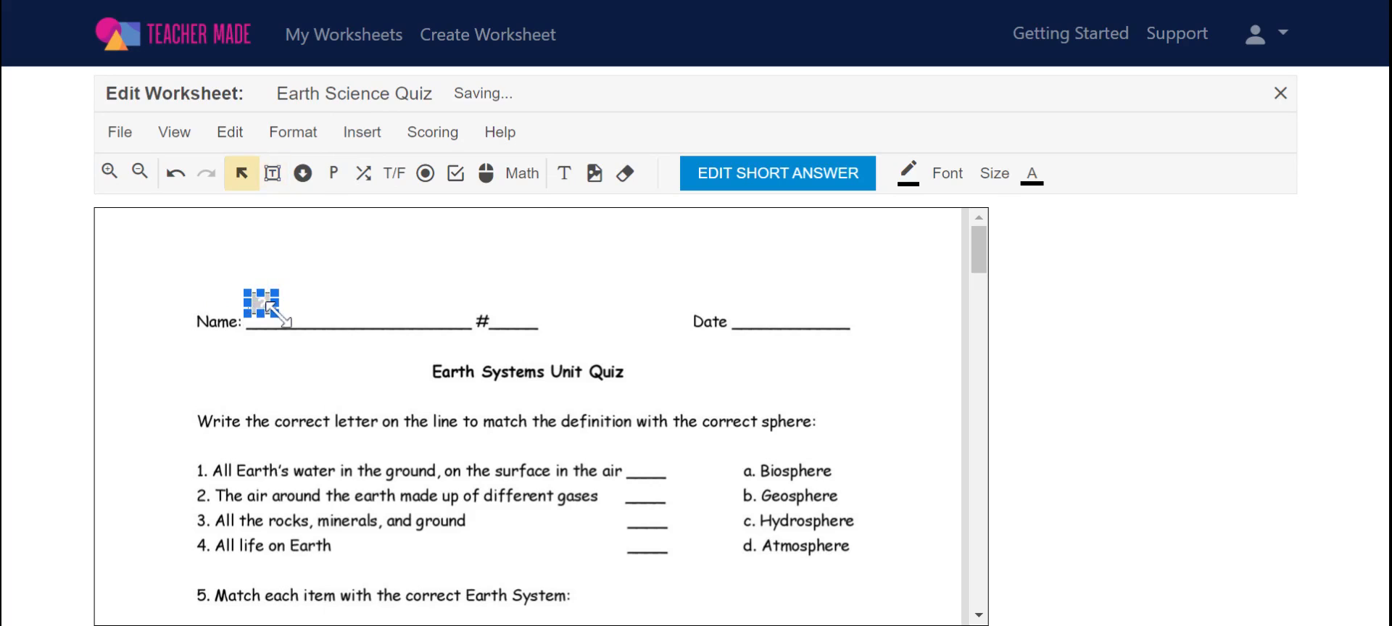
pyautogui.moveTo(282, 323); pyautogui.dragTo(466, 326)
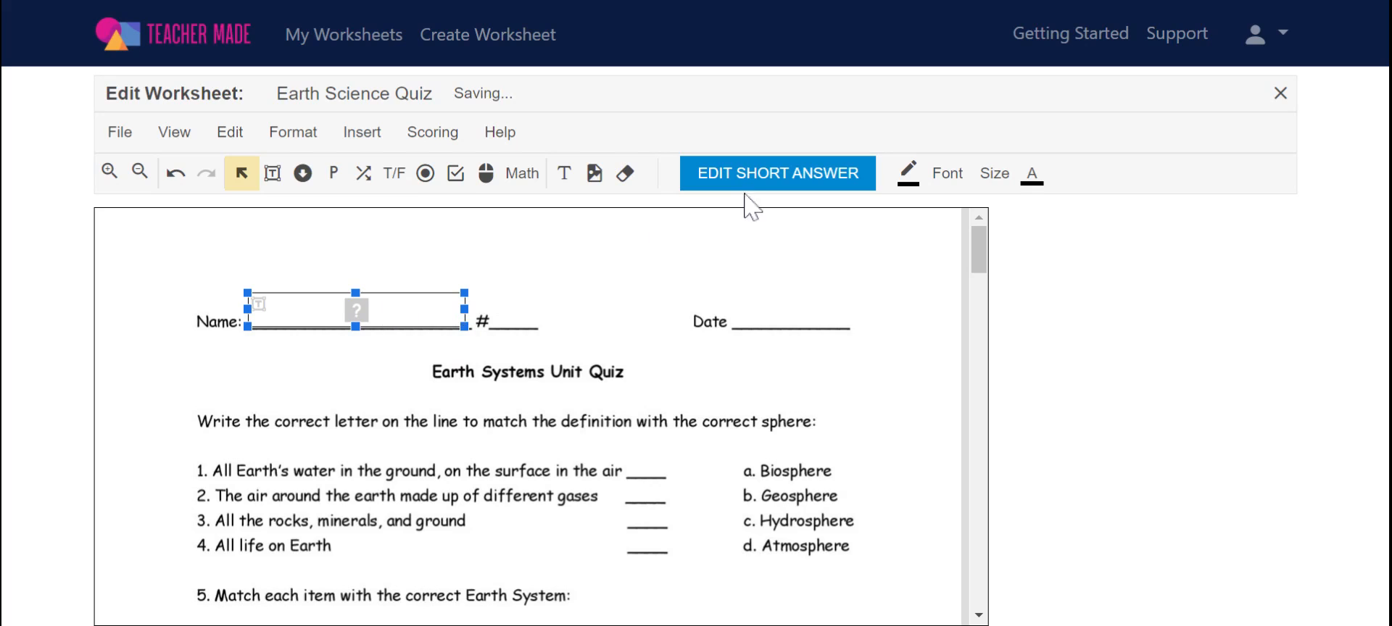
pyautogui.click(907, 185)
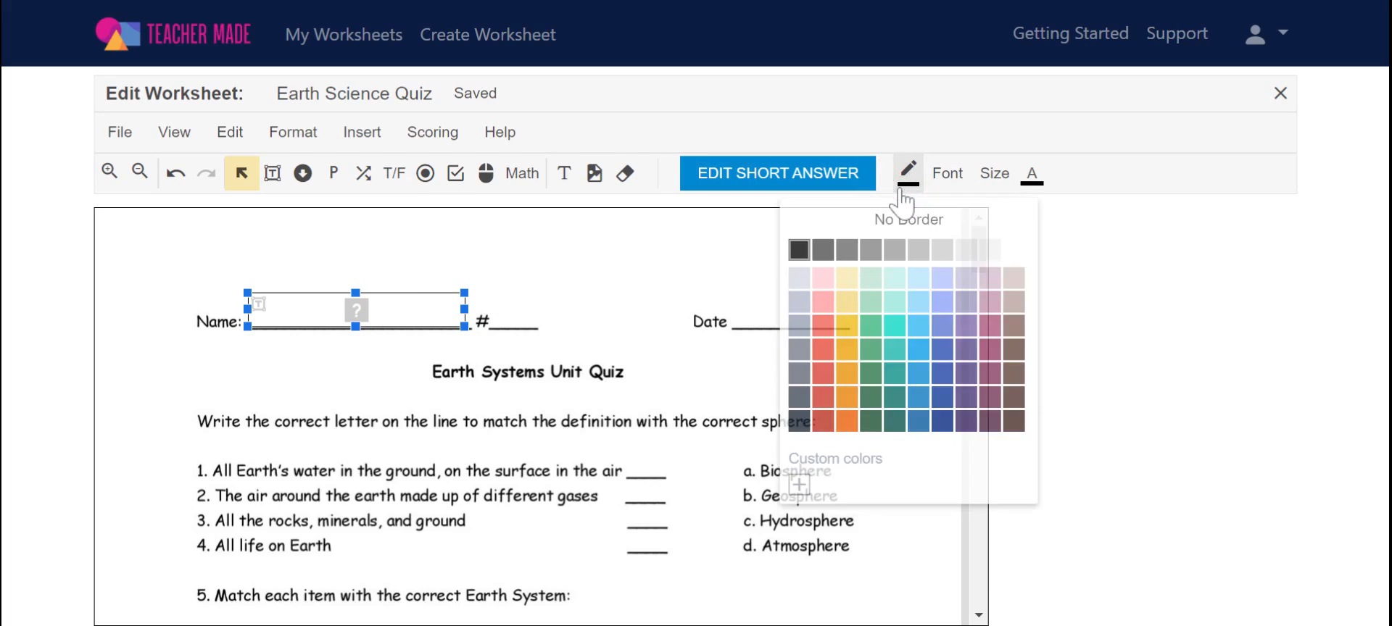
pyautogui.click(906, 211)
# Set the Name field's number of points to Do Not Score and save the change
pyautogui.click(801, 179)
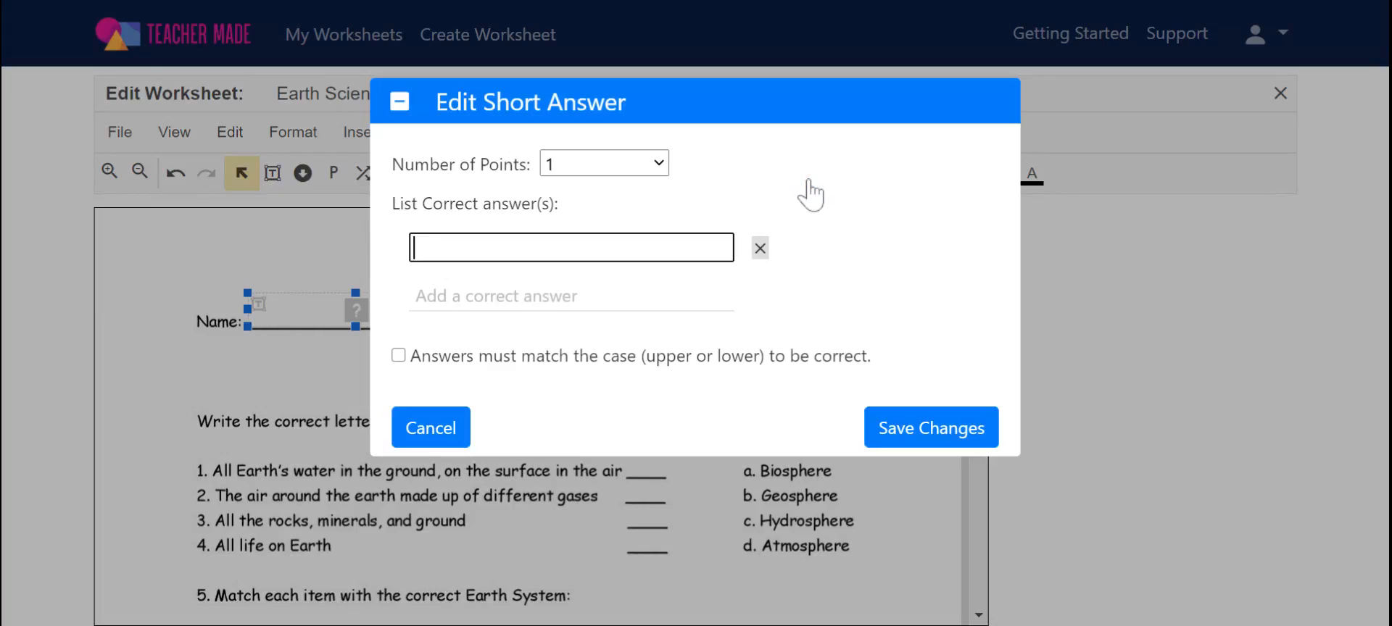
pyautogui.click(624, 168)
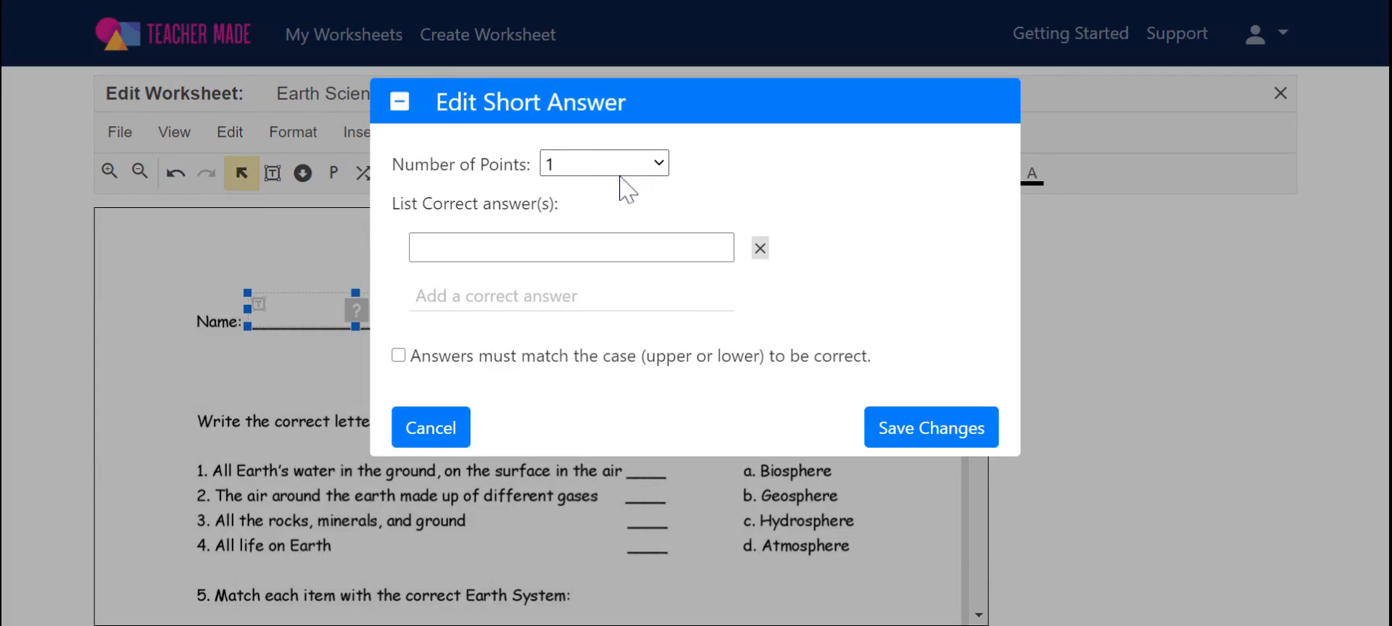
pyautogui.click(627, 191)
pyautogui.click(938, 437)
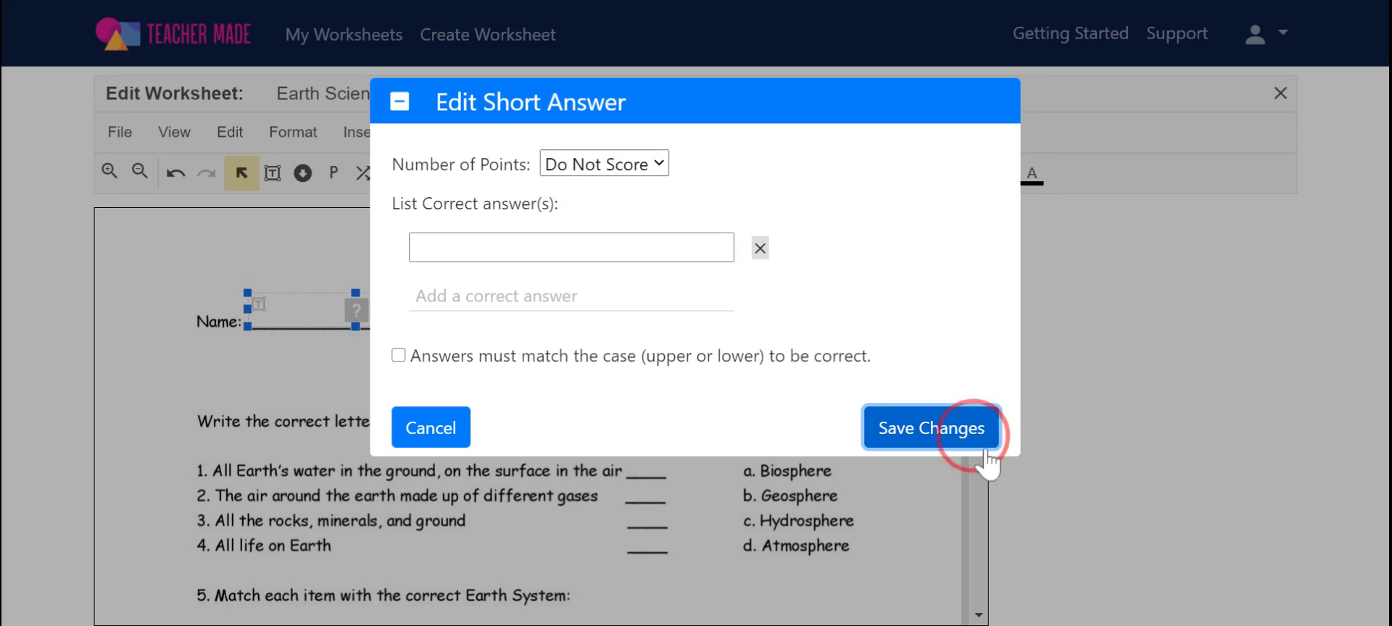
pyautogui.click(957, 435)
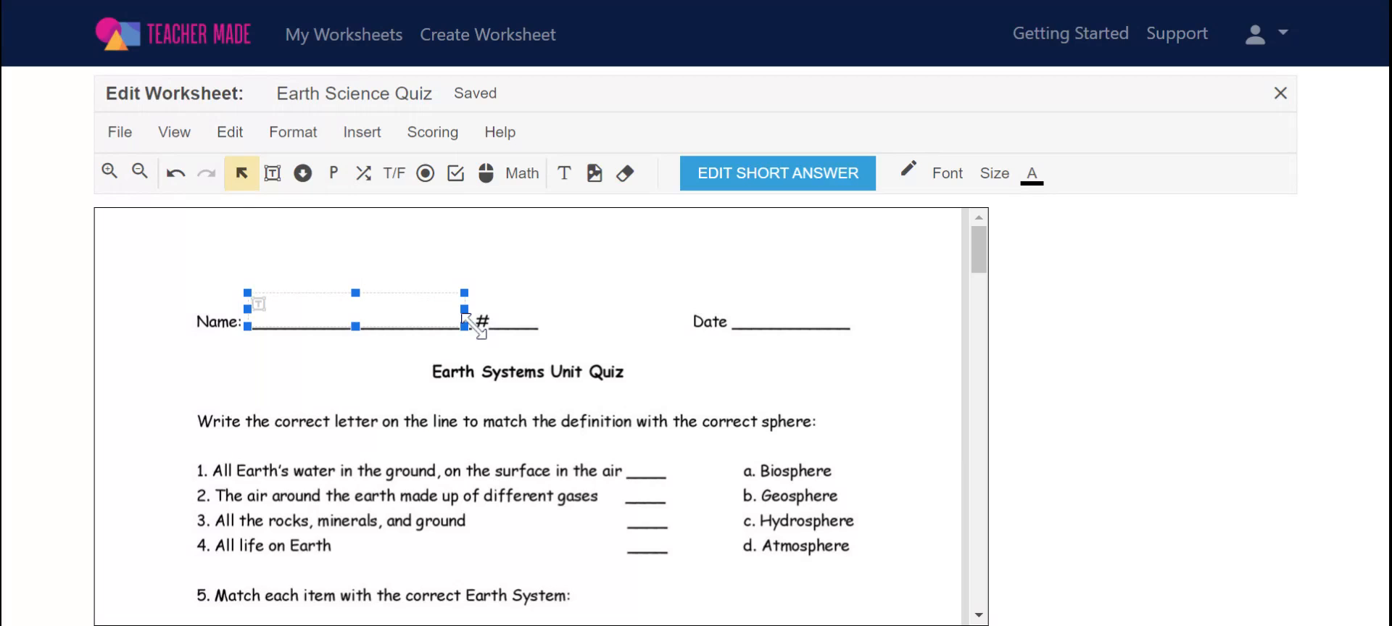
# Make two copies of the Name field and fit them over the Date line and the # line
pyautogui.hotkey('ctrl', 'v')
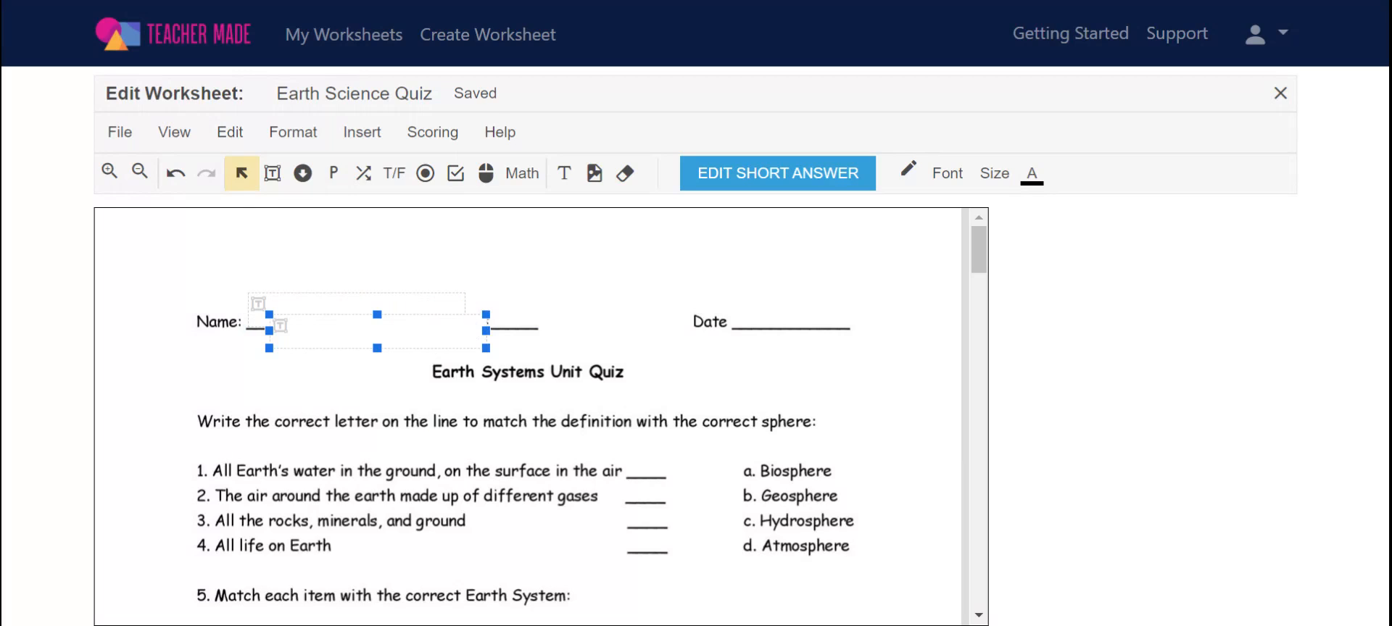
pyautogui.hotkey('ctrl', 'v')
pyautogui.moveTo(443, 358); pyautogui.dragTo(819, 305)
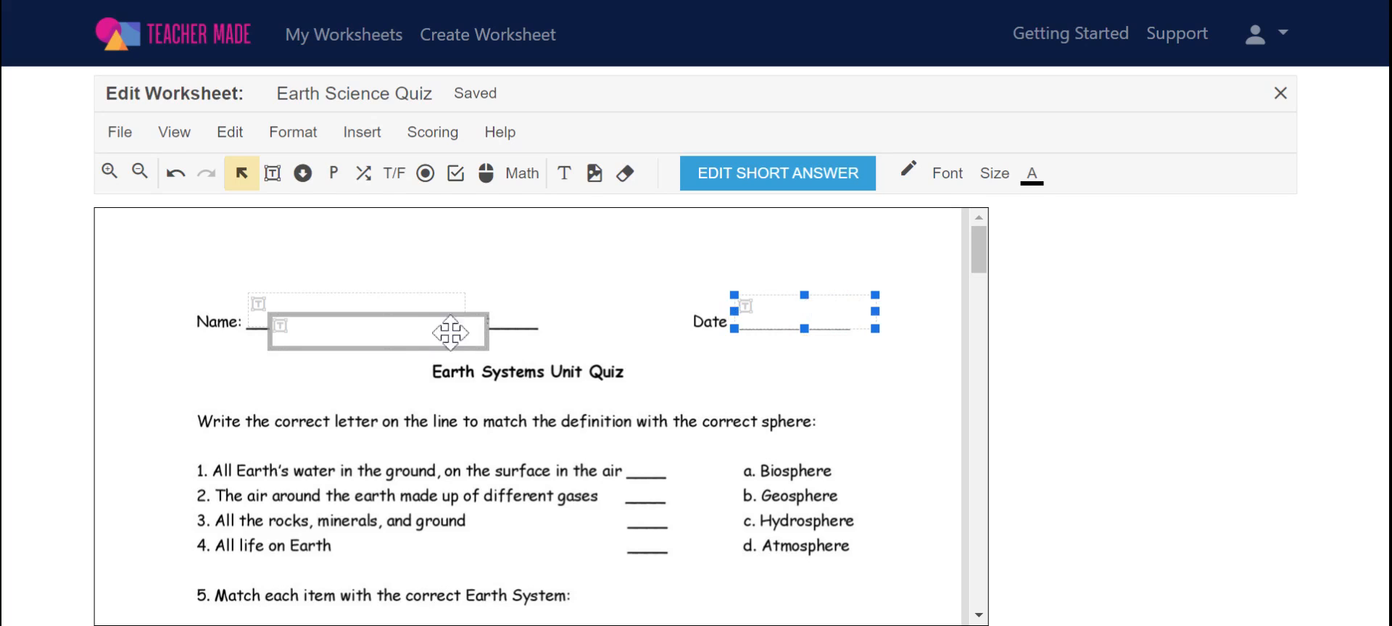
pyautogui.click(450, 333)
pyautogui.moveTo(483, 319); pyautogui.dragTo(332, 327)
pyautogui.moveTo(300, 344); pyautogui.dragTo(524, 307)
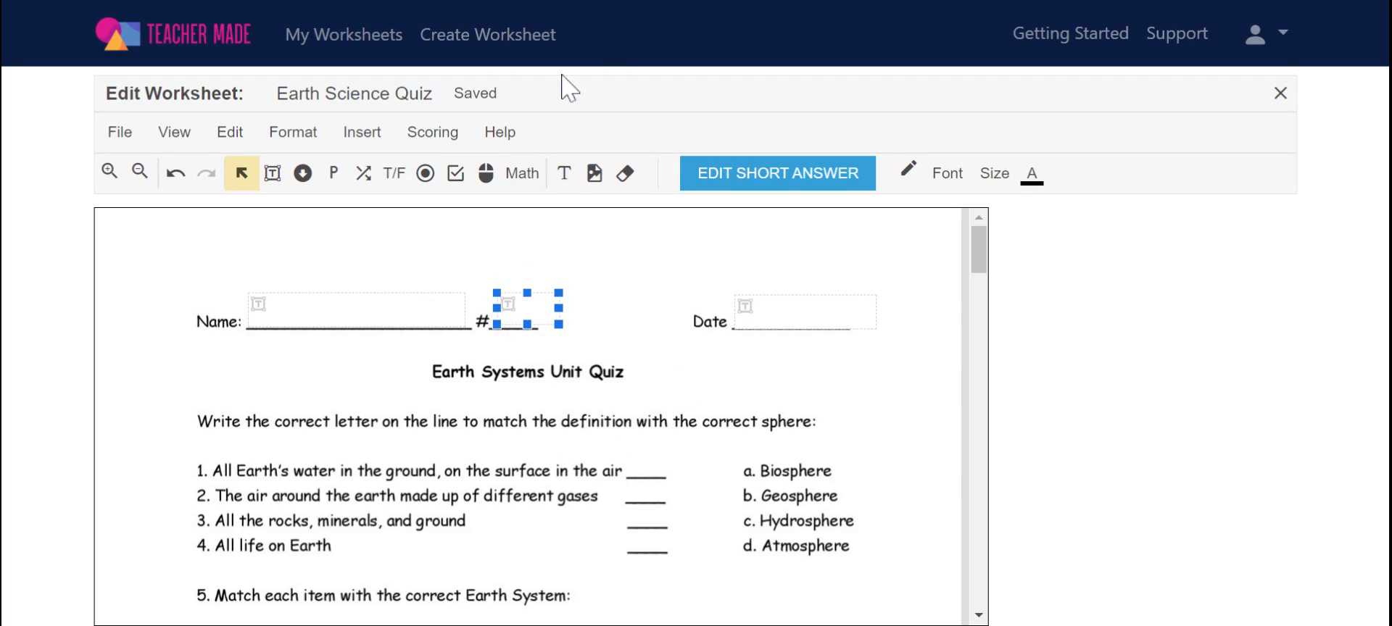
# Add a short answer field on the answer blank of question 1
pyautogui.click(362, 132)
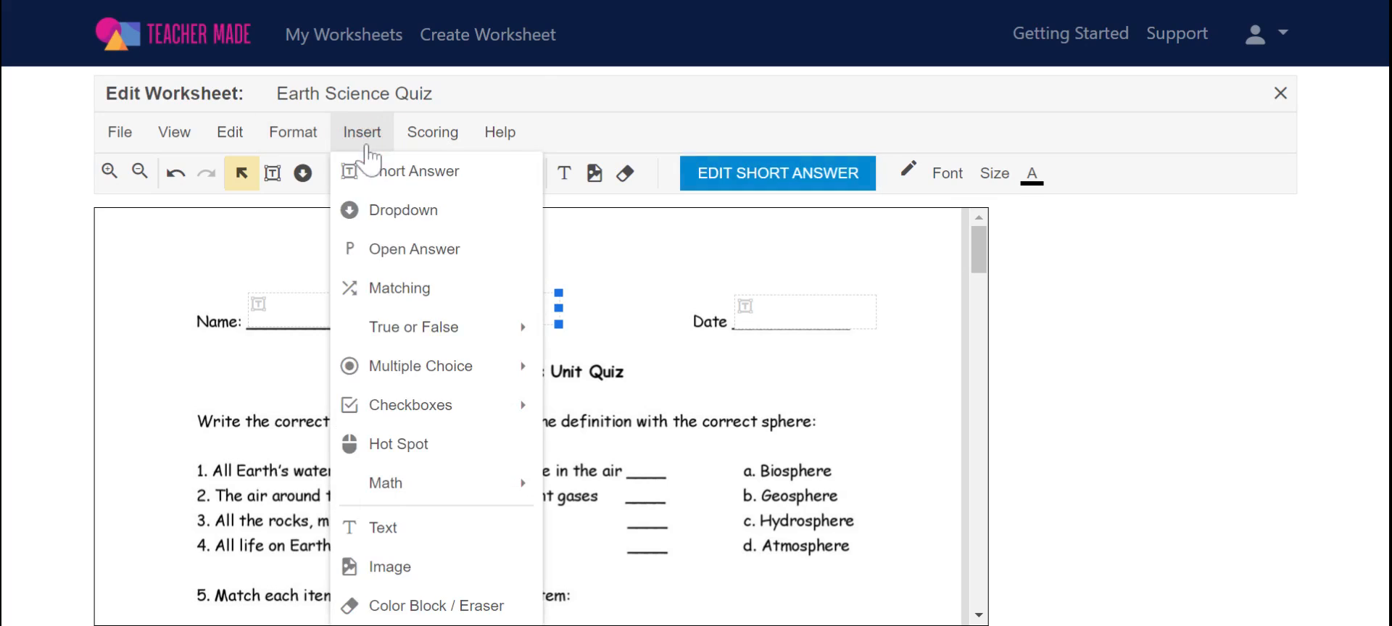
pyautogui.click(389, 181)
pyautogui.click(637, 455)
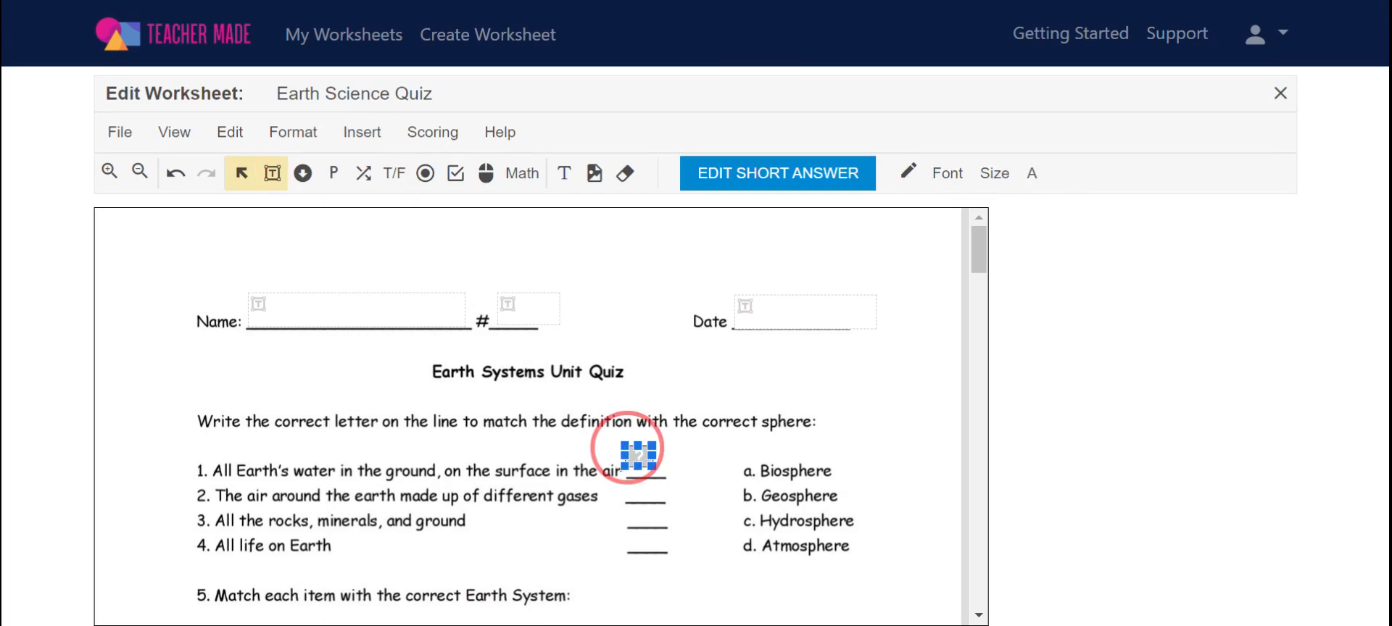
pyautogui.moveTo(653, 466); pyautogui.dragTo(645, 463)
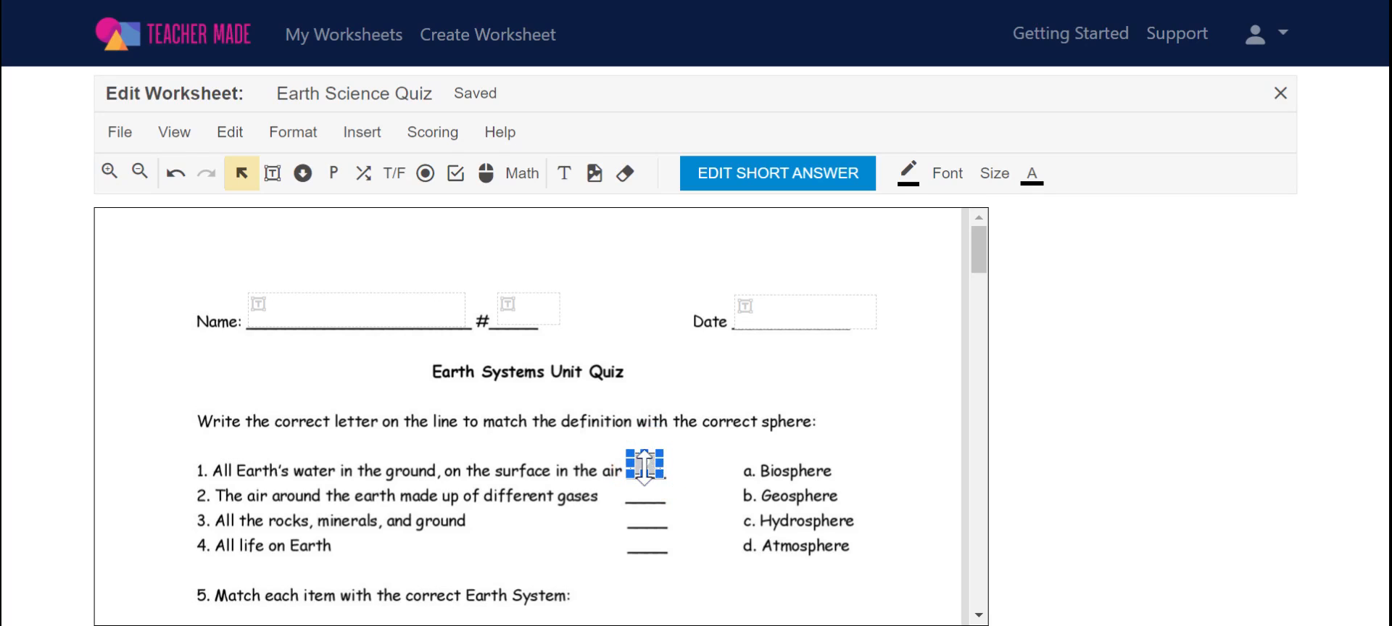
# Make three copies of question 1's answer field and place them on the blanks of questions 2, 3 and 4
pyautogui.click(644, 464)
pyautogui.hotkey('ctrl', 'v')
pyautogui.hotkey('ctrl', 'v')
pyautogui.hotkey('ctrl', 'v')
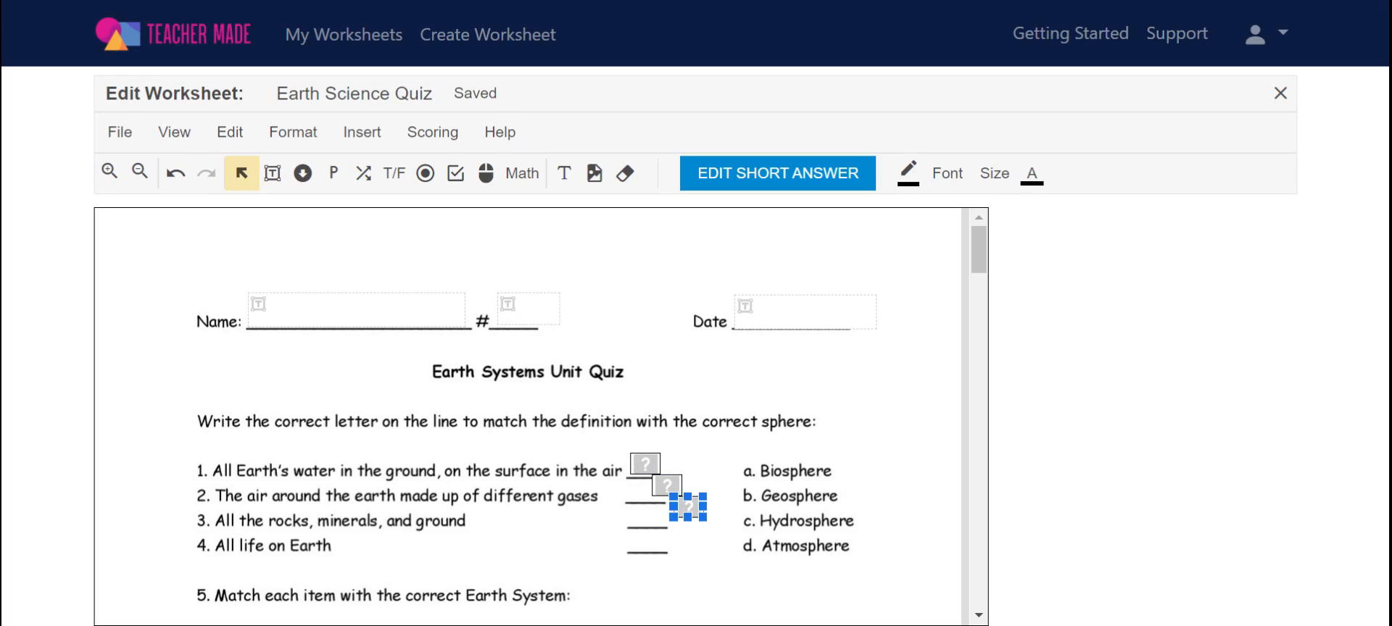
pyautogui.moveTo(673, 490); pyautogui.dragTo(647, 540)
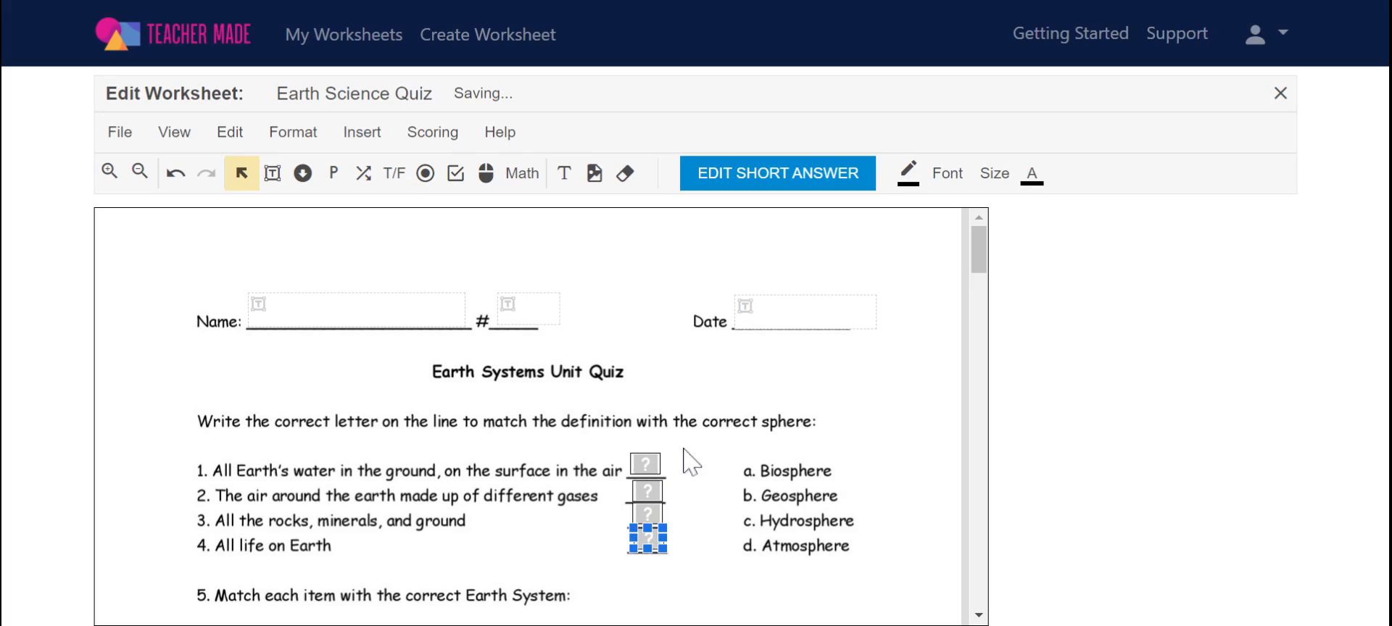
# Set the correct answer to c for question 1 and d for question 2
pyautogui.click(644, 463)
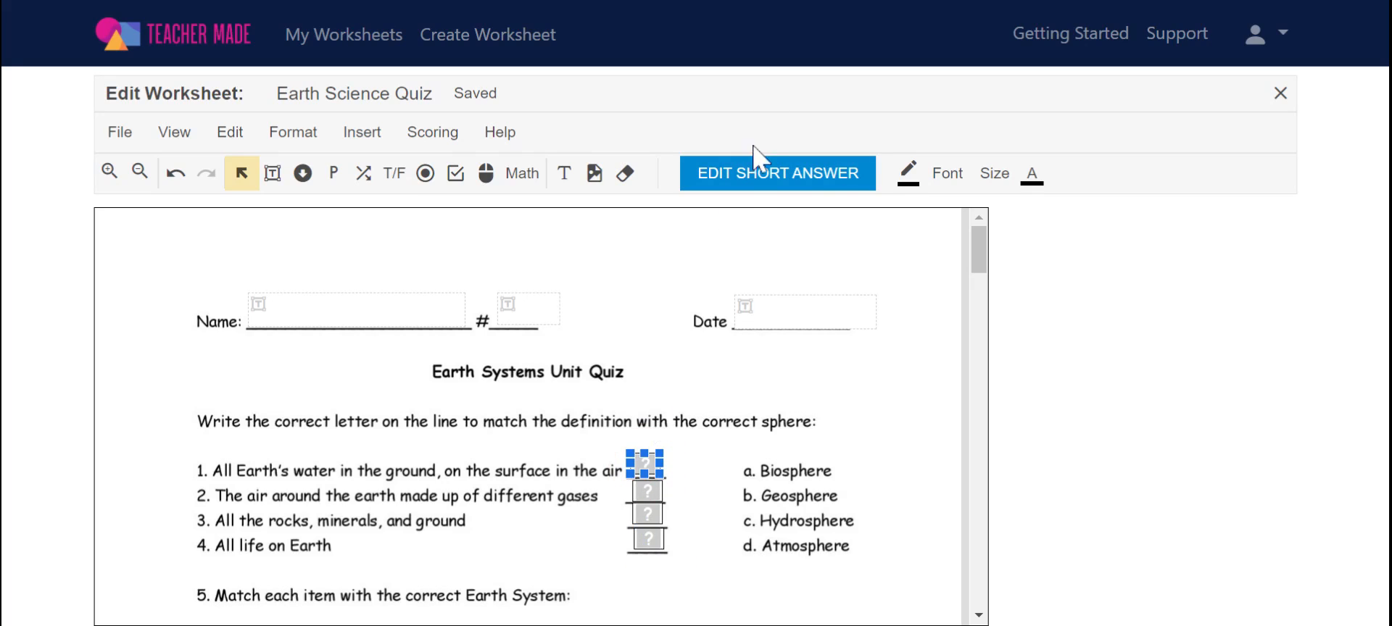
pyautogui.click(758, 181)
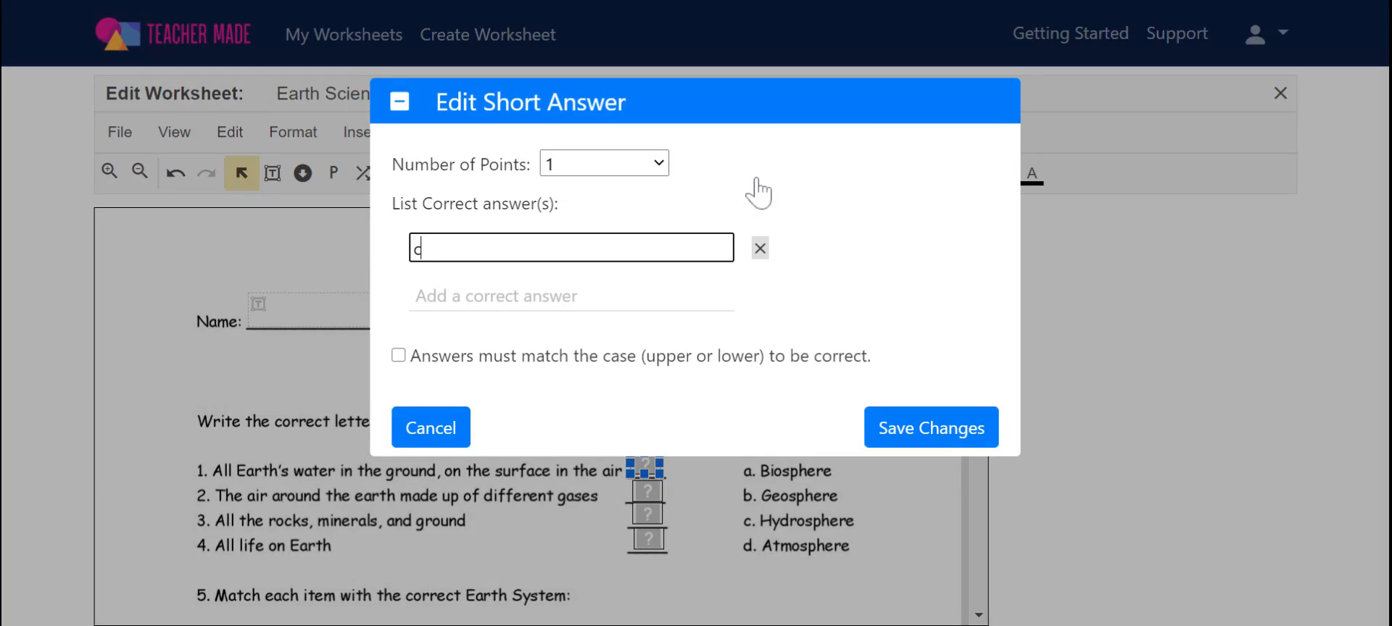
pyautogui.click(904, 429)
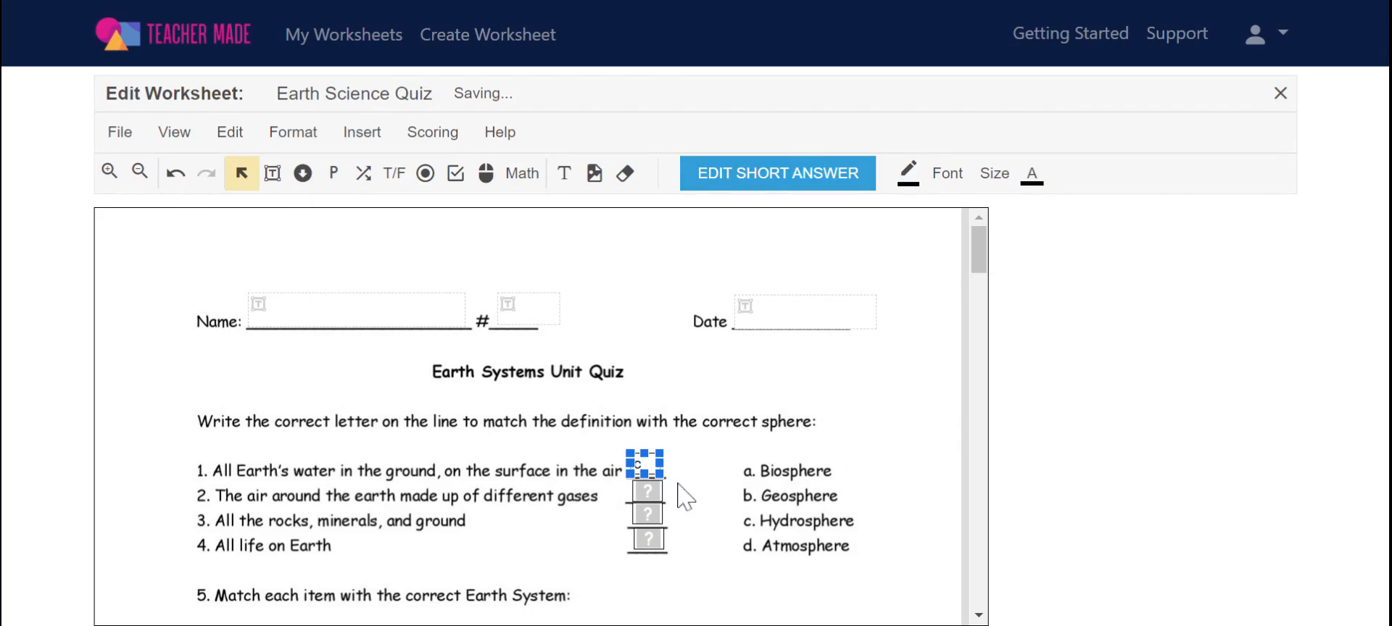
pyautogui.click(647, 490)
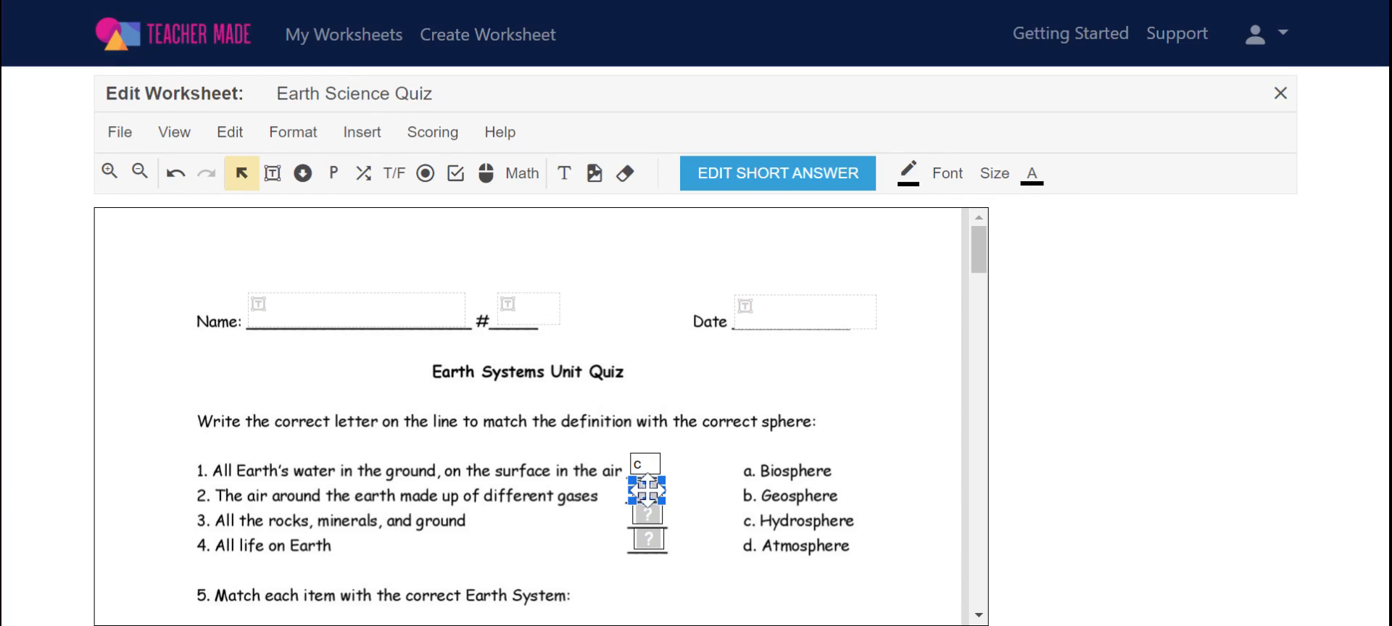
pyautogui.click(738, 187)
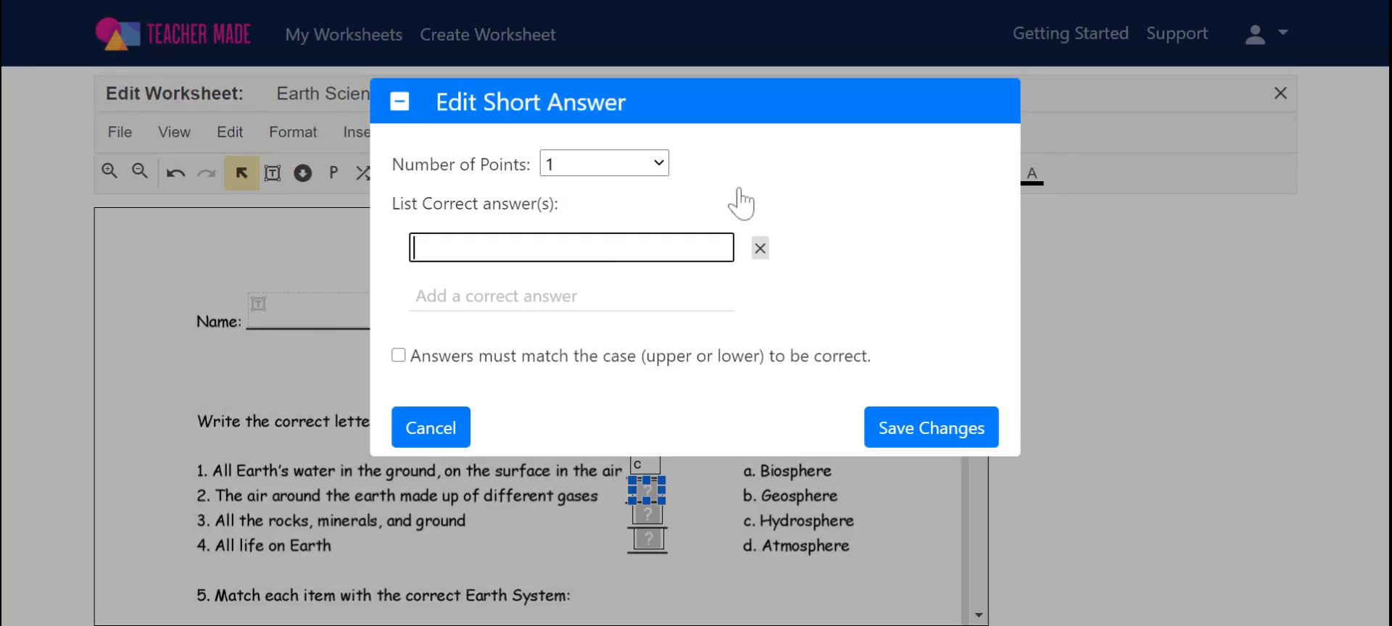
pyautogui.click(932, 427)
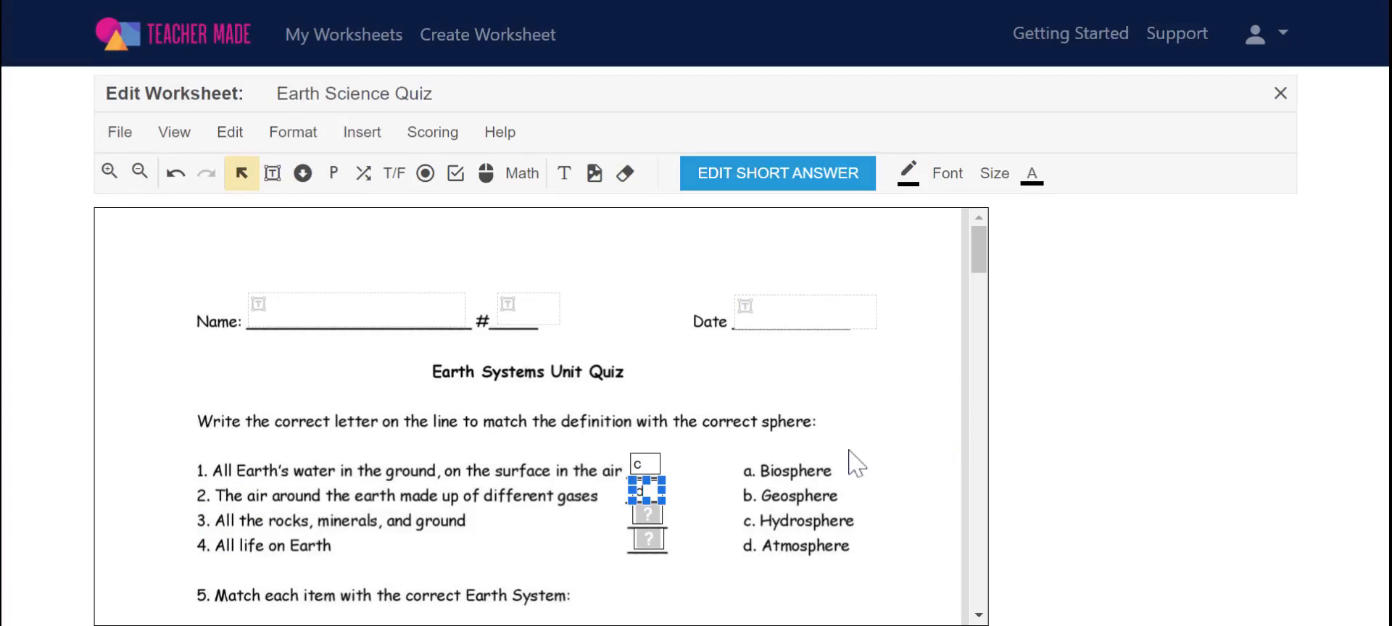
# Set the correct answer to c for question 3 and a for question 4
pyautogui.click(657, 515)
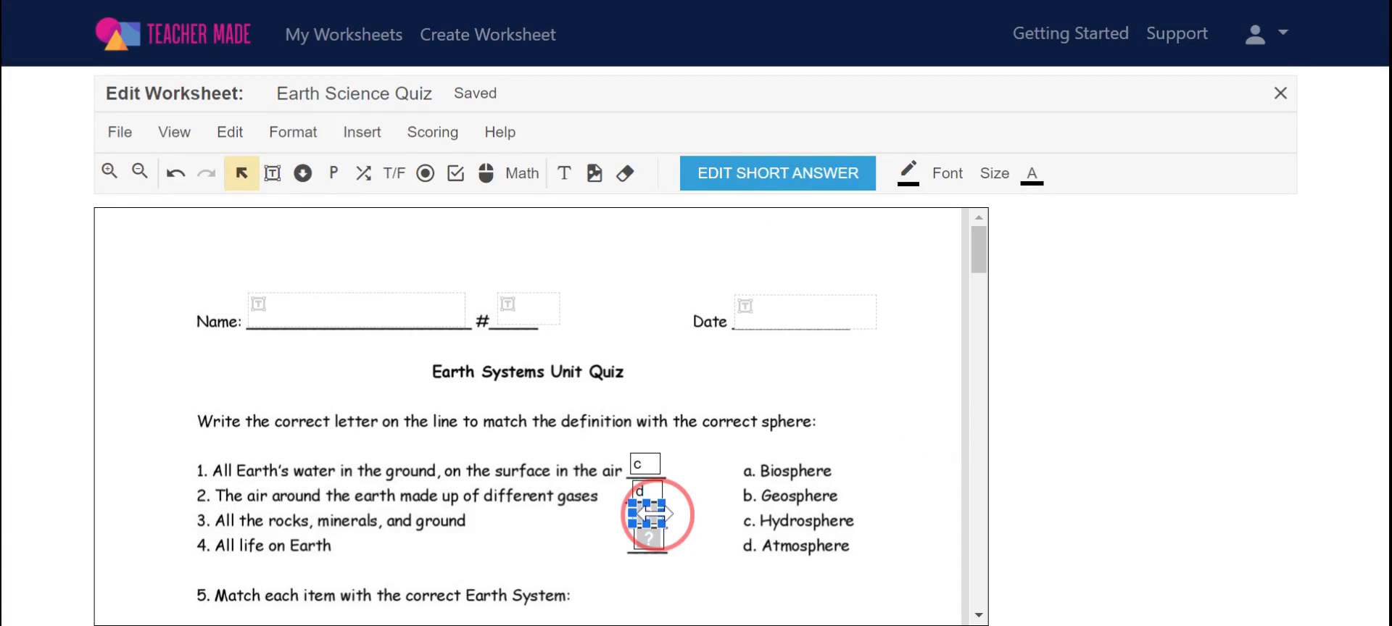
pyautogui.click(758, 178)
pyautogui.write('c')
pyautogui.click(942, 438)
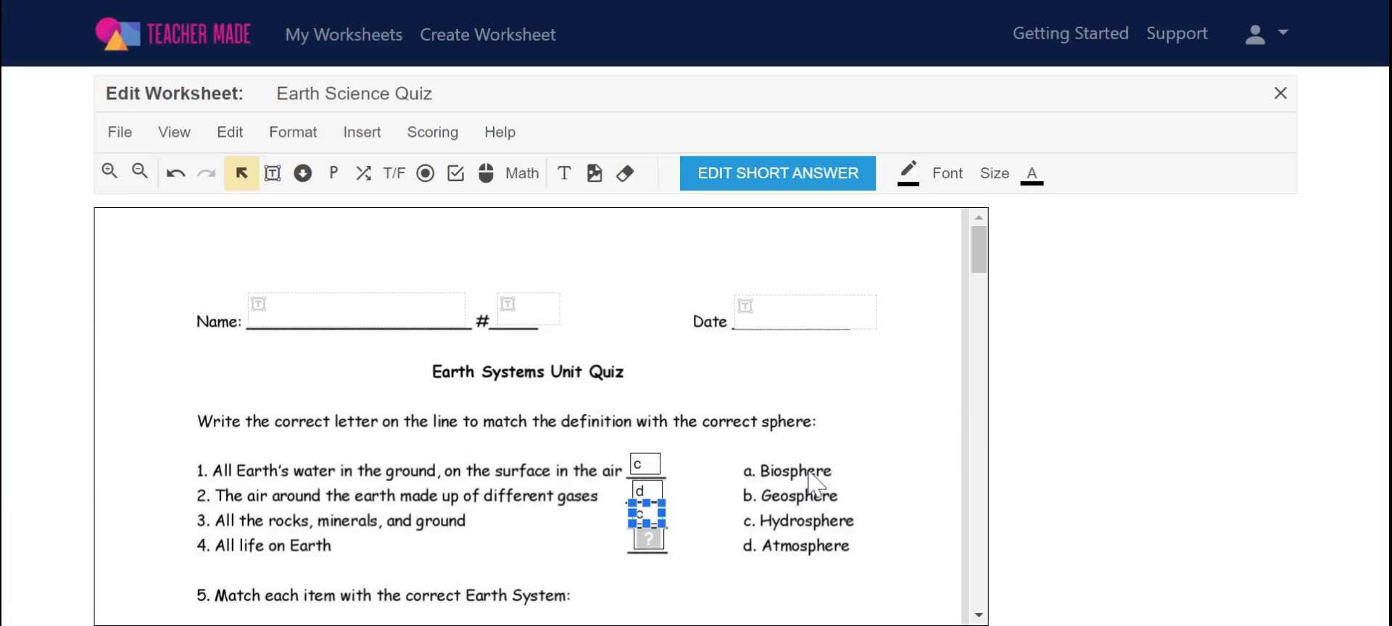
pyautogui.click(647, 538)
pyautogui.click(685, 172)
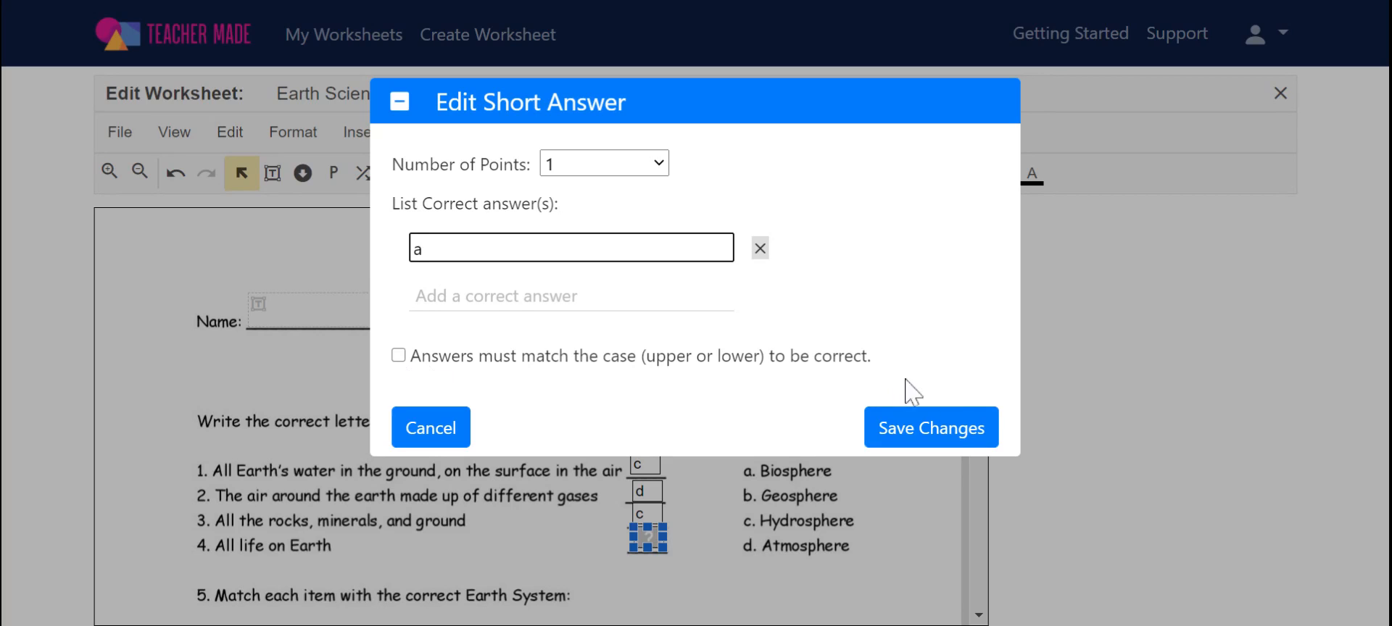
pyautogui.click(952, 432)
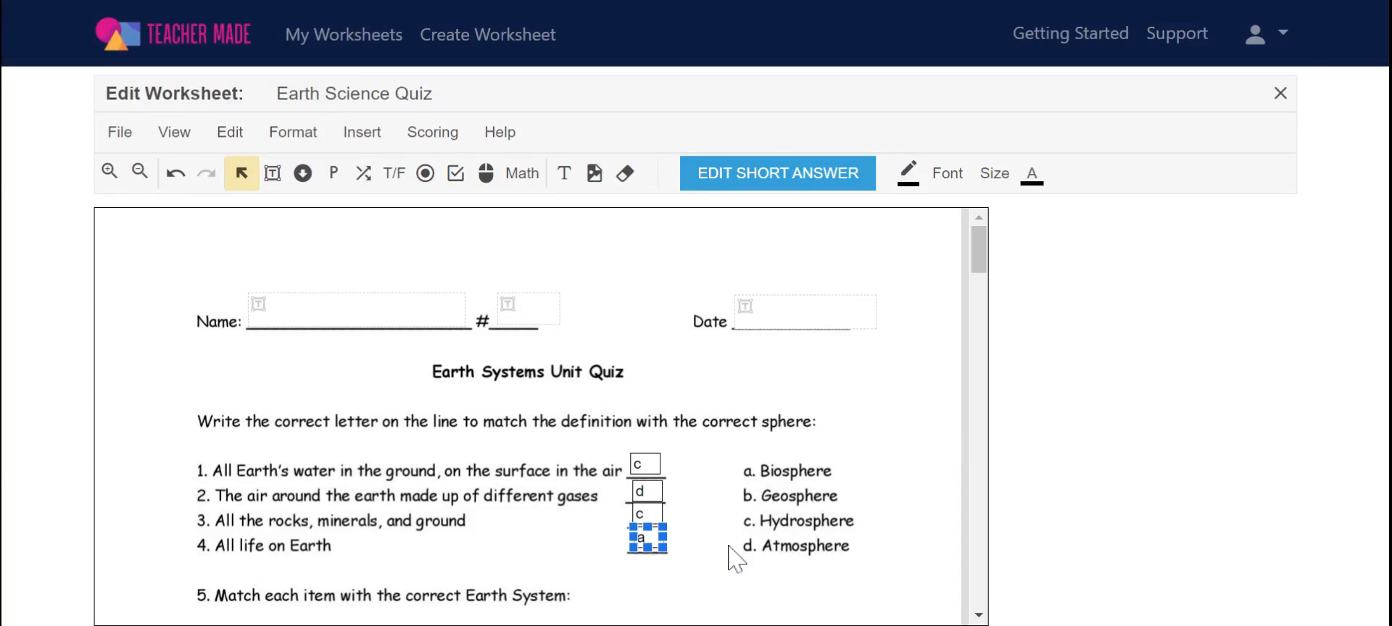
# Add a matching area over the Biosphere cell in question 5's table
pyautogui.scroll(-1, 682, 471)
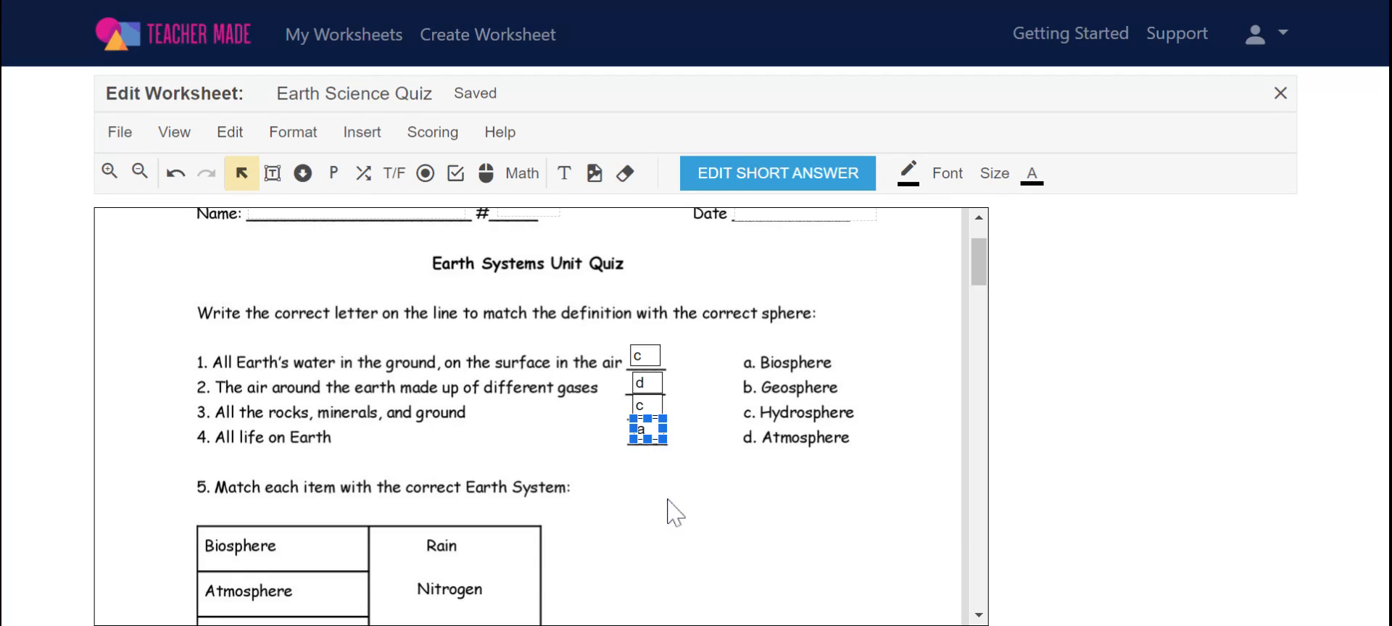
pyautogui.scroll(-1, 666, 504)
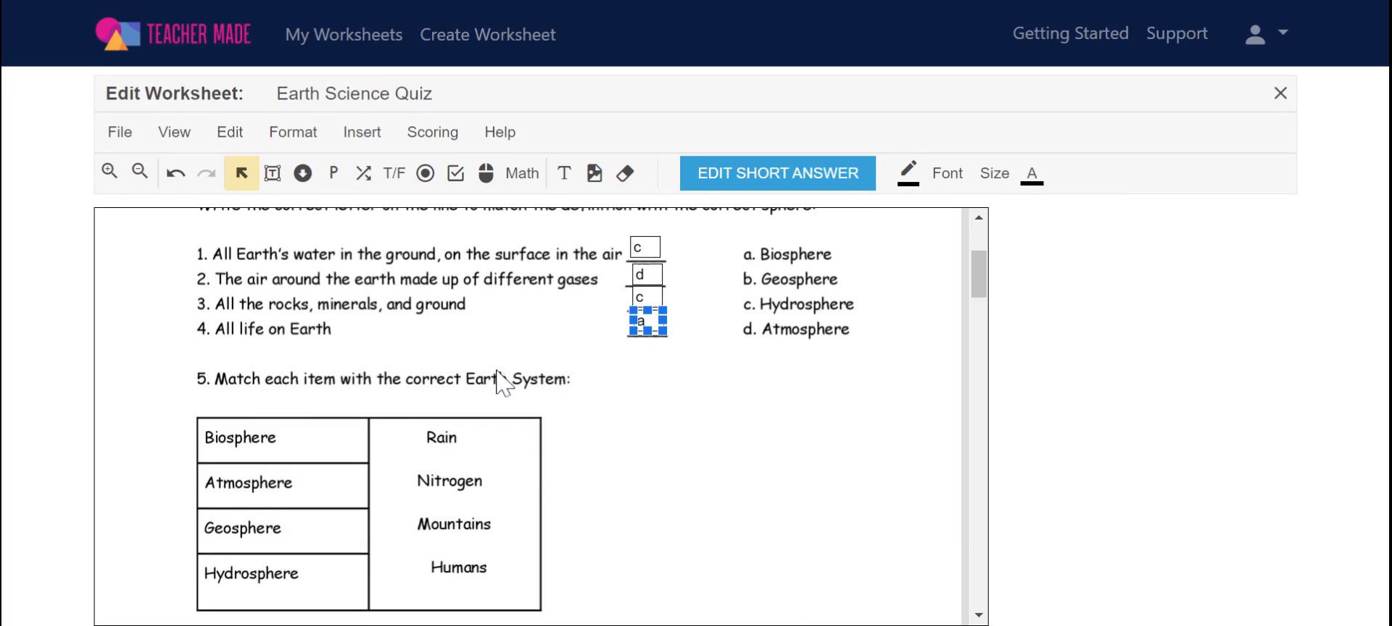
pyautogui.scroll(-1, 265, 404)
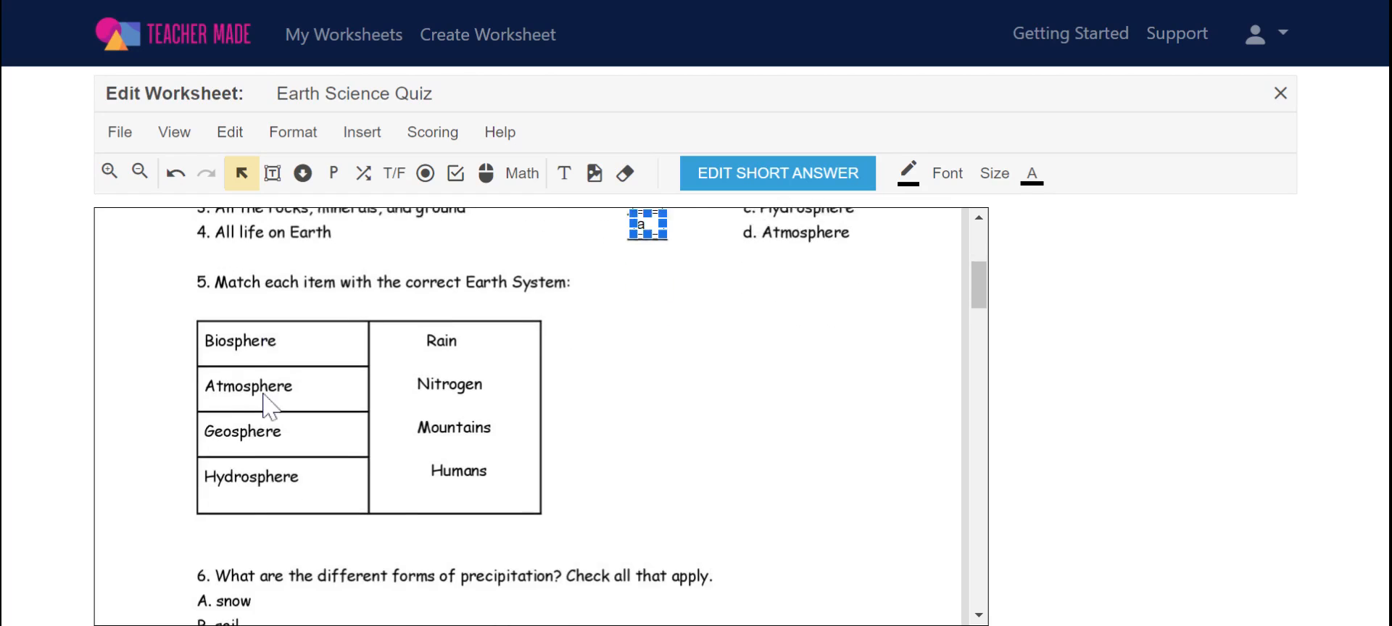
pyautogui.click(362, 137)
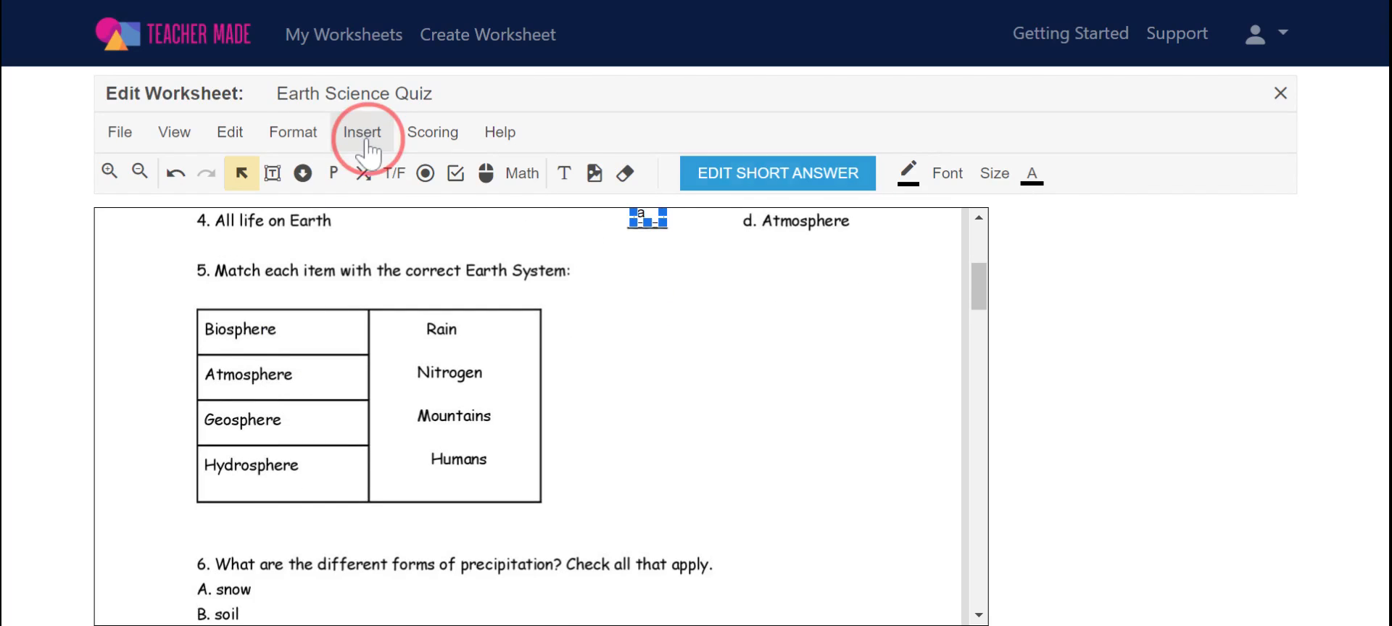
pyautogui.click(398, 290)
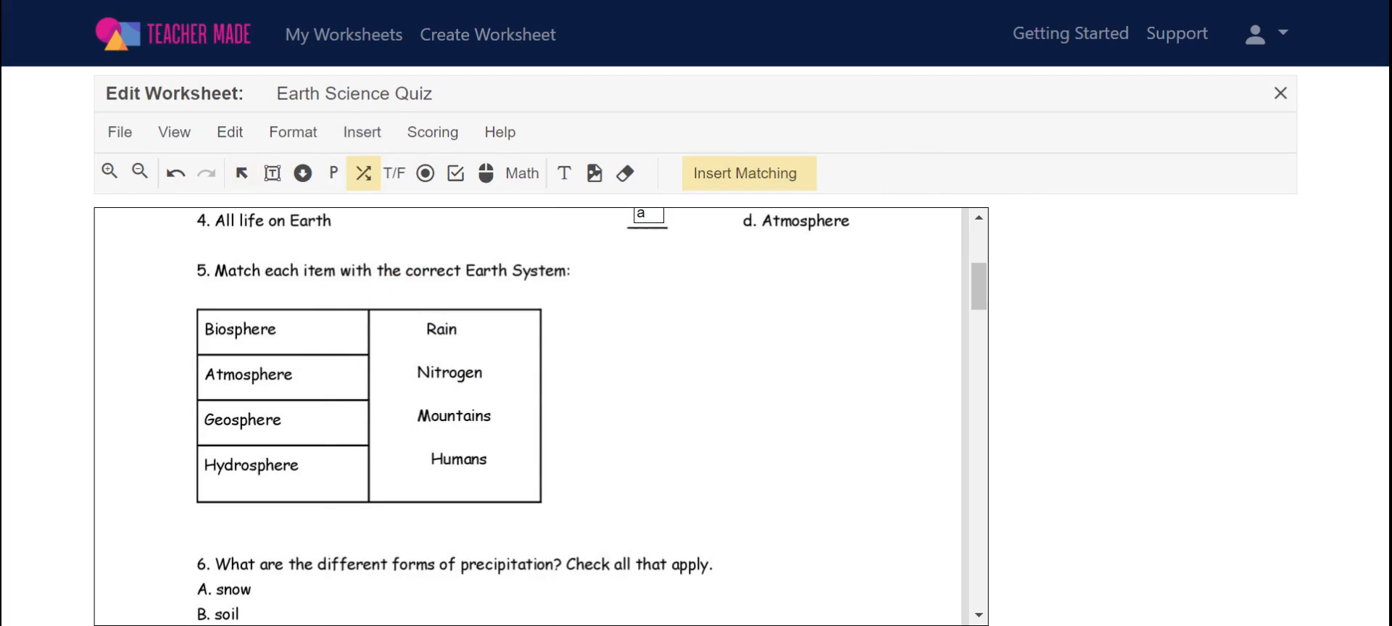
pyautogui.moveTo(202, 313); pyautogui.dragTo(364, 348)
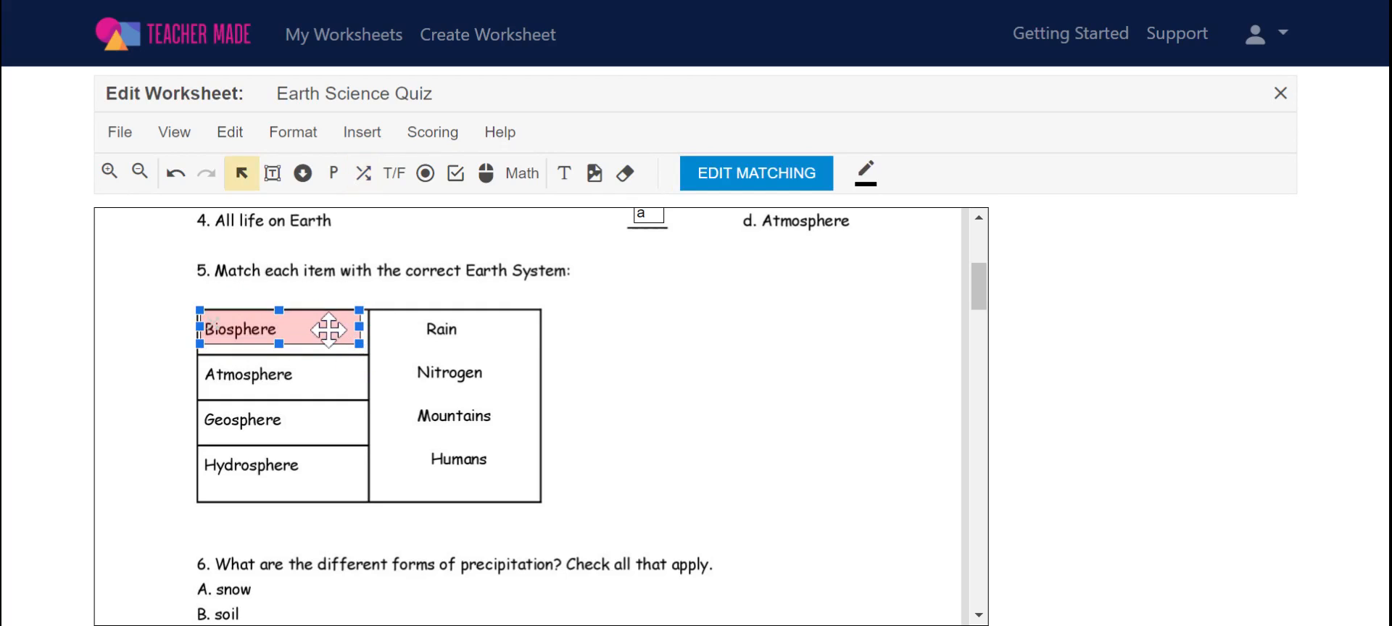
pyautogui.click(324, 331)
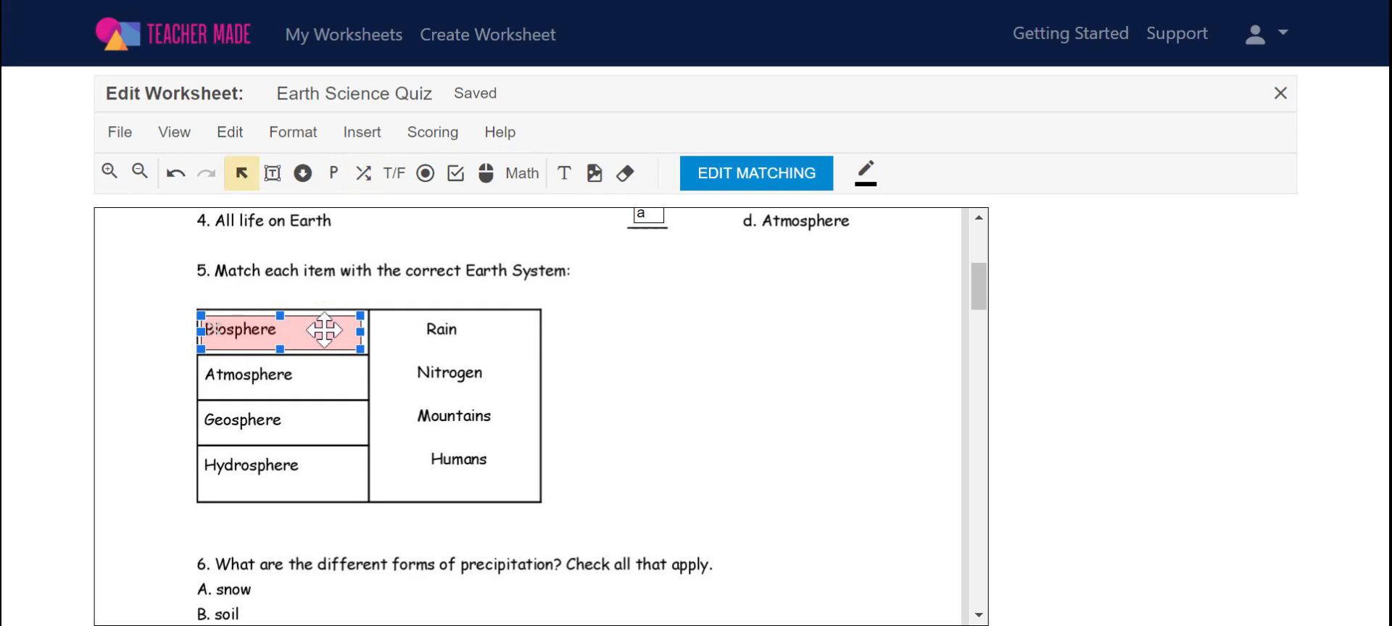
# Make three copies of the Biosphere matching area and place them over the Hydrosphere, Geosphere and Atmosphere cells
pyautogui.hotkey('ctrl', 'd')
pyautogui.hotkey('ctrl', 'd')
pyautogui.hotkey('ctrl', 'd')
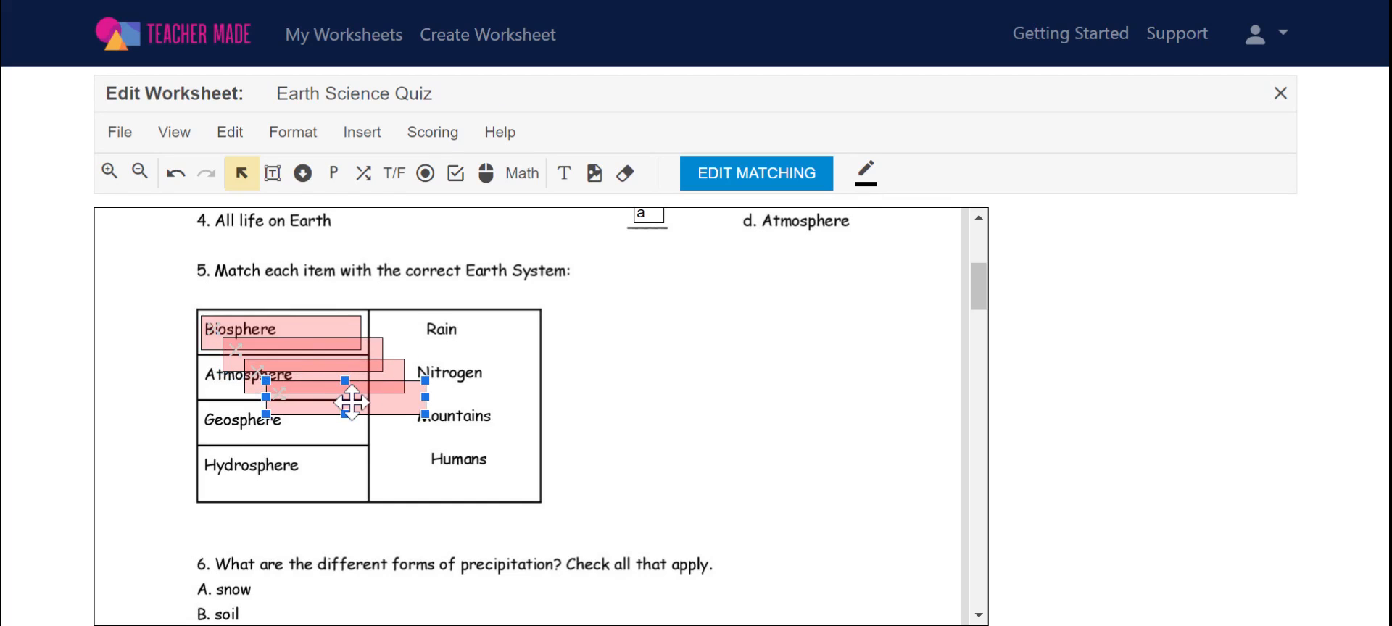
pyautogui.moveTo(350, 398); pyautogui.dragTo(286, 475)
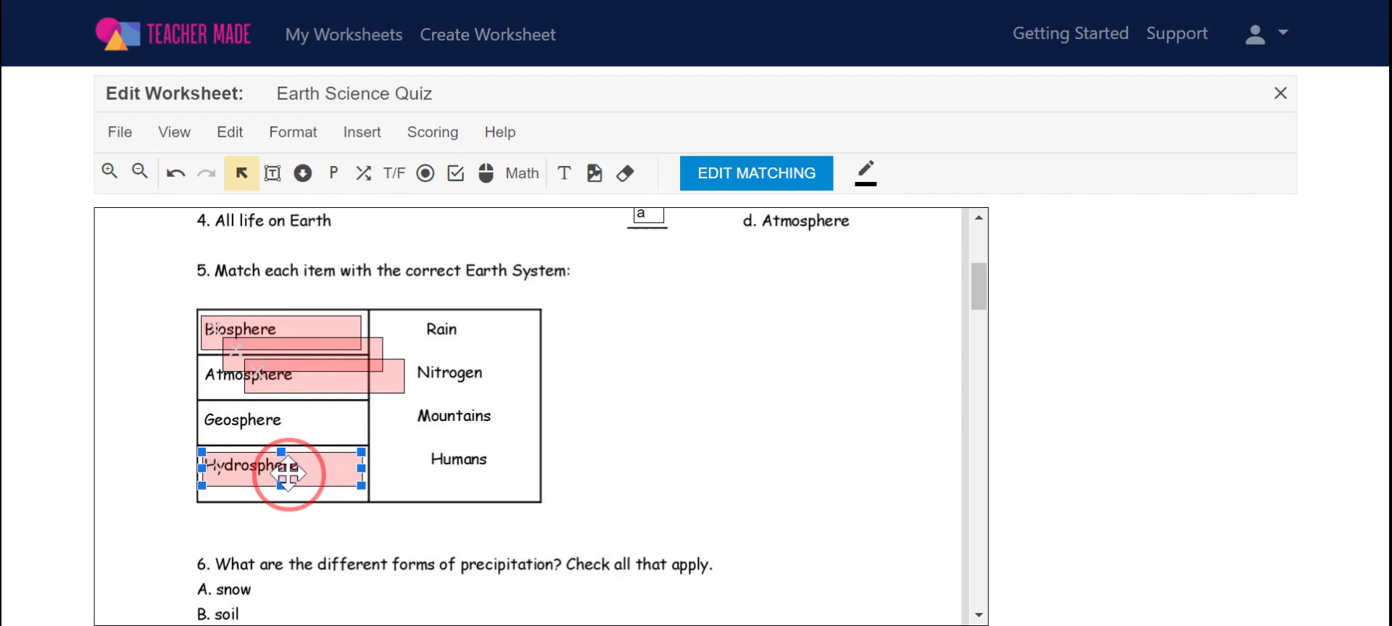
pyautogui.moveTo(313, 377); pyautogui.dragTo(270, 413)
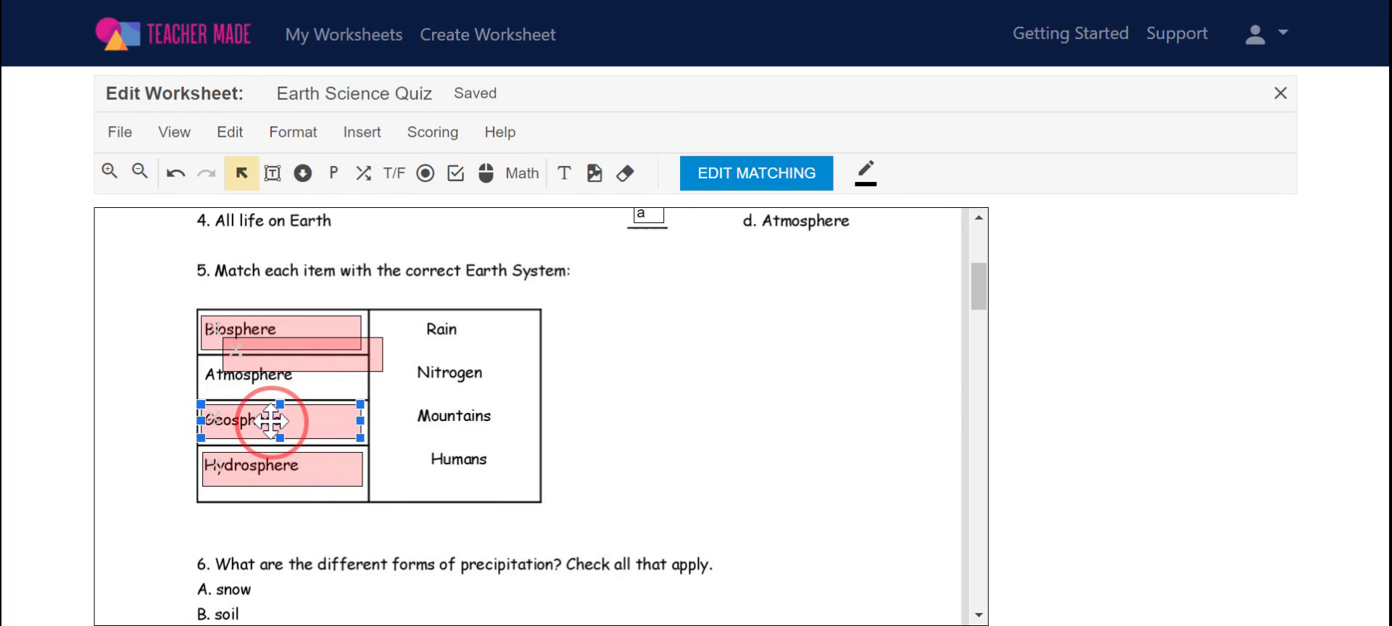
pyautogui.moveTo(288, 366); pyautogui.dragTo(359, 464)
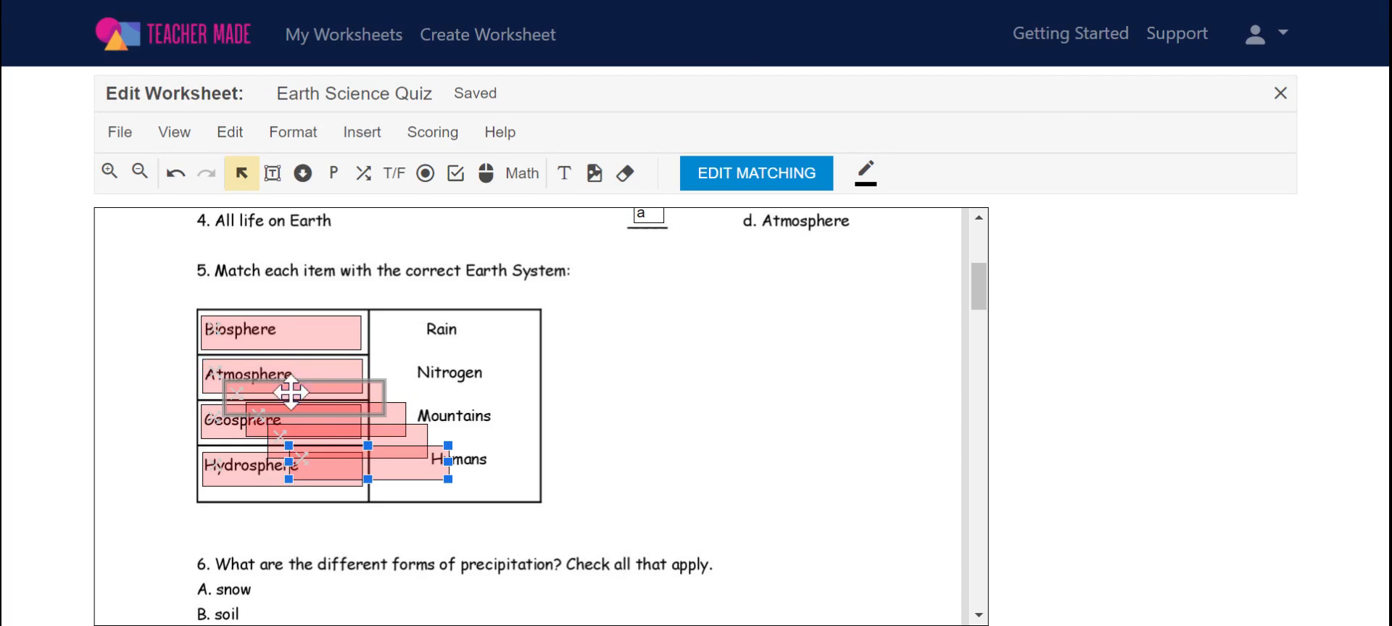
# Place the four further matching area copies over Rain, Nitrogen, Mountains and Humans in question 5's table
pyautogui.moveTo(323, 396); pyautogui.dragTo(475, 329)
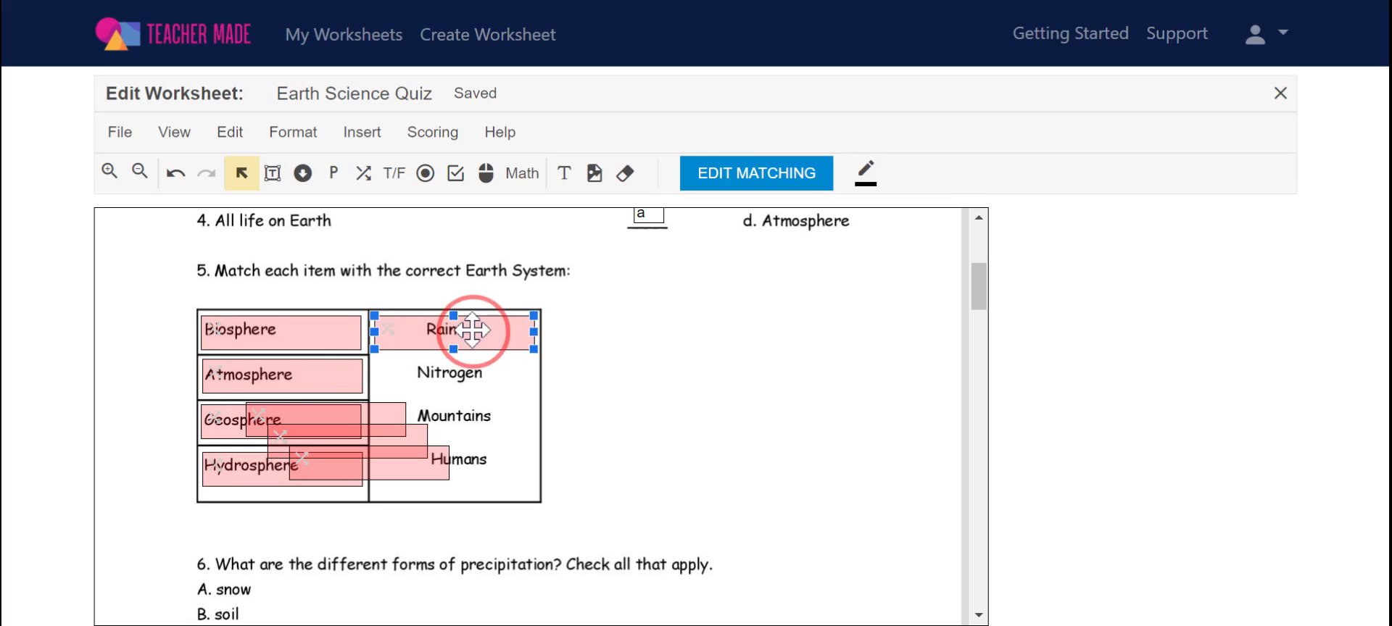
pyautogui.moveTo(333, 416); pyautogui.dragTo(462, 374)
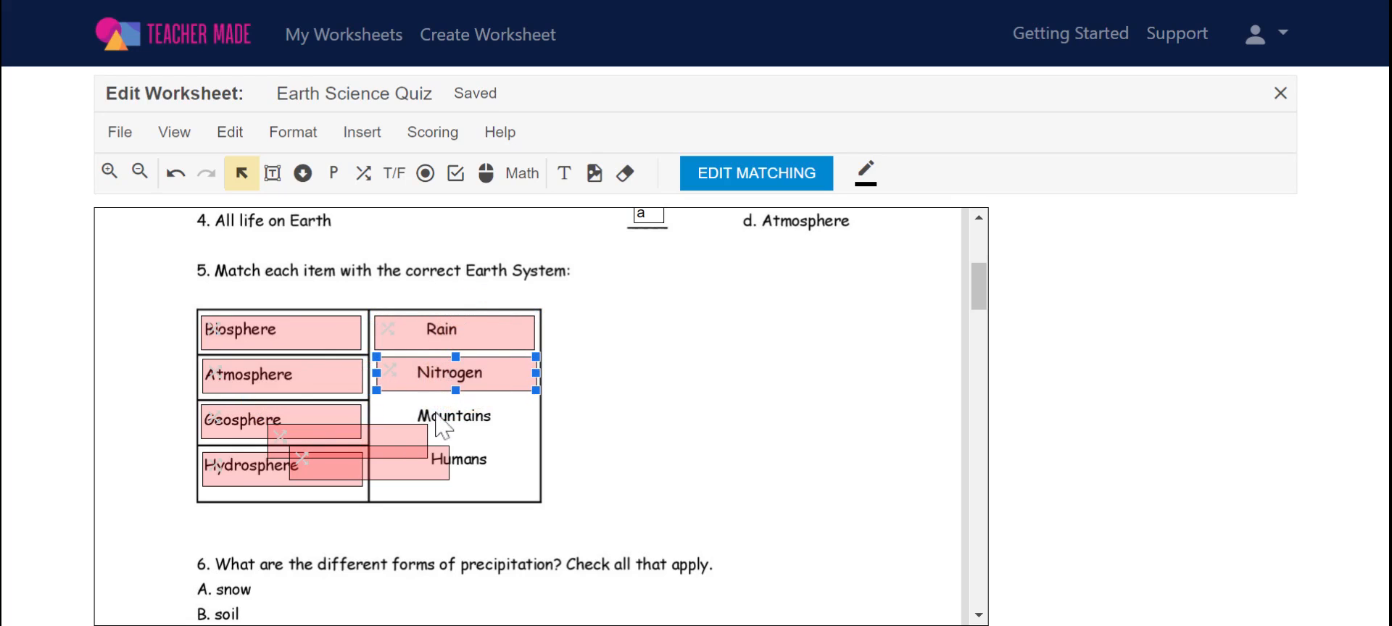
pyautogui.moveTo(401, 441); pyautogui.dragTo(498, 418)
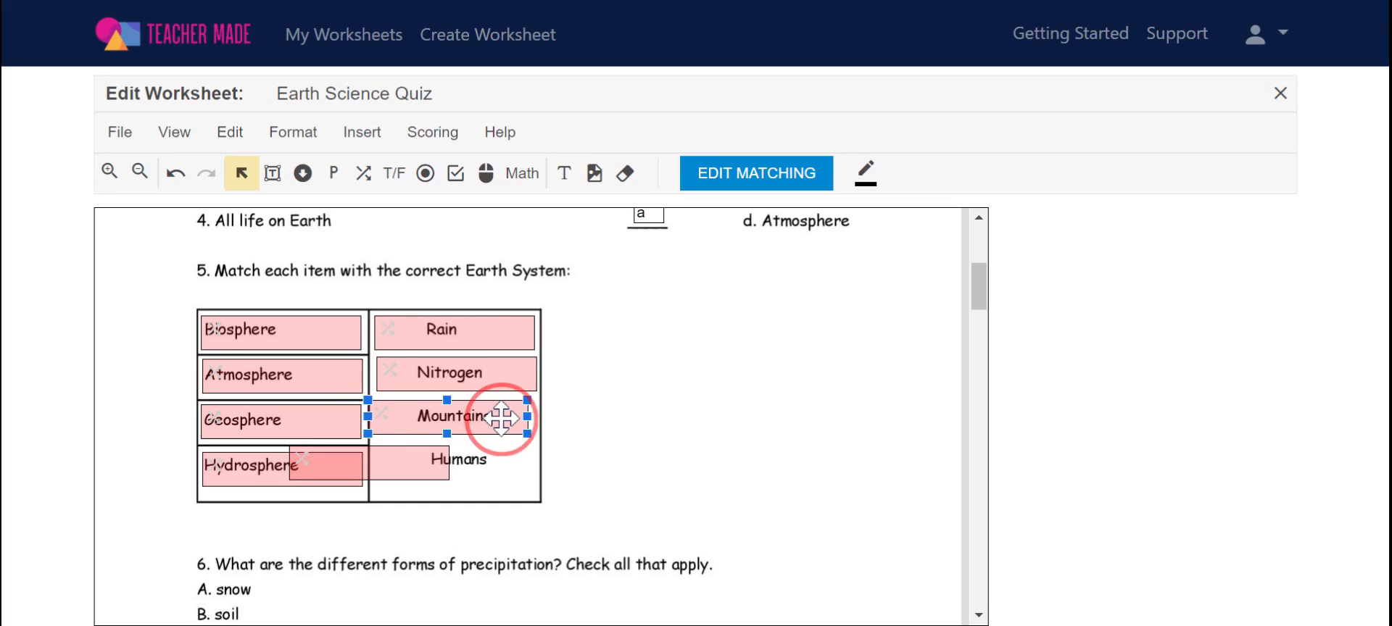
pyautogui.click(420, 471)
pyautogui.moveTo(420, 471); pyautogui.dragTo(509, 467)
pyautogui.moveTo(479, 425); pyautogui.dragTo(483, 427)
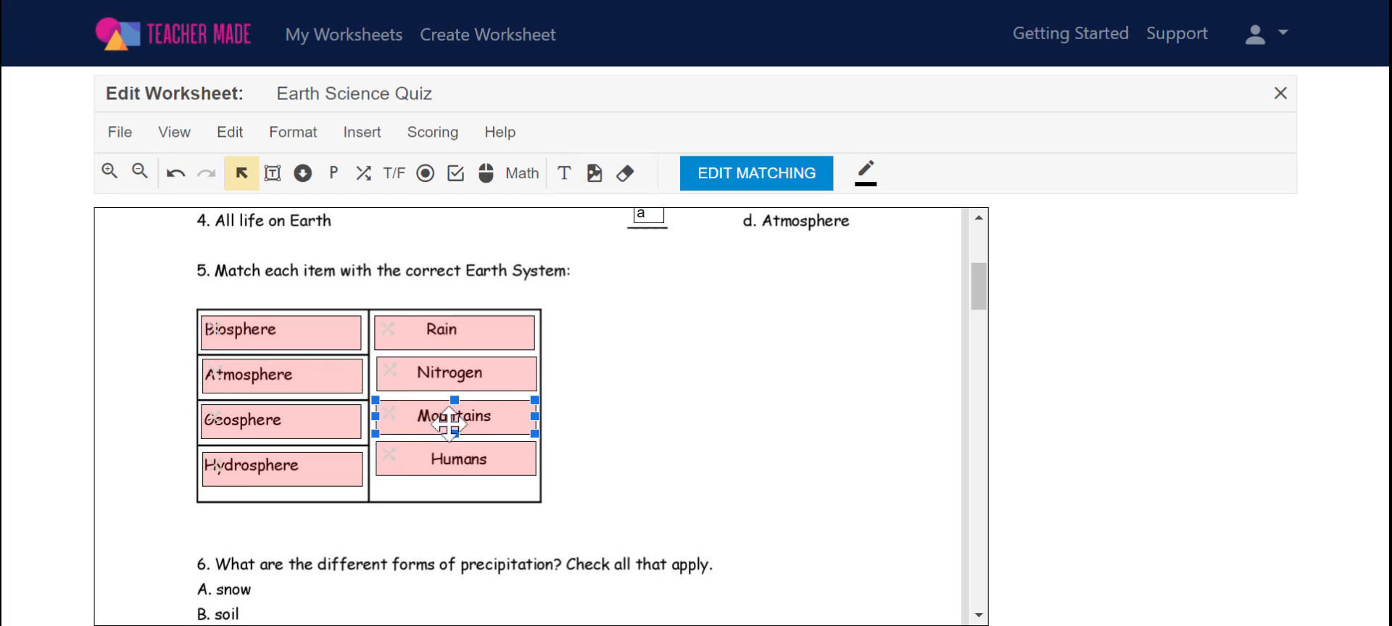
# Match Geosphere with Mountains and Biosphere with Humans in question 5
pyautogui.click(284, 431)
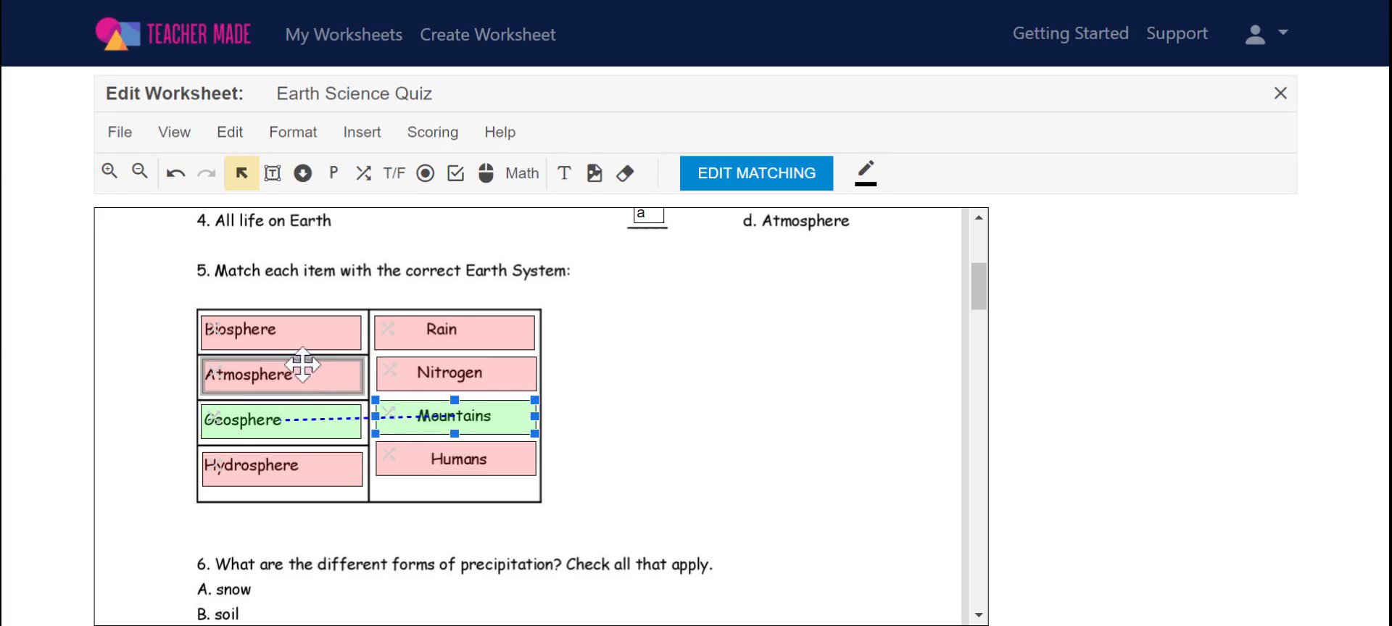
pyautogui.click(292, 333)
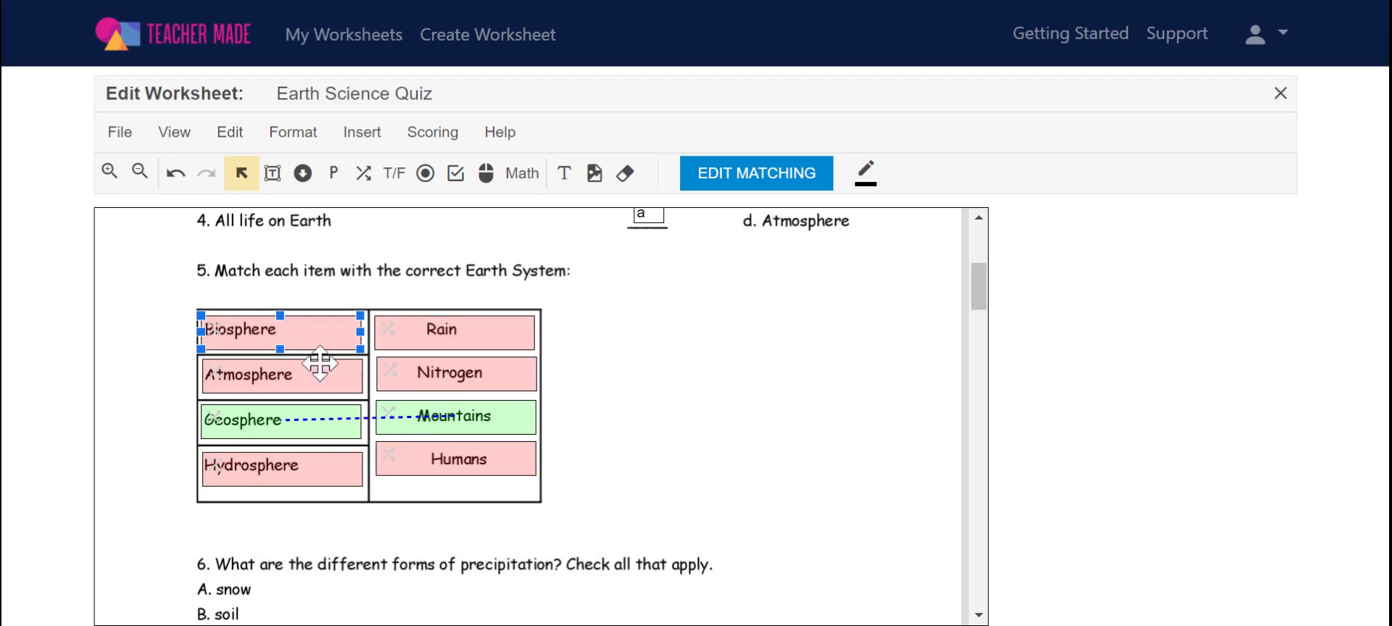
pyautogui.click(451, 457)
# Try to match Atmosphere with Rain in question 5
pyautogui.click(312, 368)
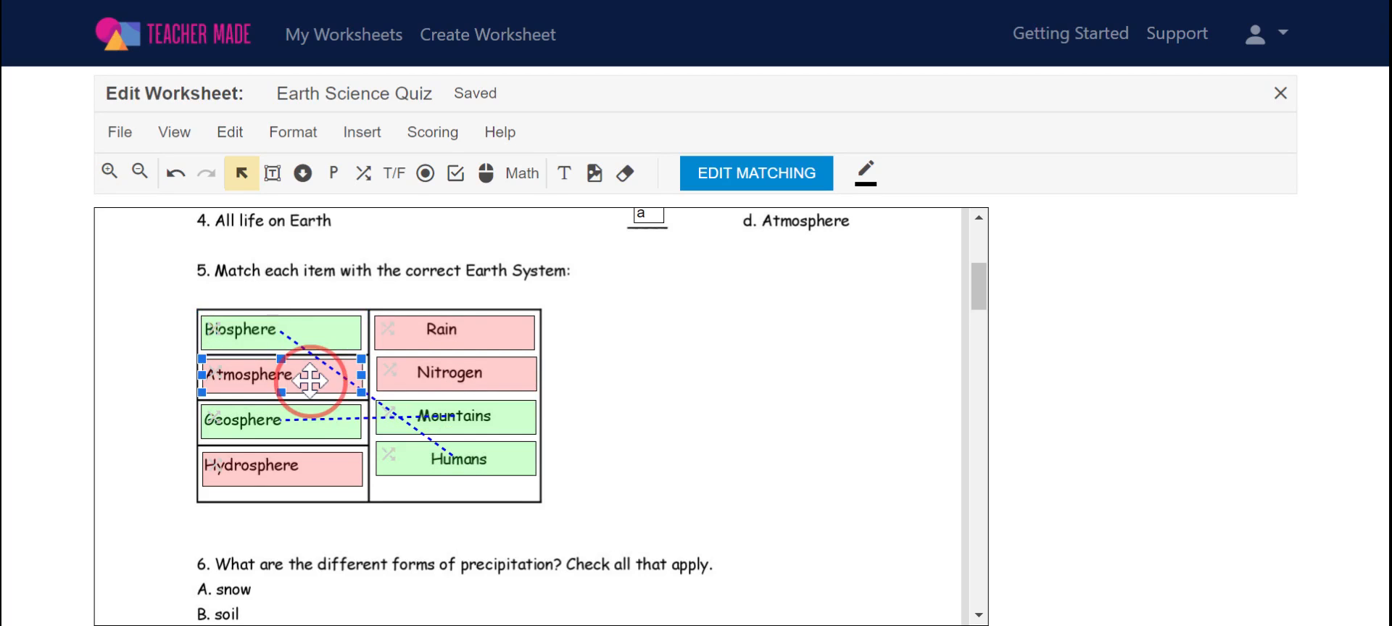
pyautogui.click(455, 331)
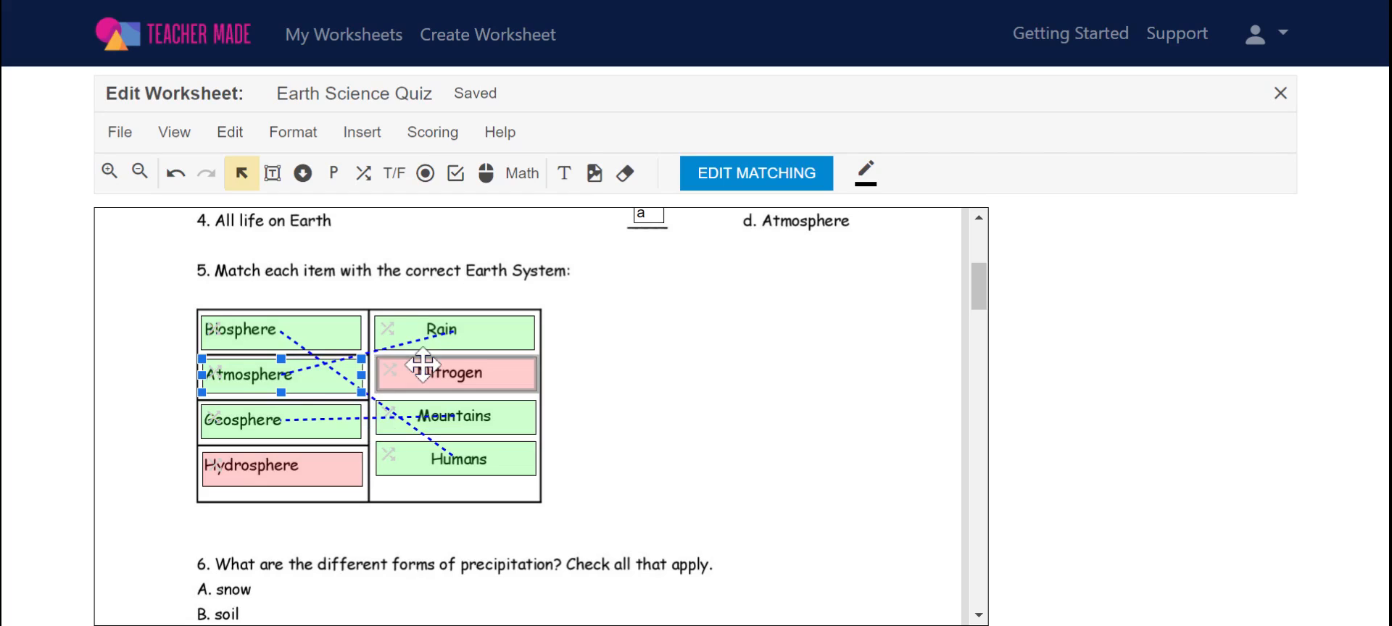
pyautogui.click(435, 334)
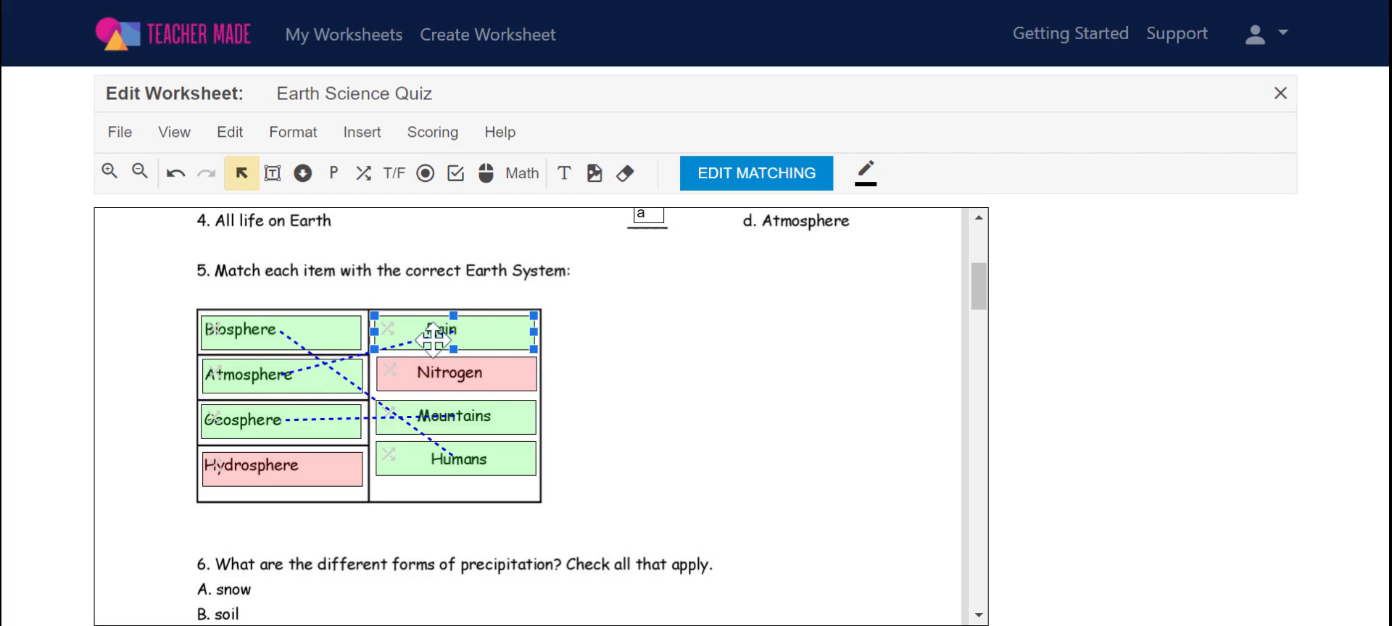
pyautogui.click(293, 381)
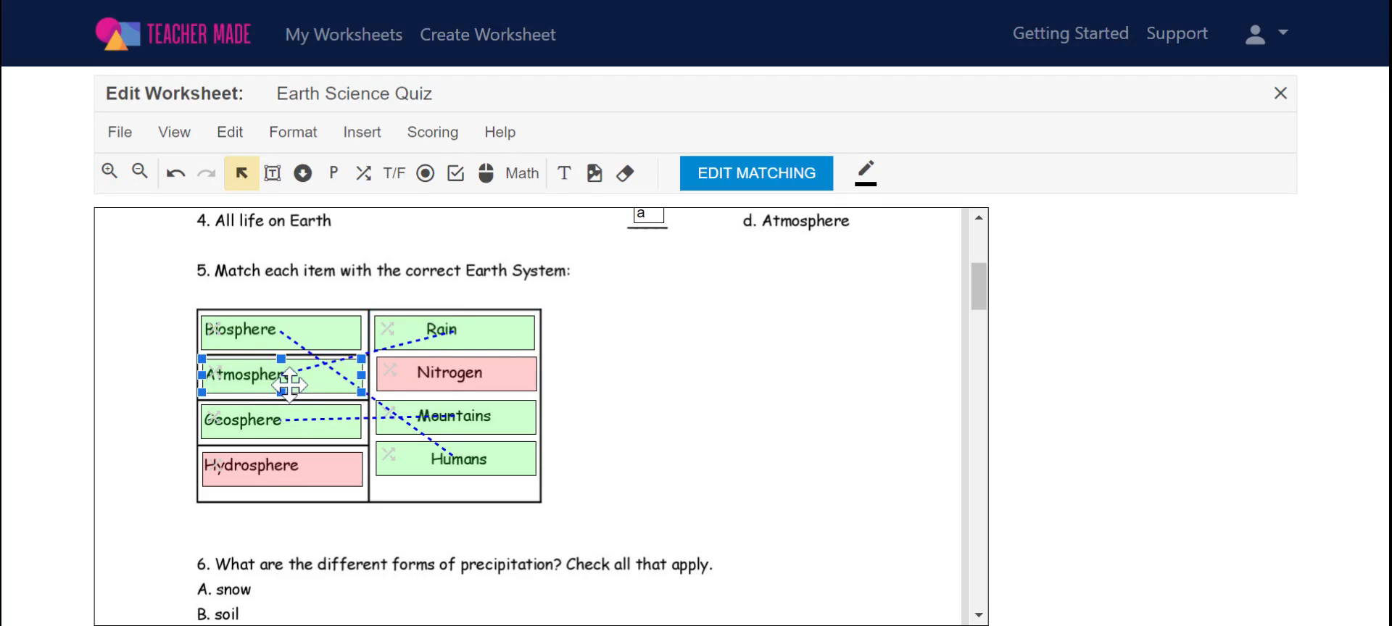
# Match Hydrosphere with Rain and Atmosphere with Nitrogen in question 5
pyautogui.click(320, 472)
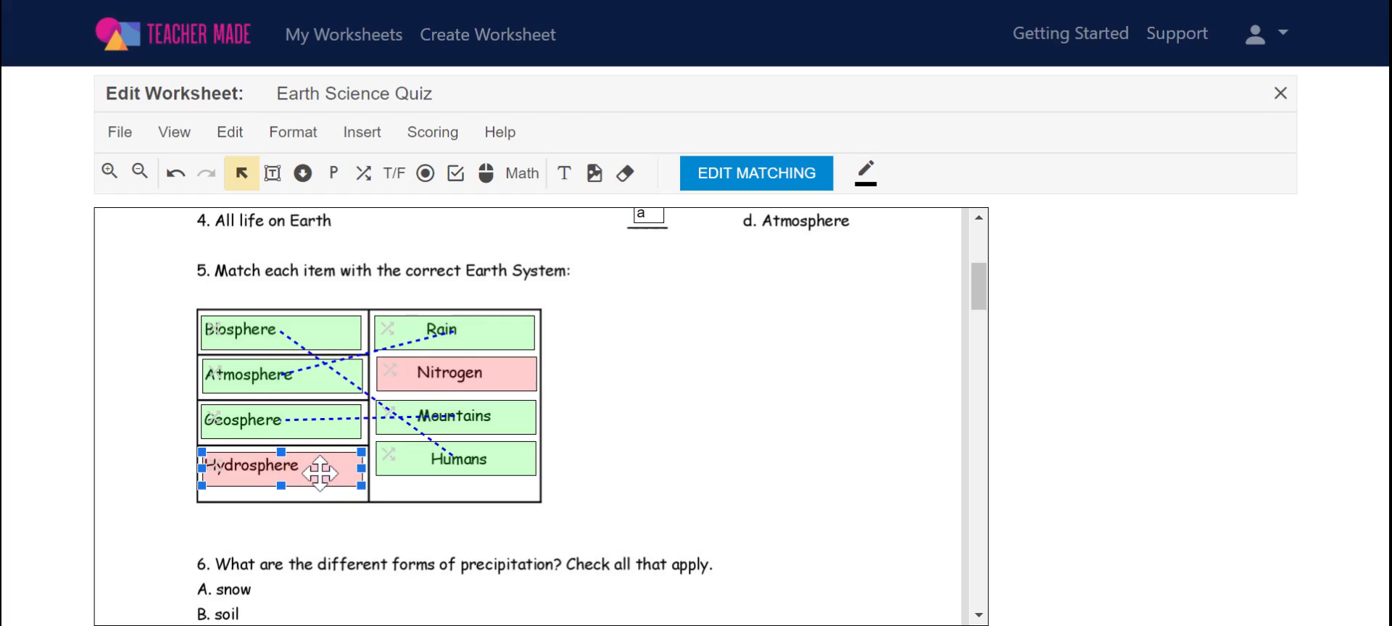
pyautogui.click(497, 335)
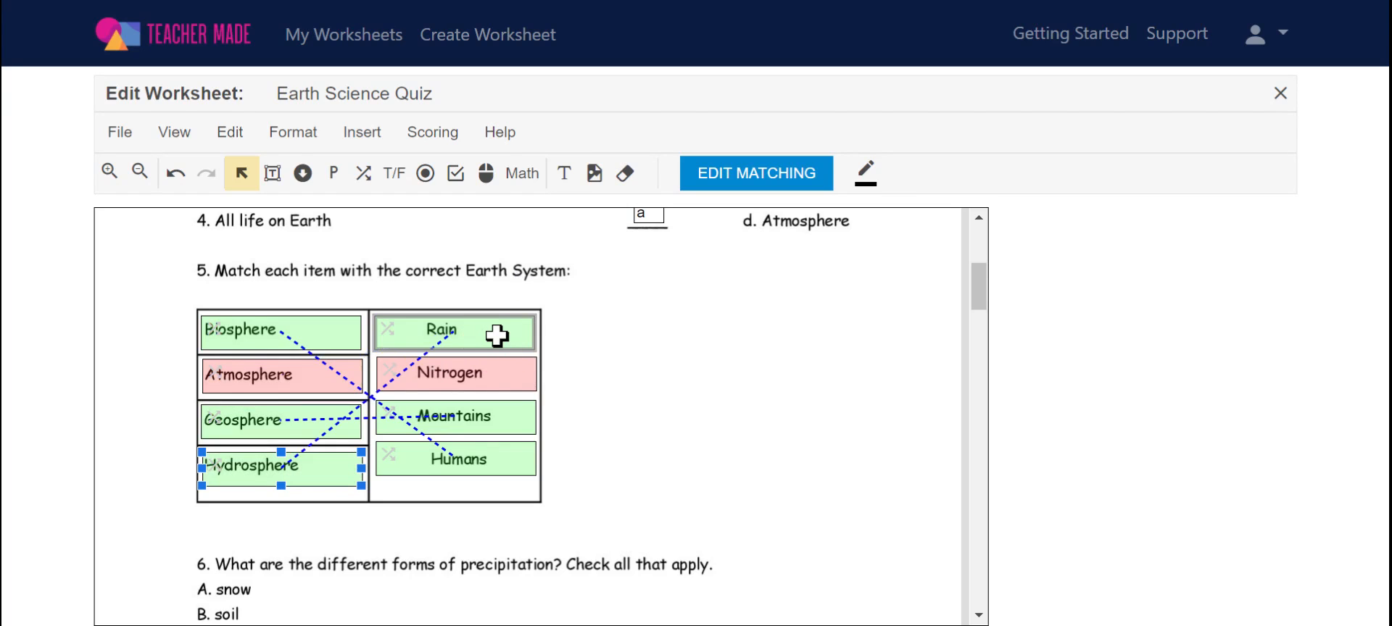
pyautogui.click(310, 390)
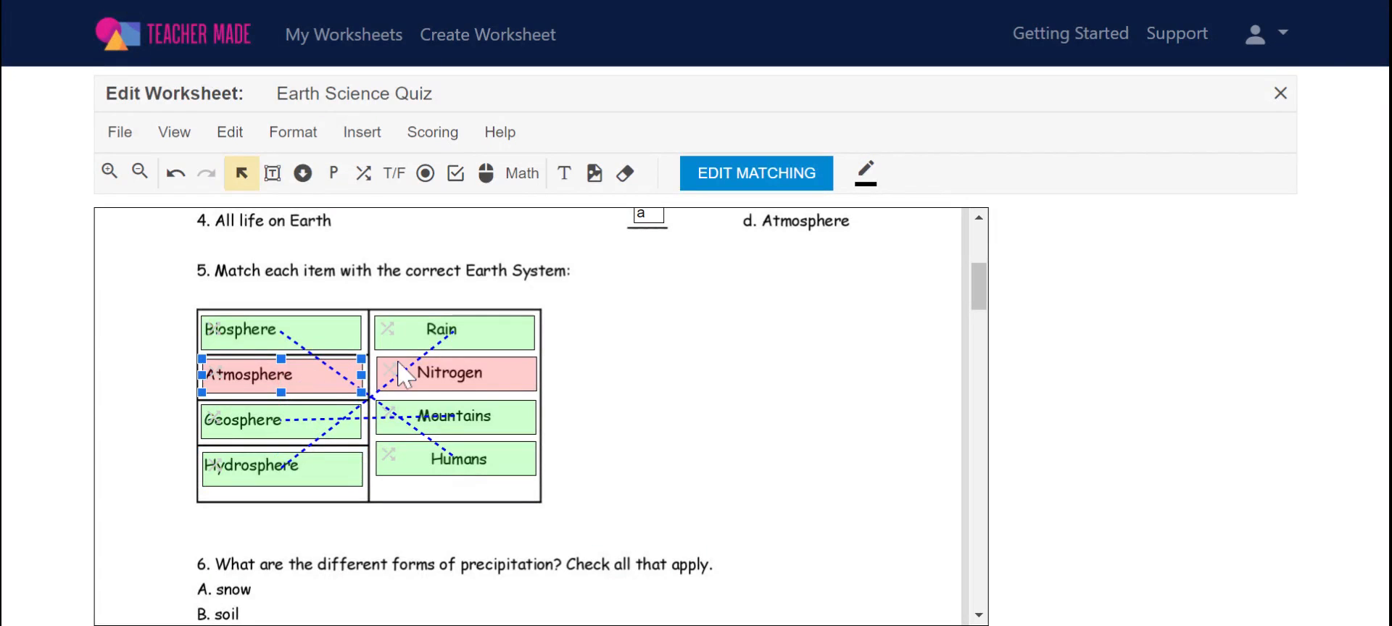
pyautogui.click(472, 374)
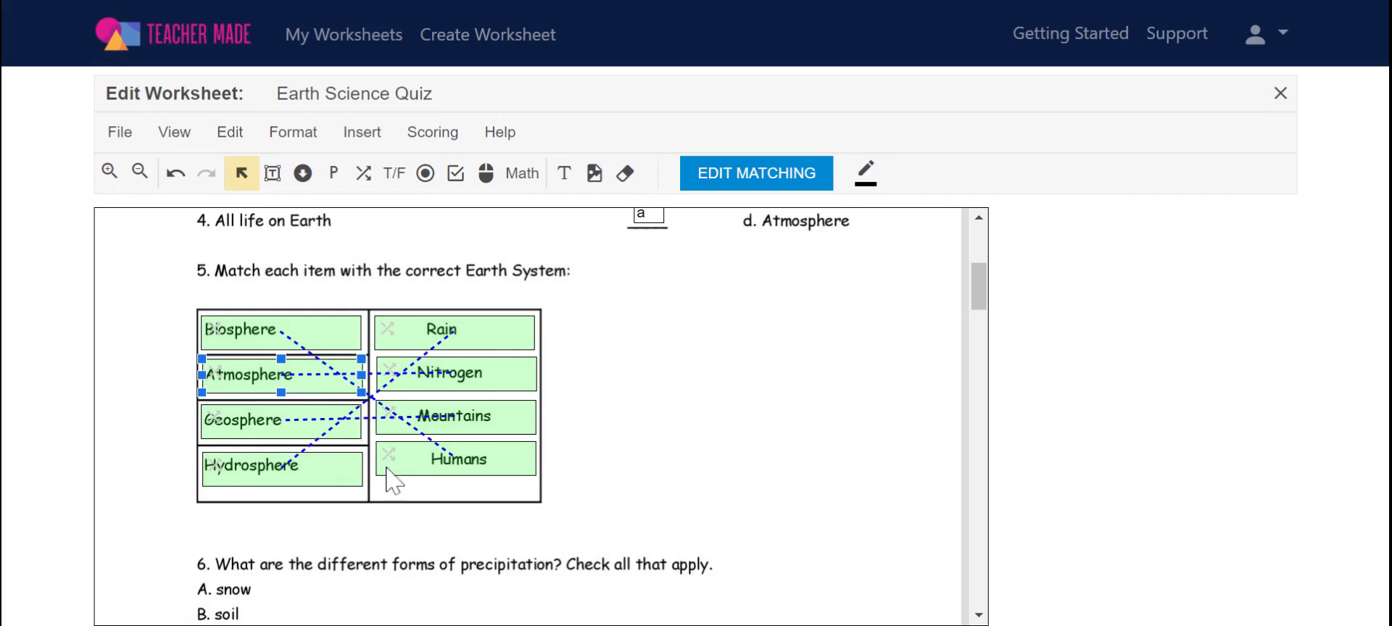
# Add a five-choice checkbox group beside options A to E of question 6 and mark snow and rain as correct
pyautogui.scroll(-3, 647, 475)
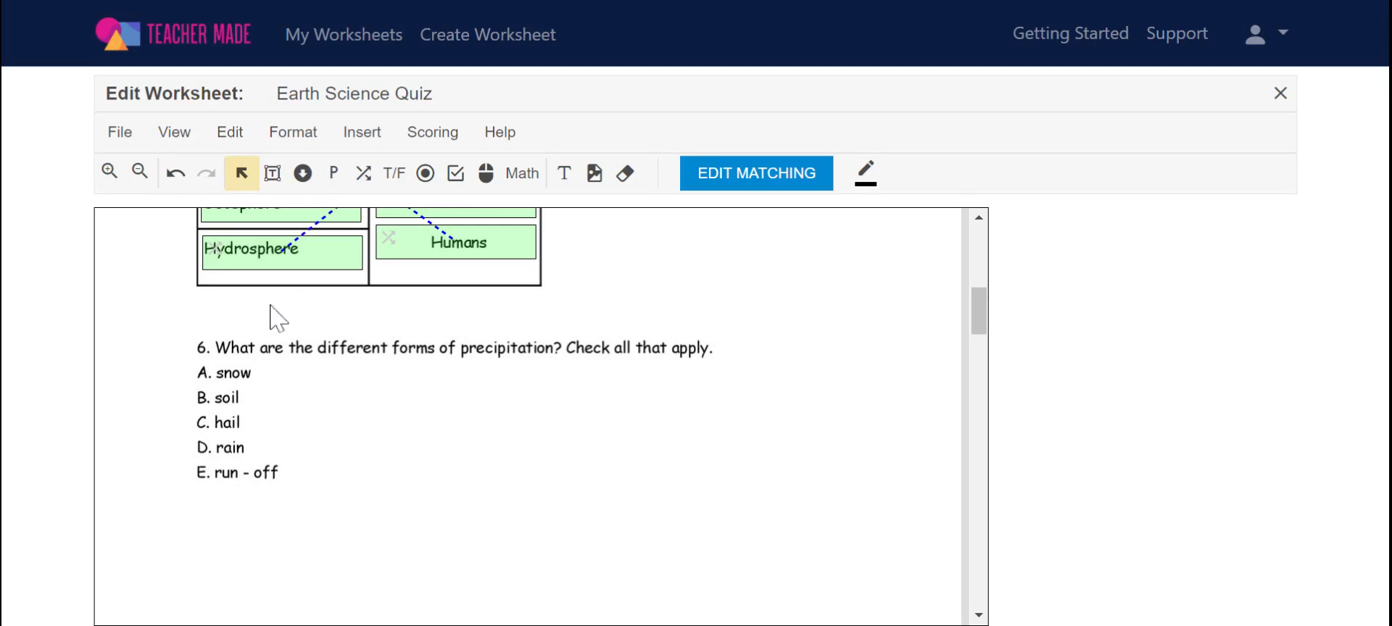
pyautogui.click(353, 138)
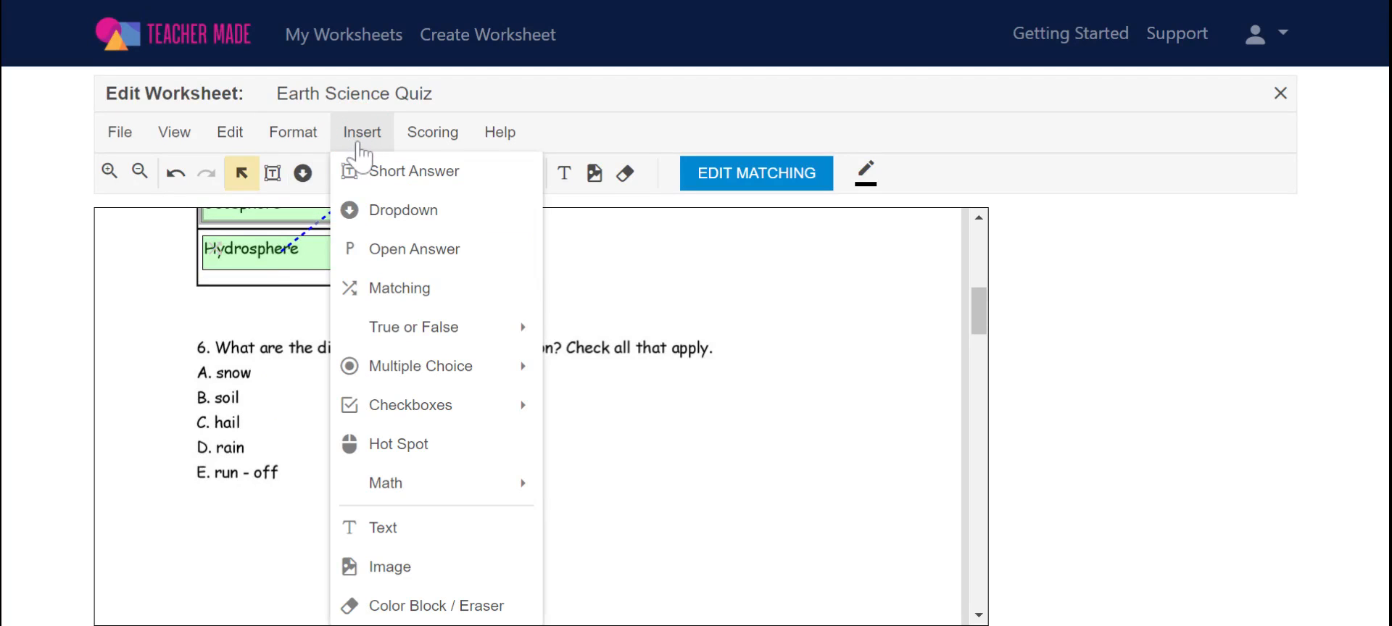
pyautogui.moveTo(410, 409)
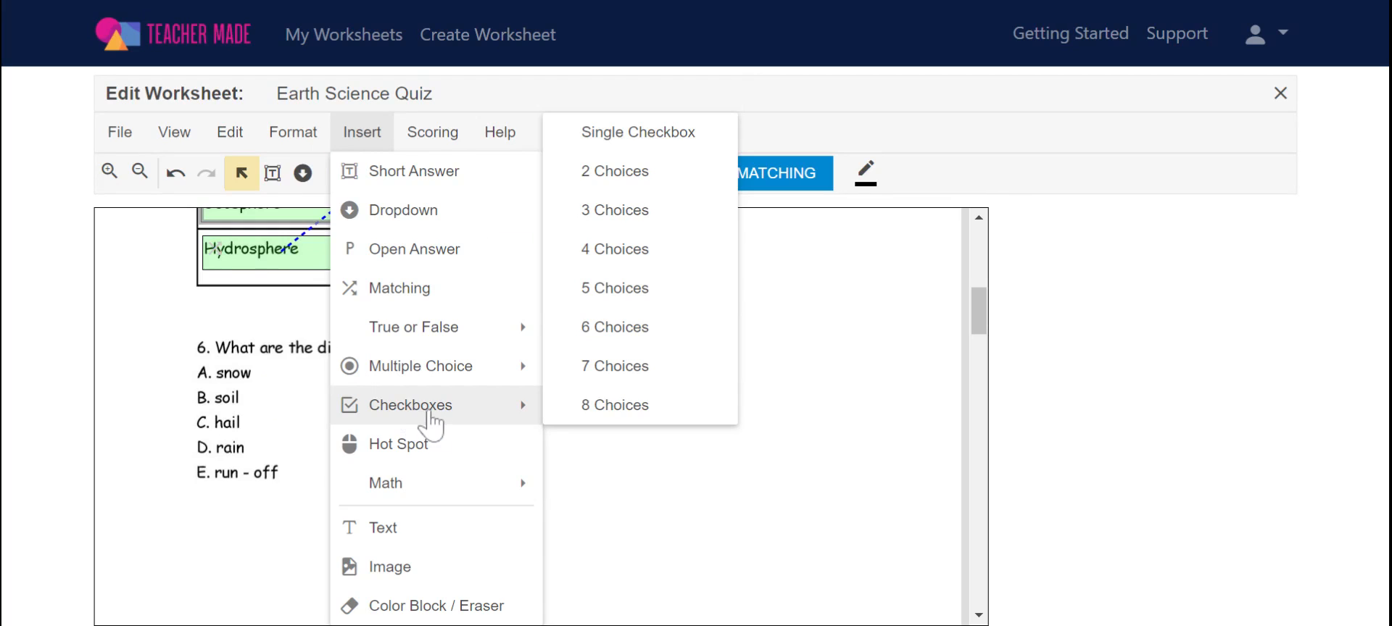
pyautogui.click(652, 292)
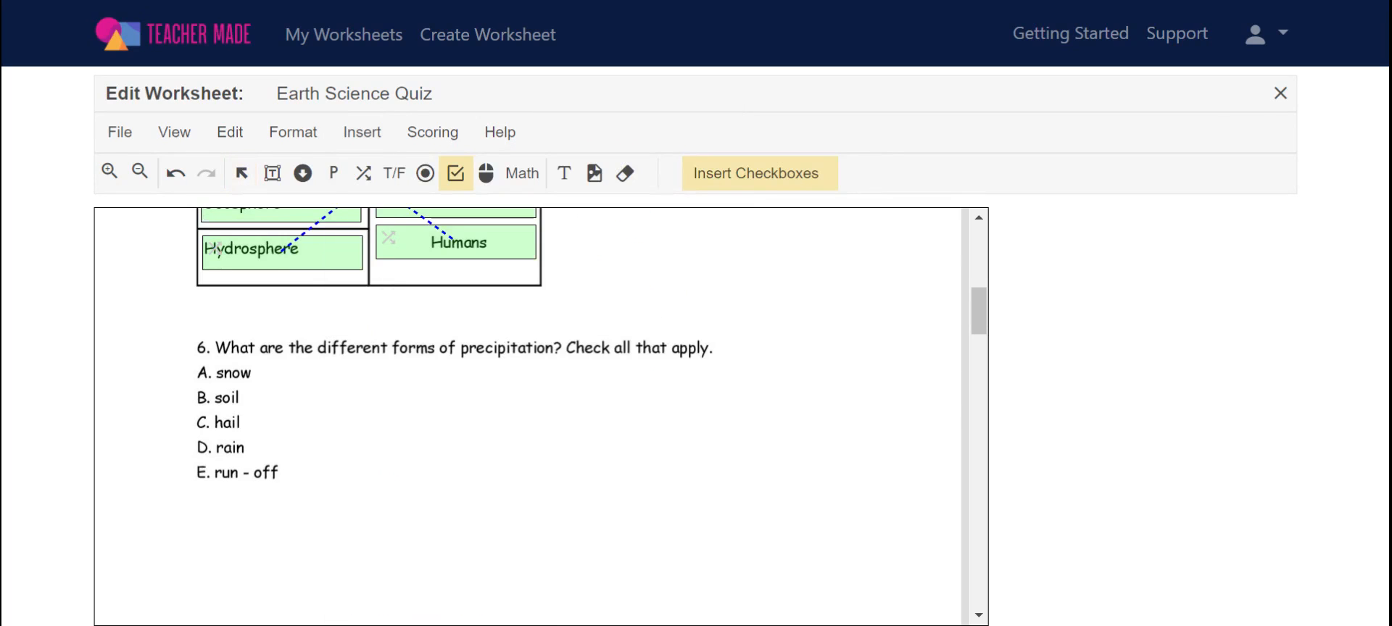
pyautogui.moveTo(150, 364); pyautogui.dragTo(155, 386)
pyautogui.moveTo(173, 453); pyautogui.dragTo(178, 480)
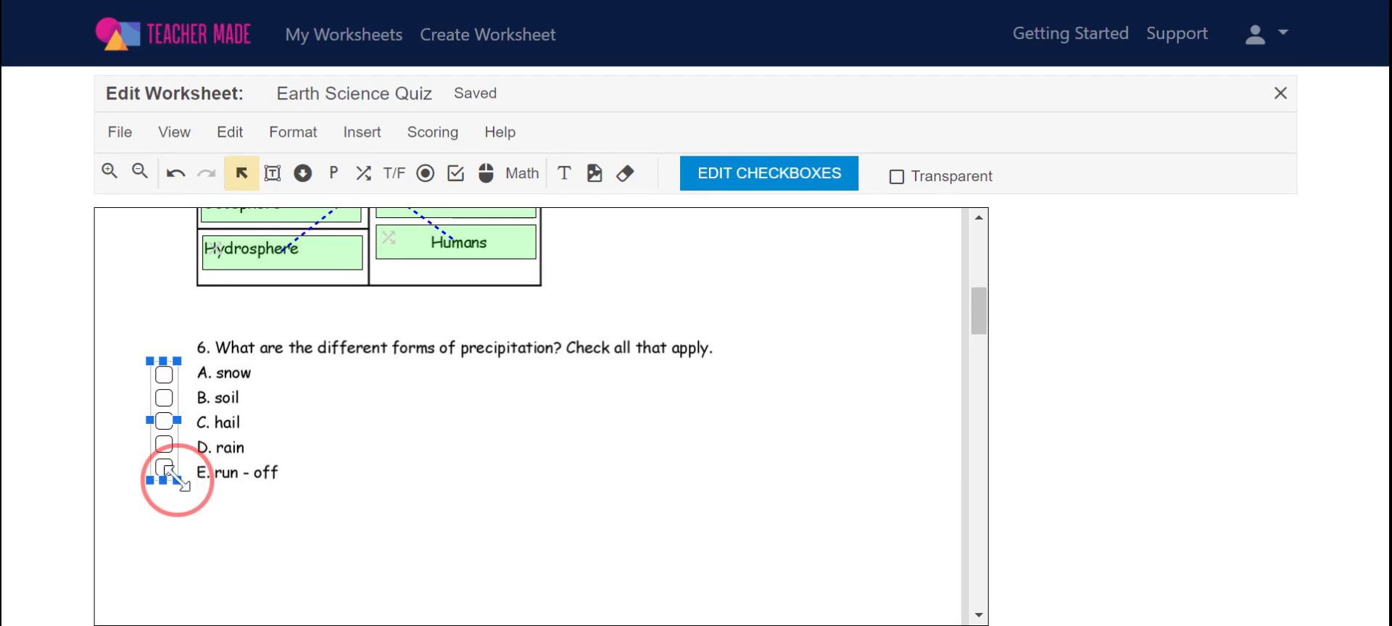
pyautogui.click(161, 411)
pyautogui.moveTo(161, 411); pyautogui.dragTo(171, 411)
pyautogui.click(178, 377)
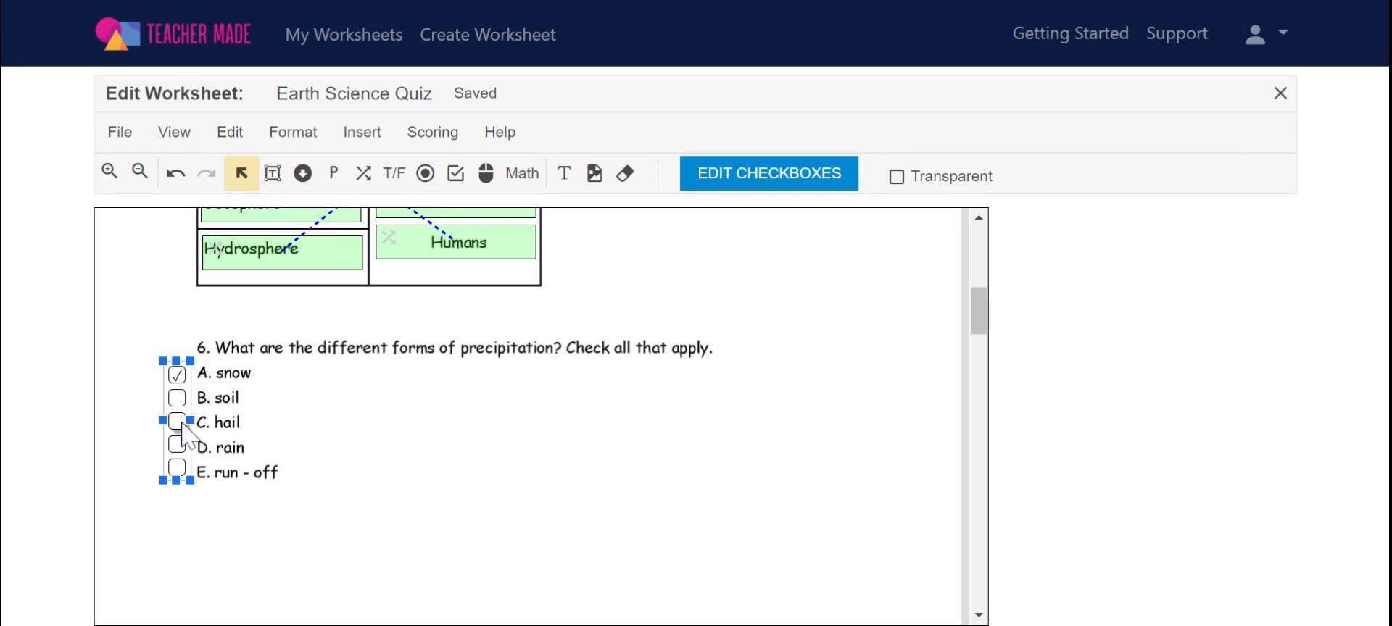
pyautogui.click(177, 445)
# Add a short answer field over the blank box between the sun and the clouds in question 7's water cycle picture
pyautogui.scroll(-8, 392, 421)
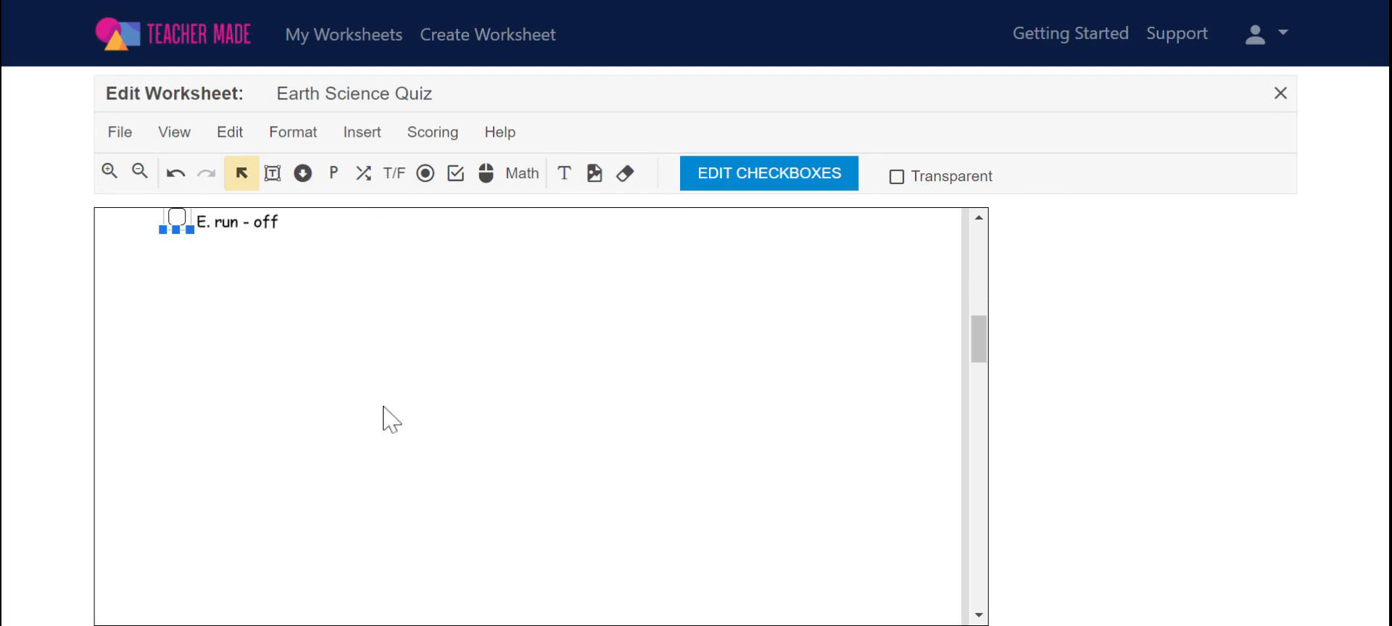
pyautogui.scroll(-1, 384, 412)
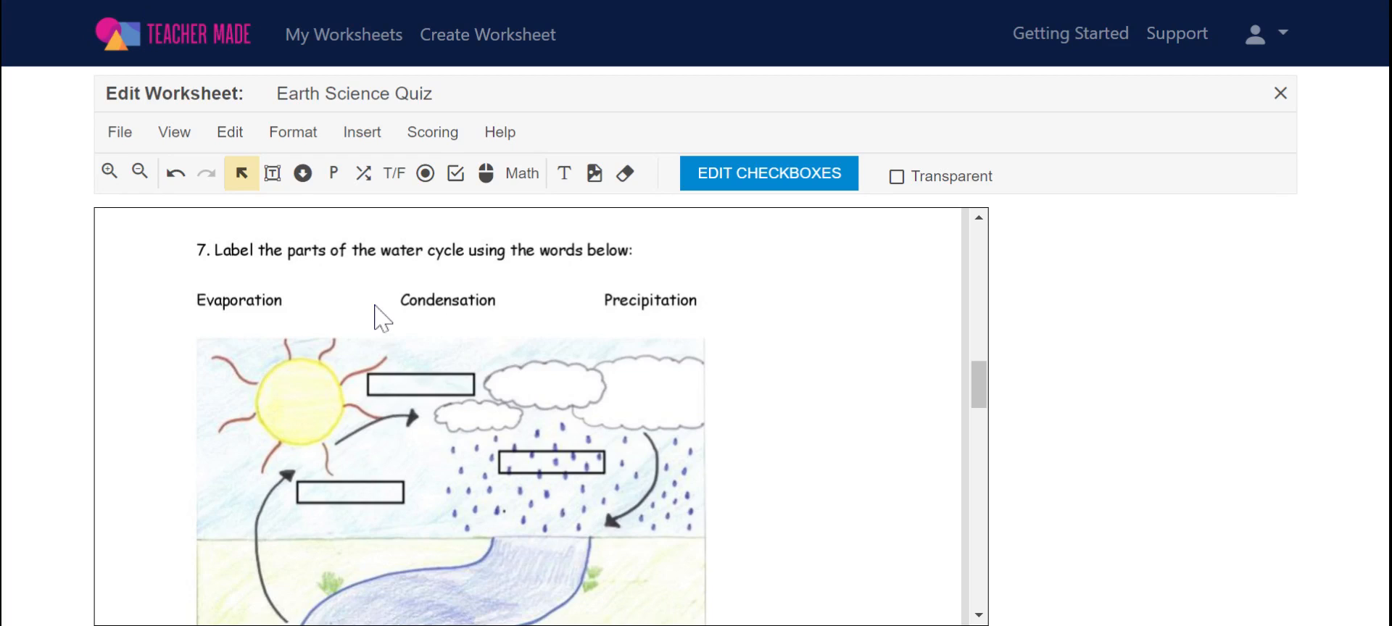
pyautogui.click(360, 134)
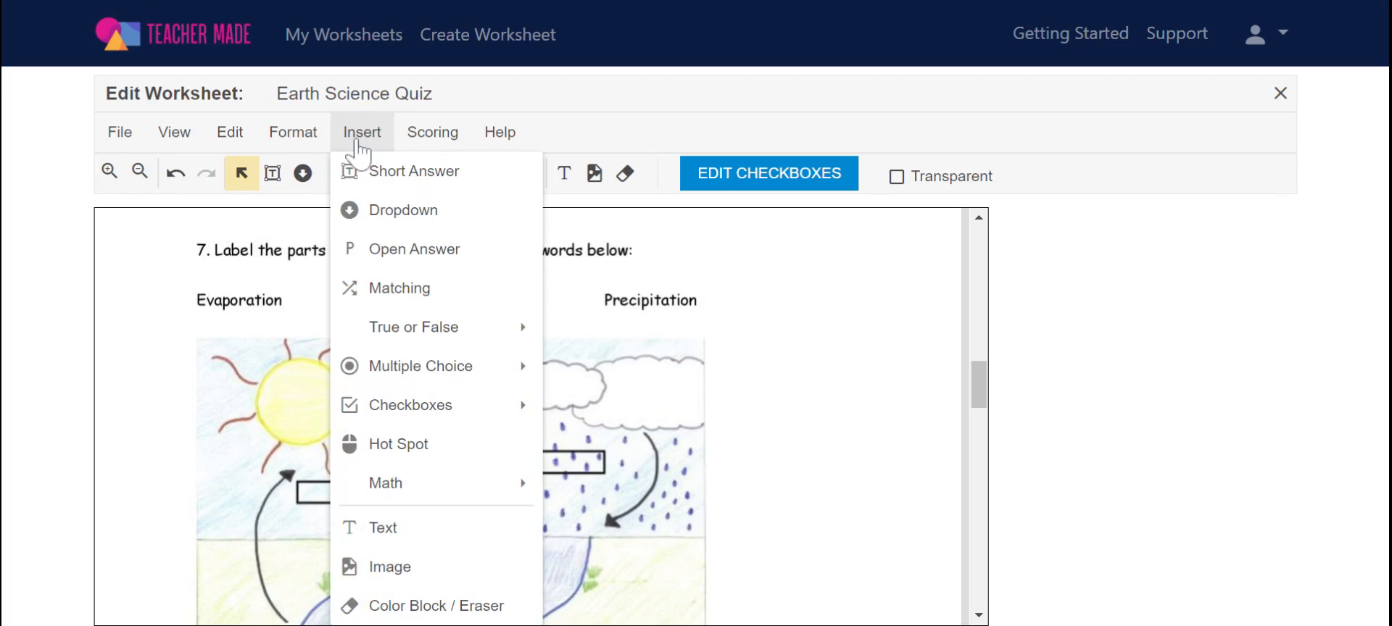
pyautogui.click(398, 177)
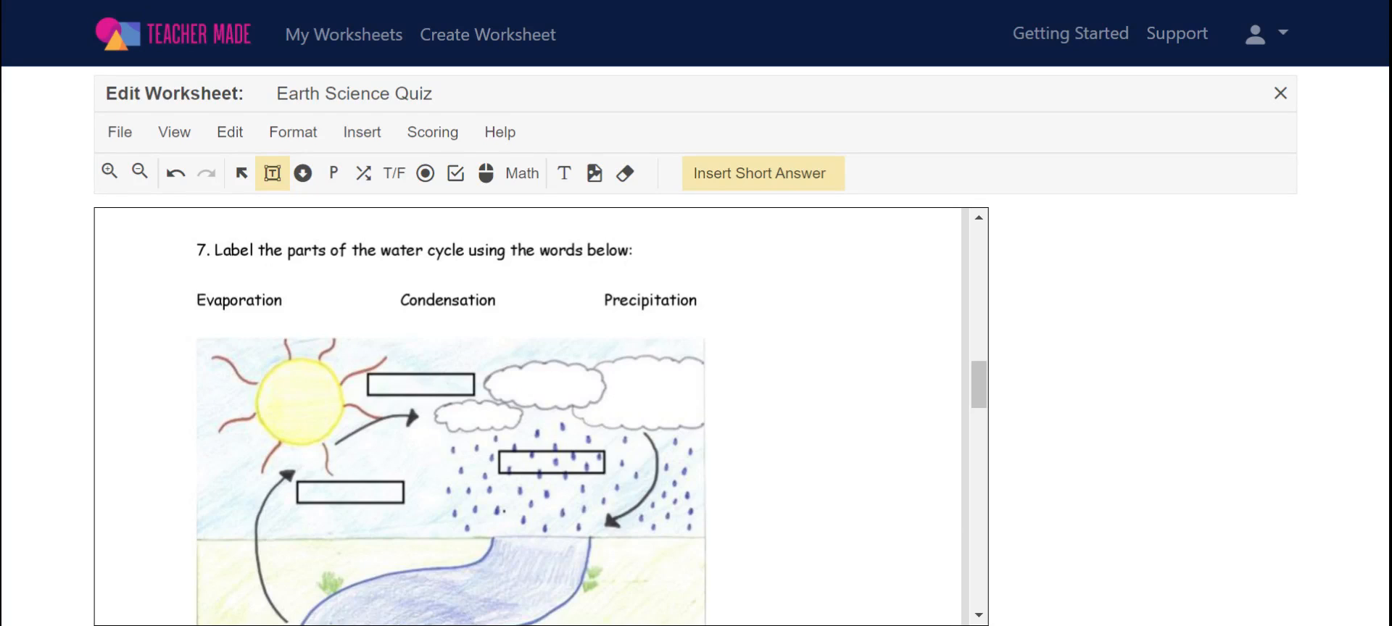
pyautogui.moveTo(369, 374); pyautogui.dragTo(469, 384)
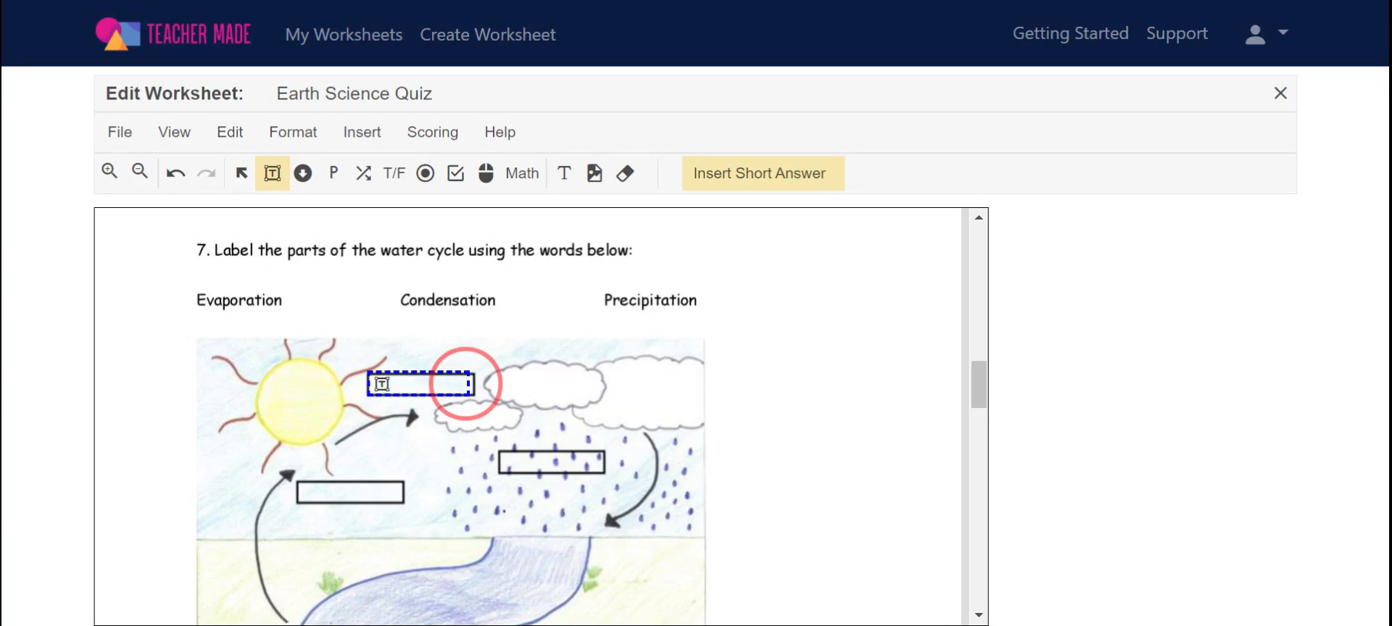
pyautogui.click(425, 384)
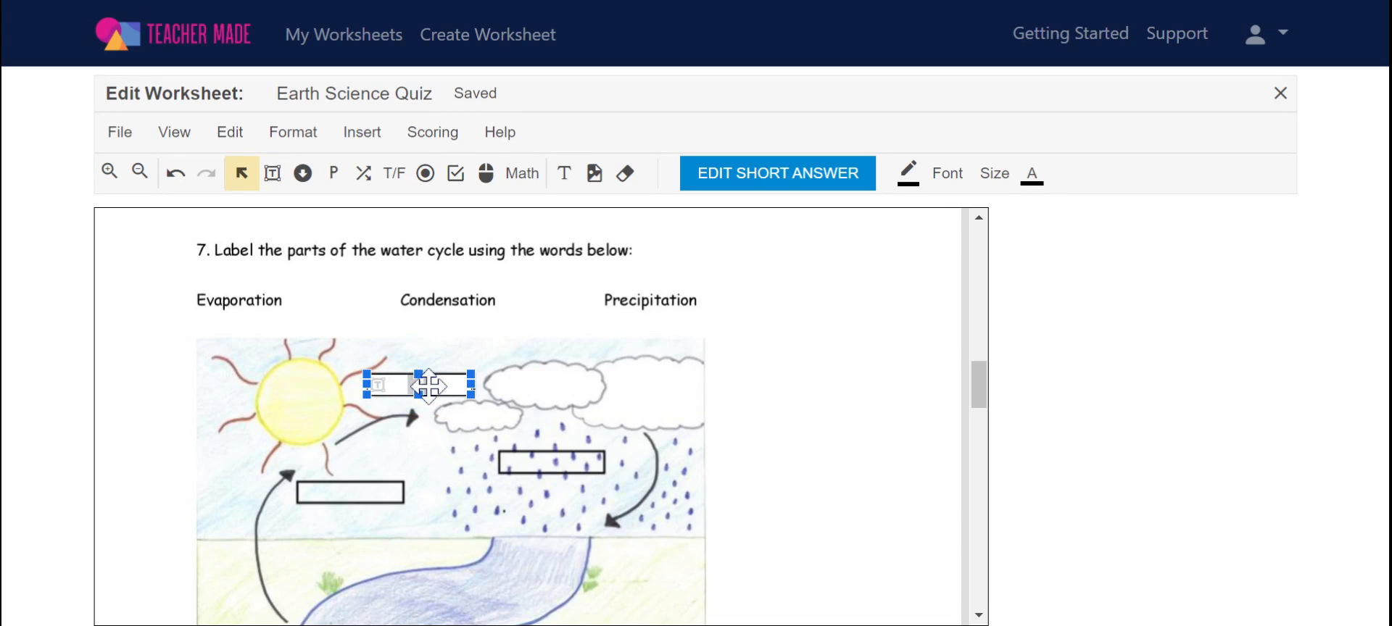
# Make two copies of the short answer field and place them over the blank boxes below the sun and in the rain
pyautogui.hotkey('ctrl', 'v')
pyautogui.hotkey('ctrl', 'v')
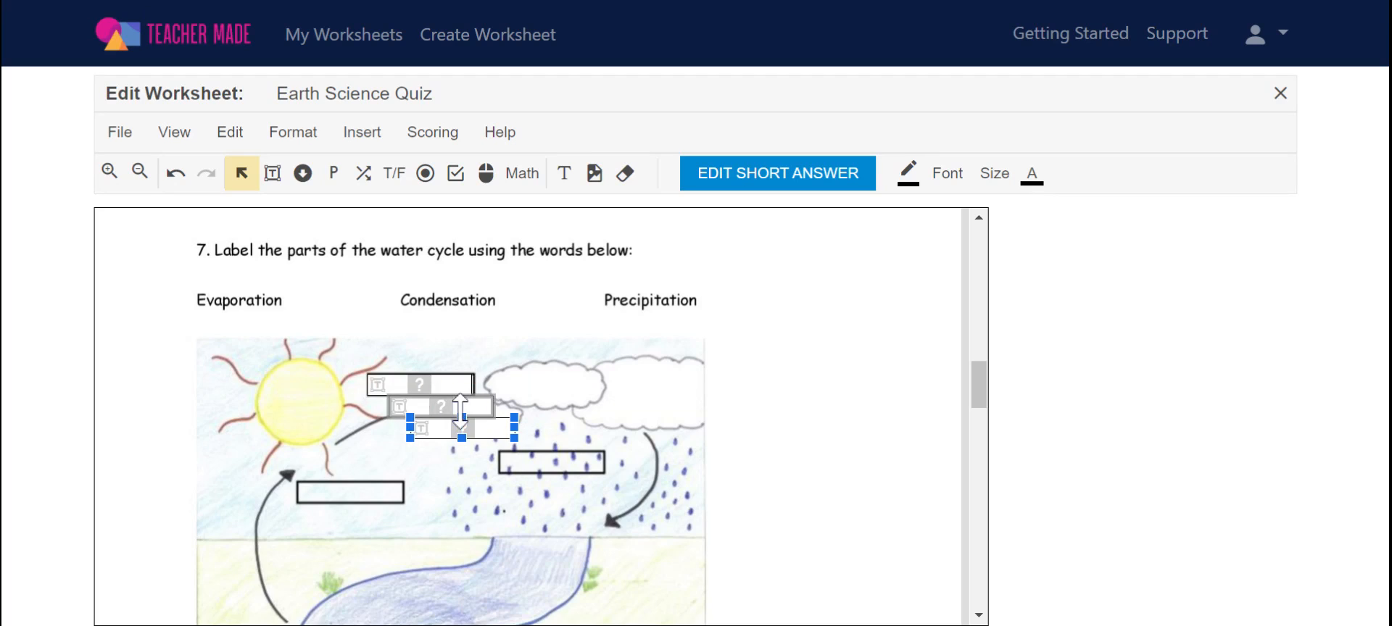
pyautogui.moveTo(459, 412); pyautogui.dragTo(376, 492)
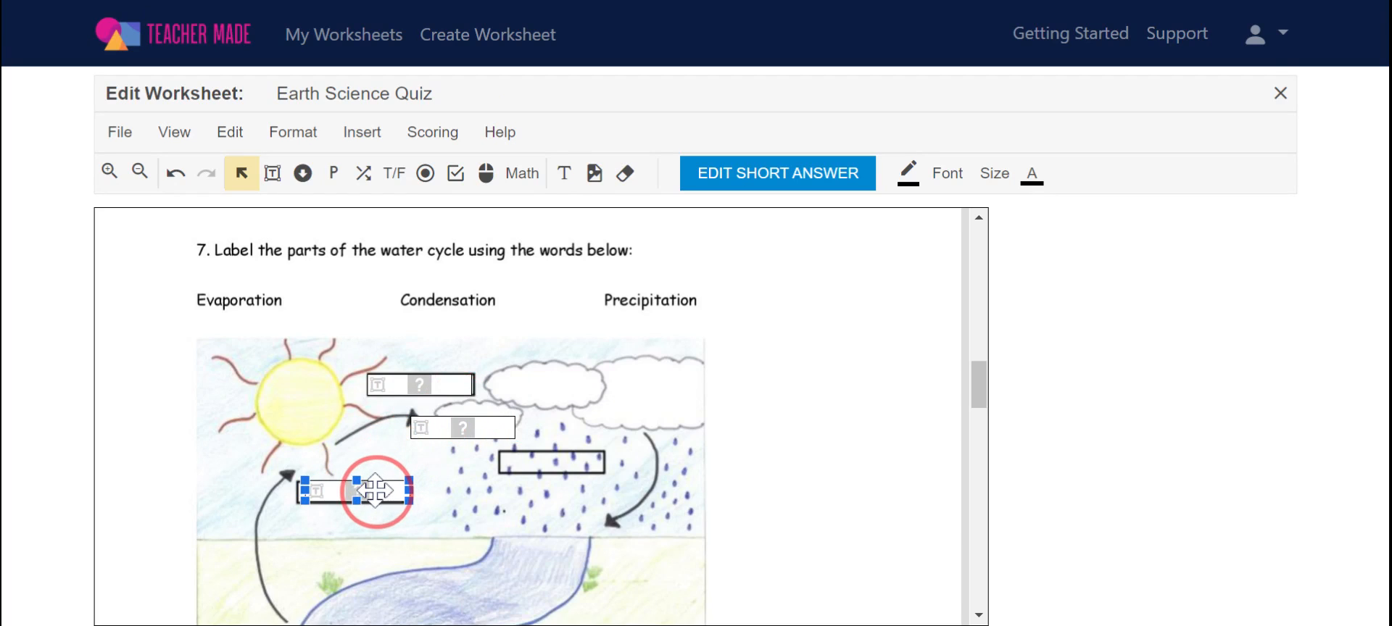
pyautogui.moveTo(471, 422); pyautogui.dragTo(563, 459)
# Set question 7's correct answers to precipitation in the rain field, condensation between the sun and clouds, and evaporation below the sun
pyautogui.doubleClick(559, 459)
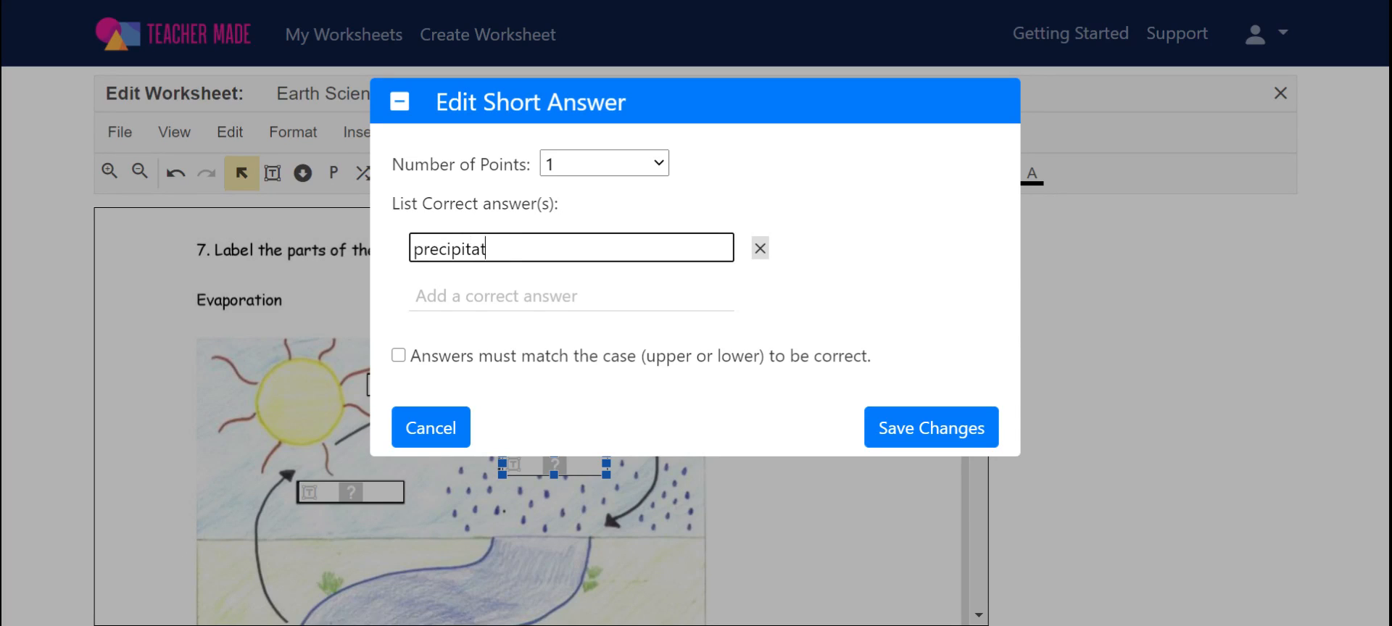
pyautogui.click(921, 429)
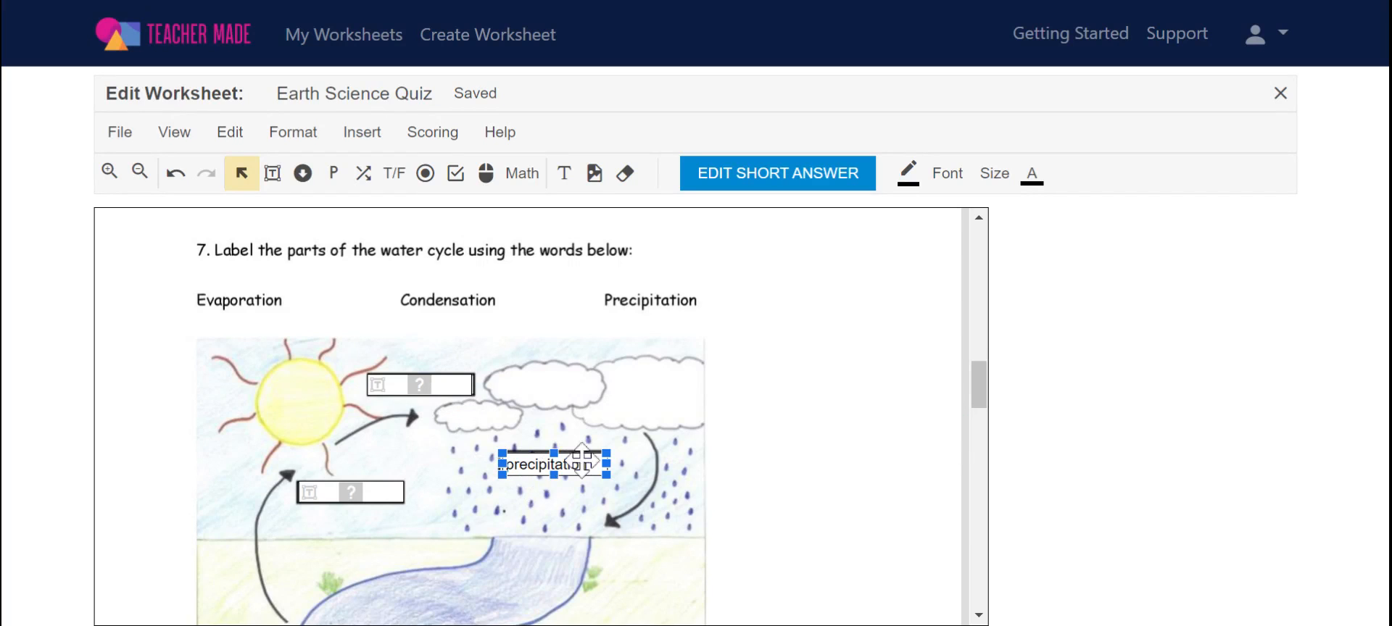
pyautogui.doubleClick(429, 388)
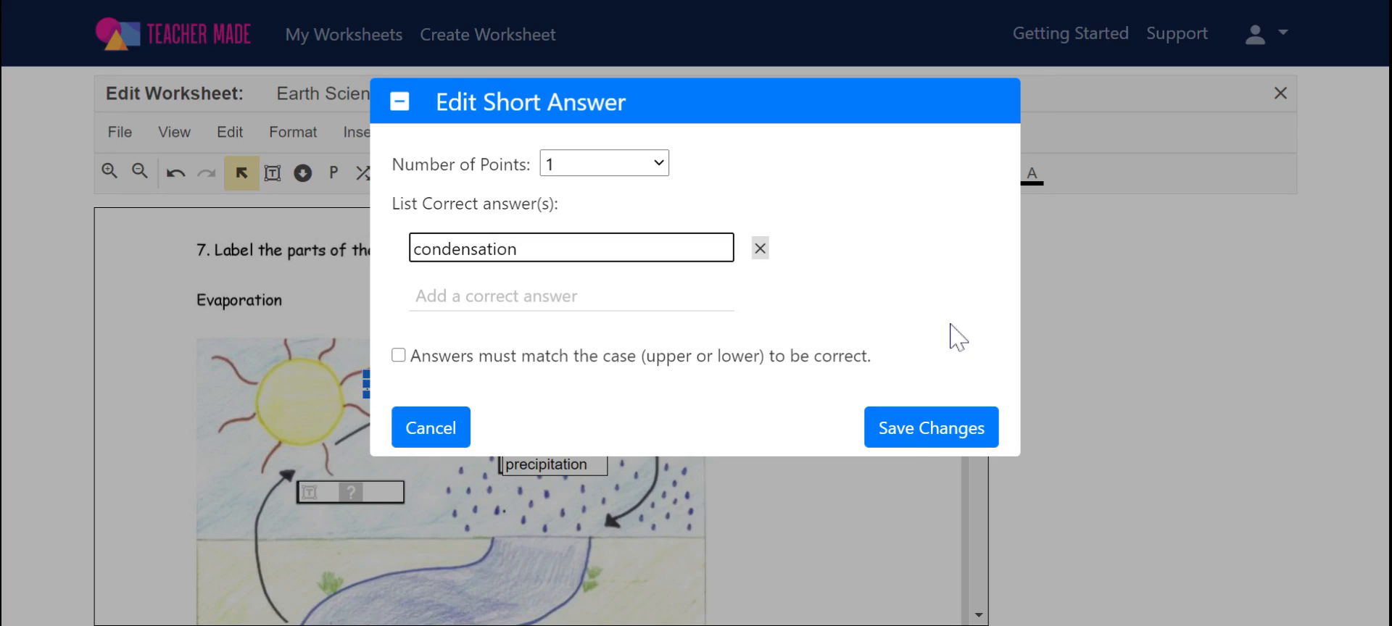
pyautogui.click(926, 434)
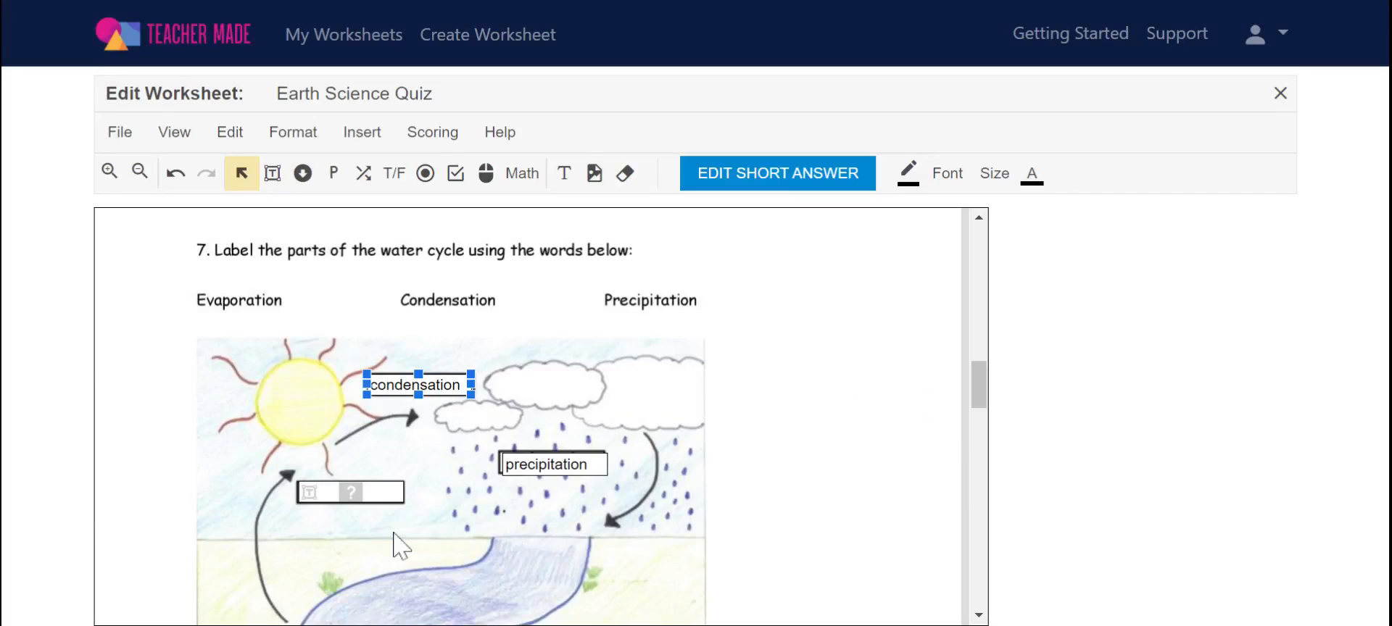
pyautogui.click(345, 488)
pyautogui.click(769, 174)
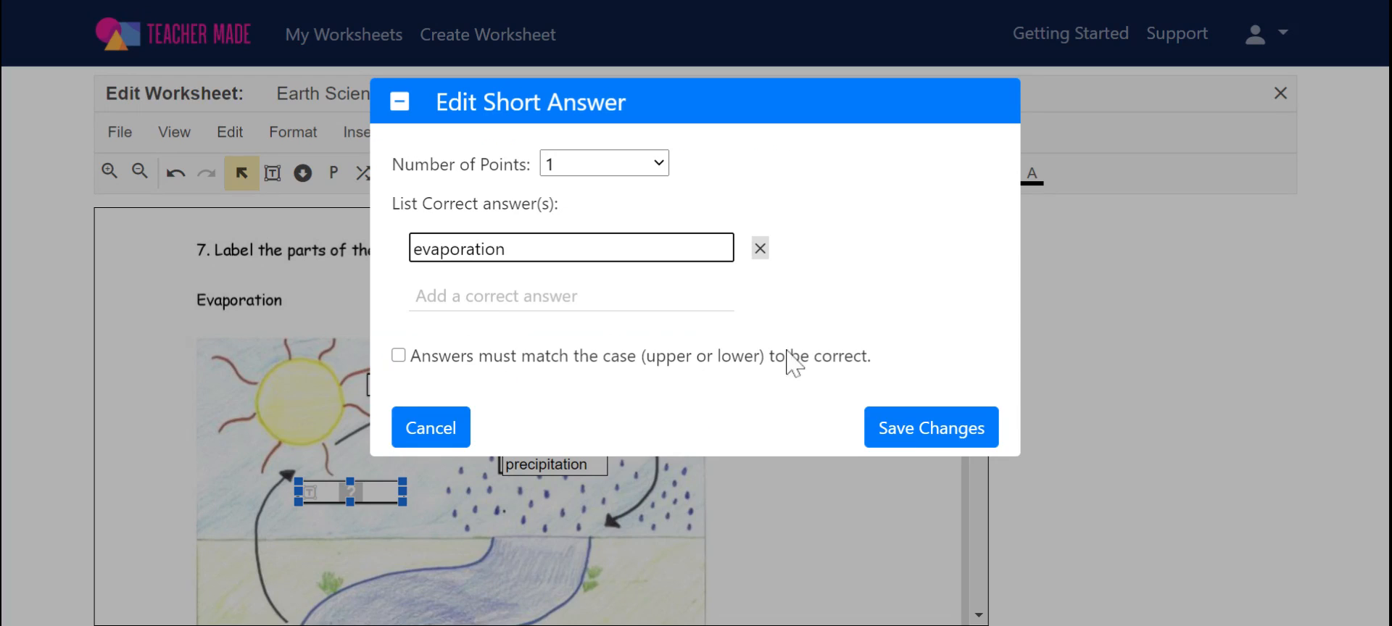
pyautogui.click(928, 428)
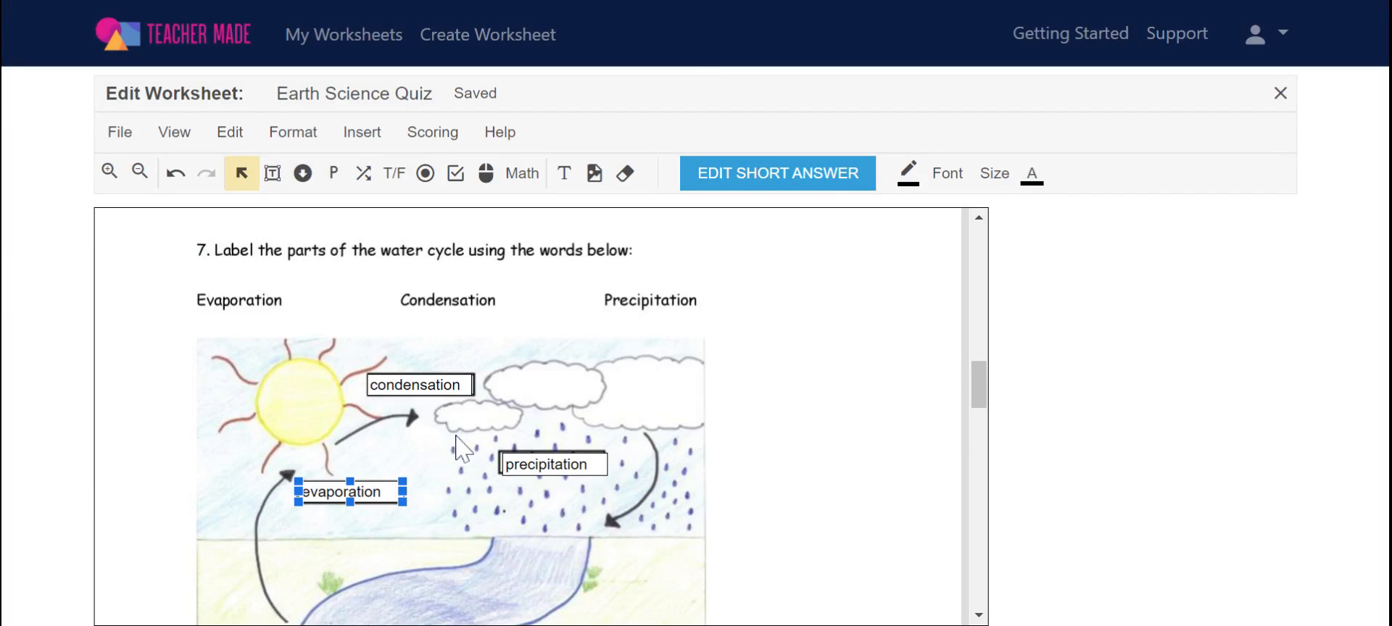
# Add a three-choice multiple choice group beside options A to C of question 8 and mark "in the oceans" as correct
pyautogui.scroll(-5, 462, 450)
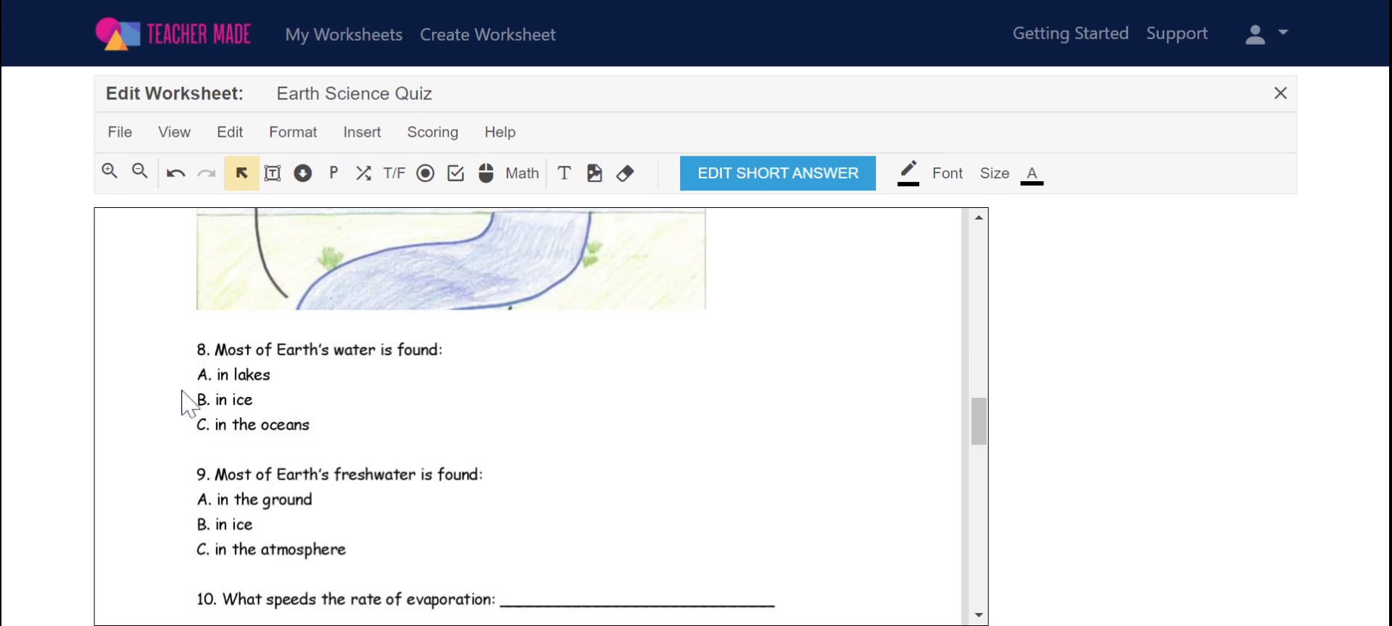
pyautogui.click(362, 134)
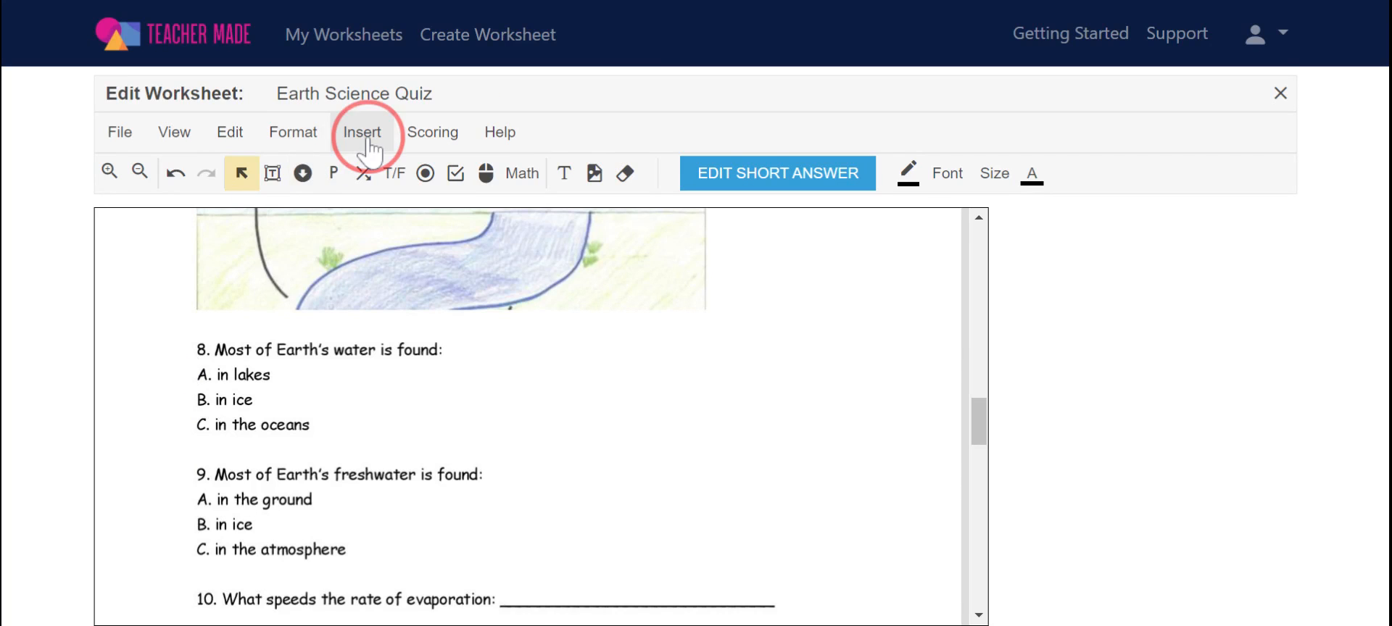
pyautogui.moveTo(419, 371)
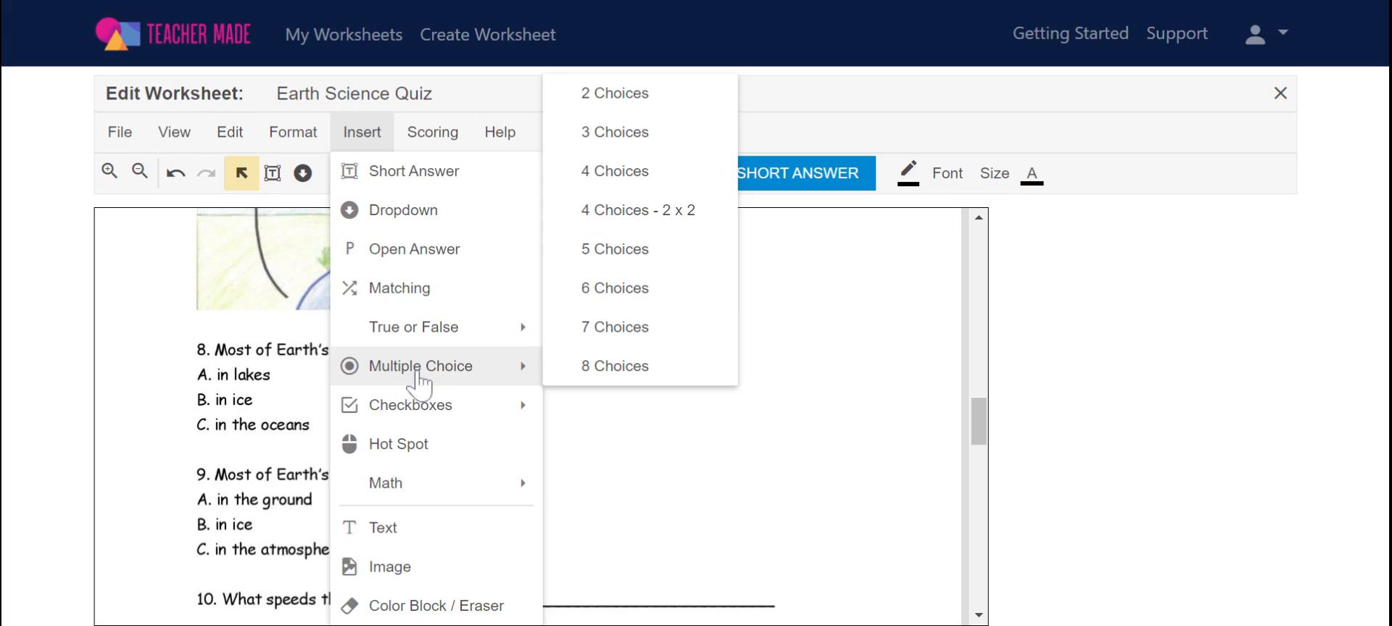
pyautogui.click(649, 133)
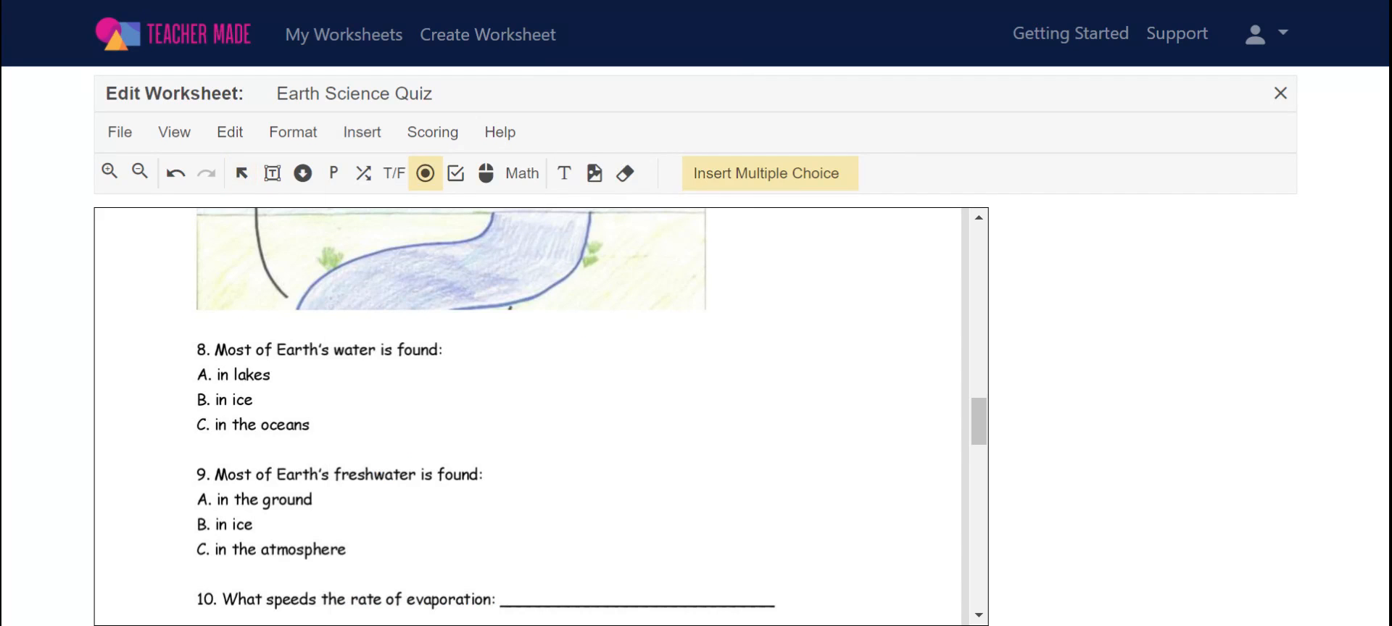
pyautogui.click(151, 364)
pyautogui.moveTo(177, 425); pyautogui.dragTo(177, 436)
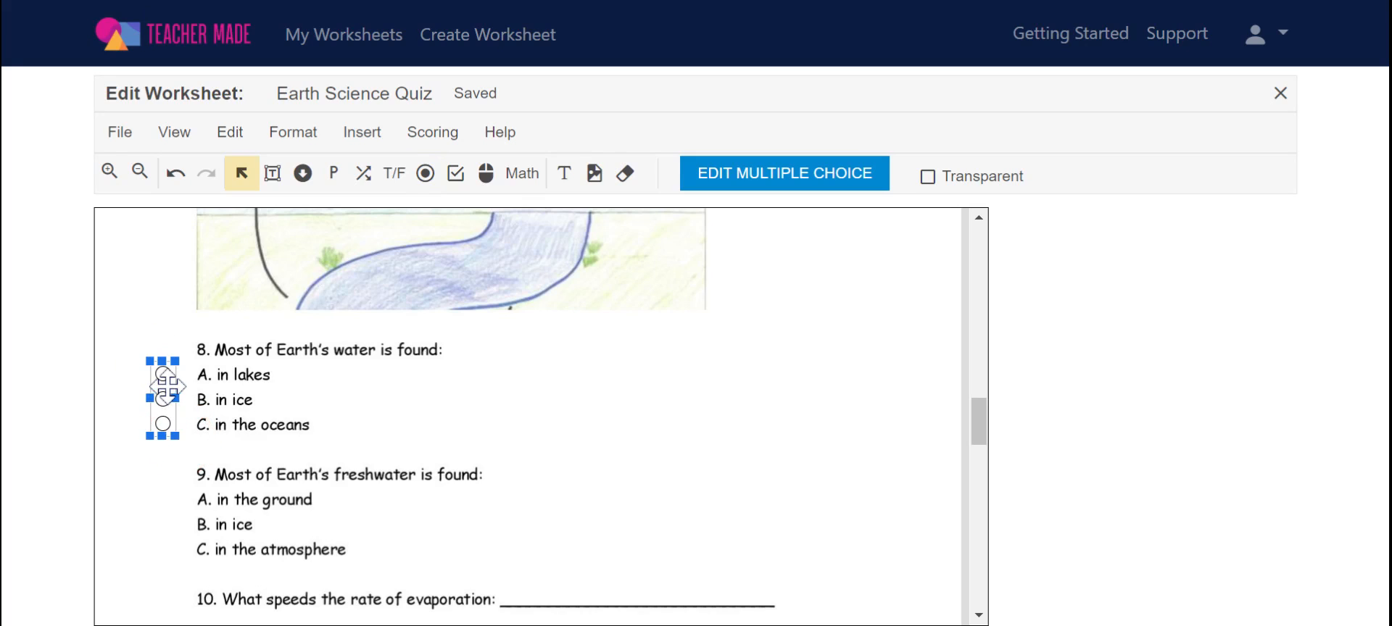
pyautogui.moveTo(167, 385); pyautogui.dragTo(184, 387)
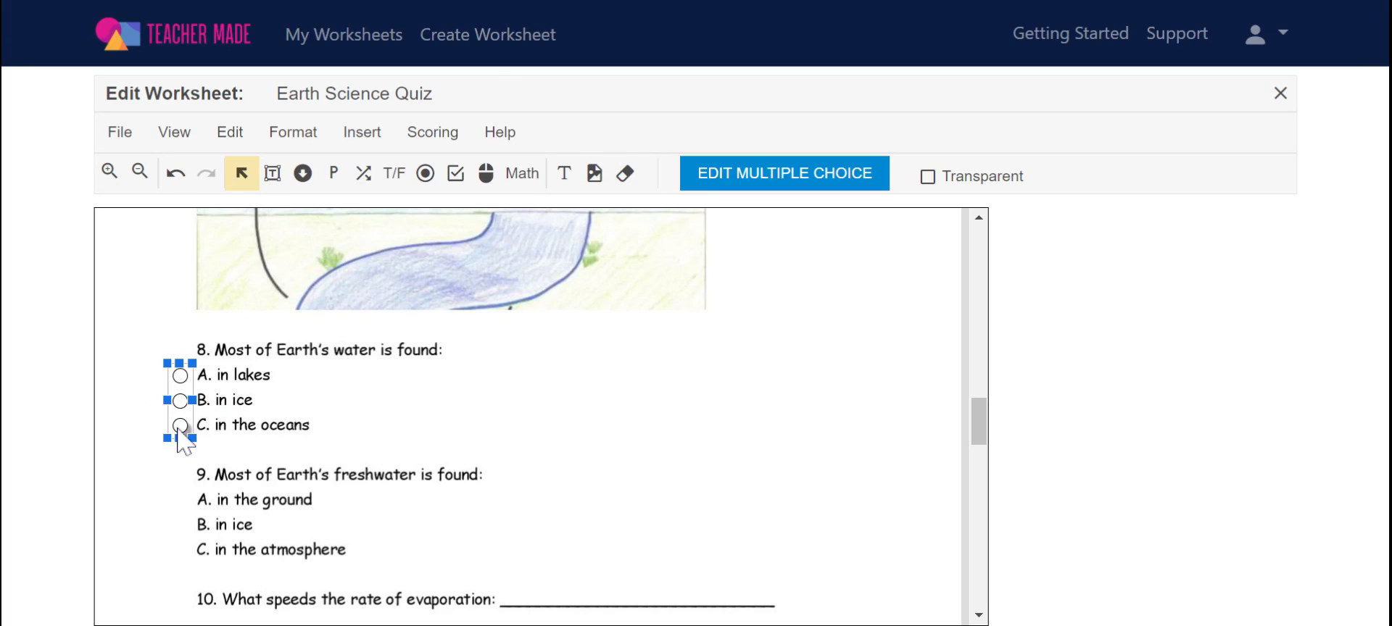
pyautogui.click(179, 427)
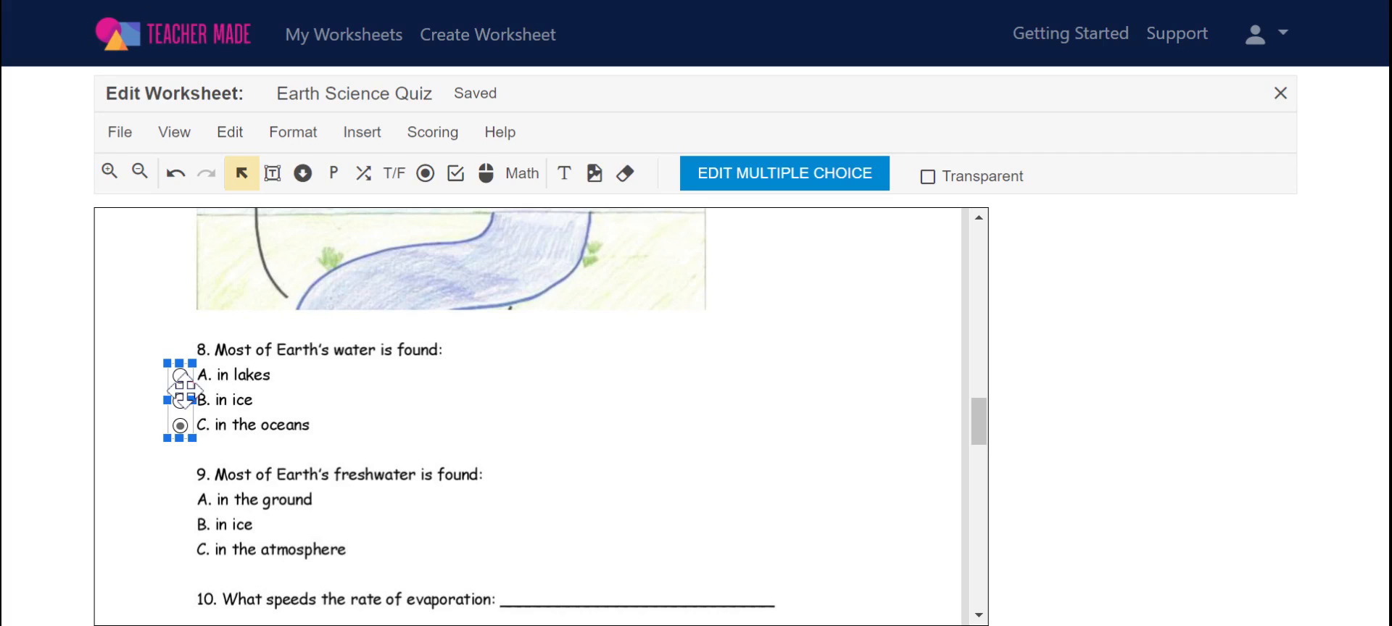
# Place a copy of the multiple choice group beside question 9's options and mark "in ice" as correct
pyautogui.hotkey('ctrl', 'v')
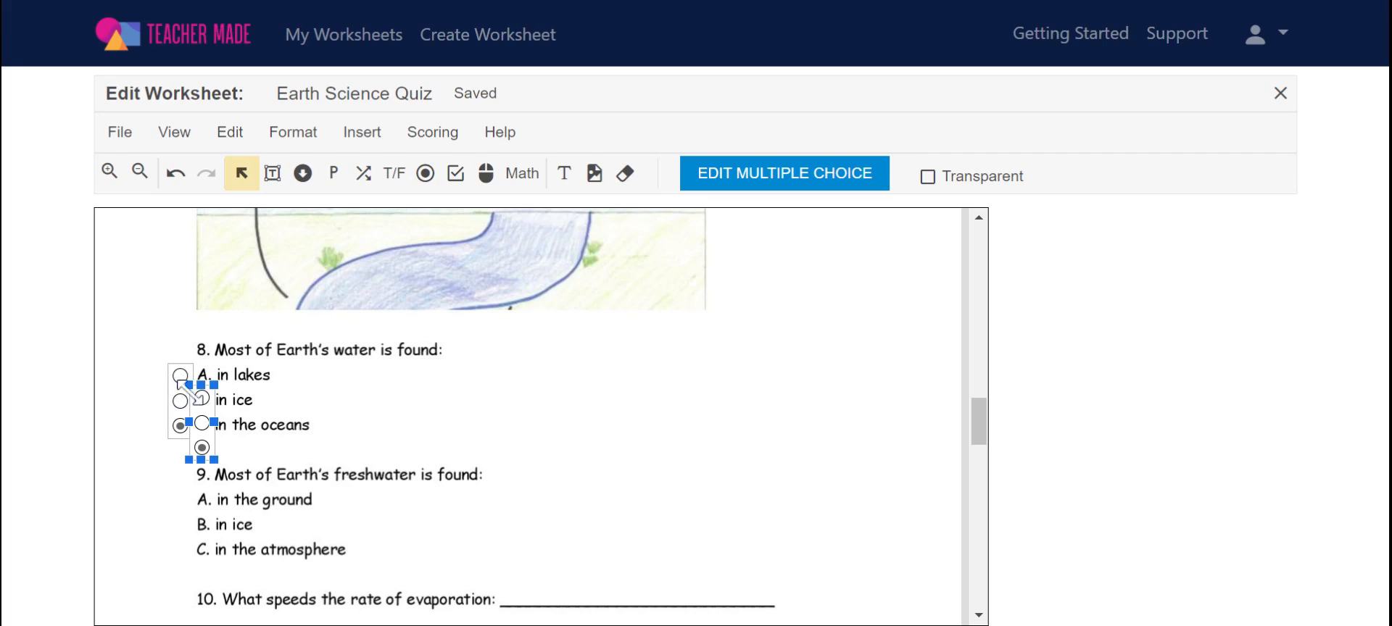
pyautogui.moveTo(203, 406); pyautogui.dragTo(194, 450)
pyautogui.moveTo(205, 412); pyautogui.dragTo(177, 513)
pyautogui.click(174, 523)
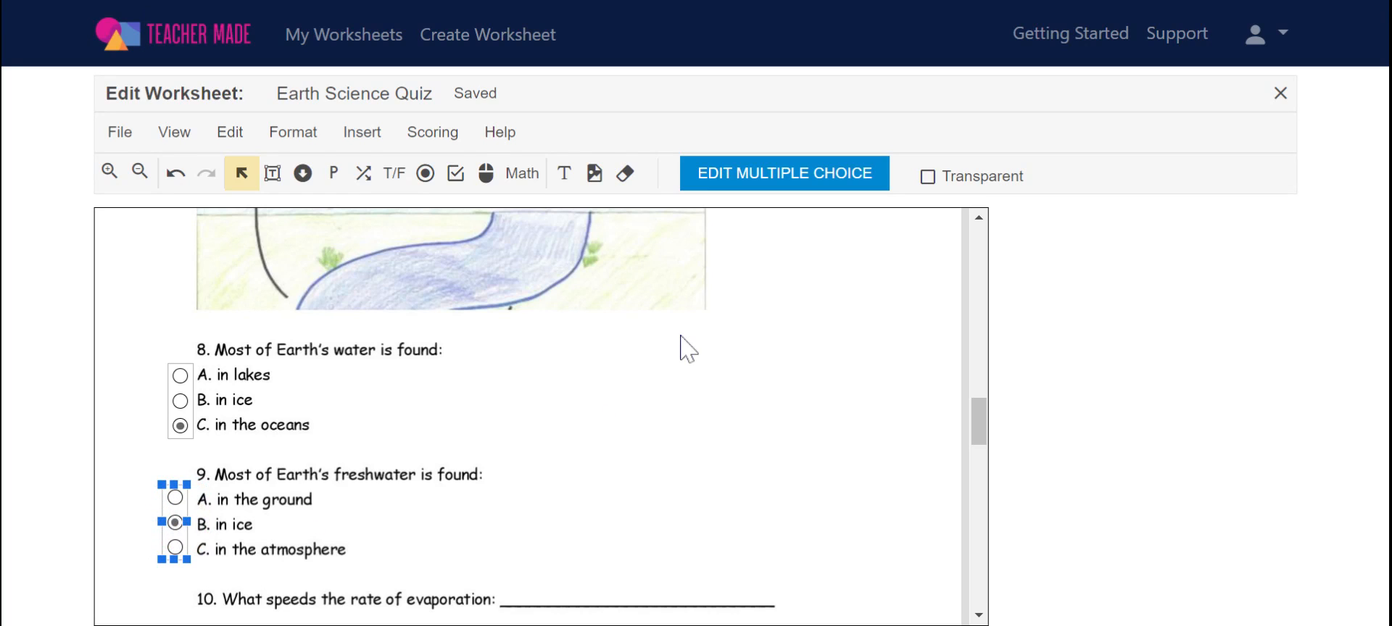
# Add a short answer field on the blank line of question 10 with "heat" as the correct answer
pyautogui.scroll(-2, 679, 348)
pyautogui.click(364, 135)
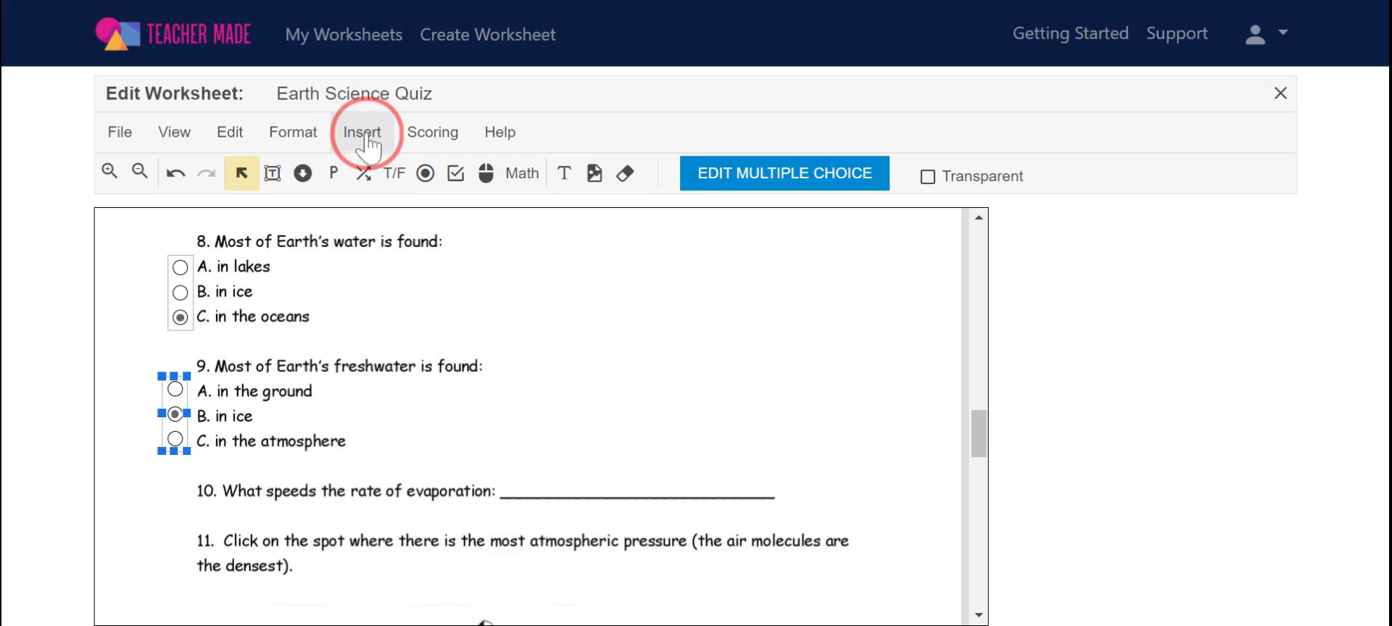
pyautogui.click(398, 174)
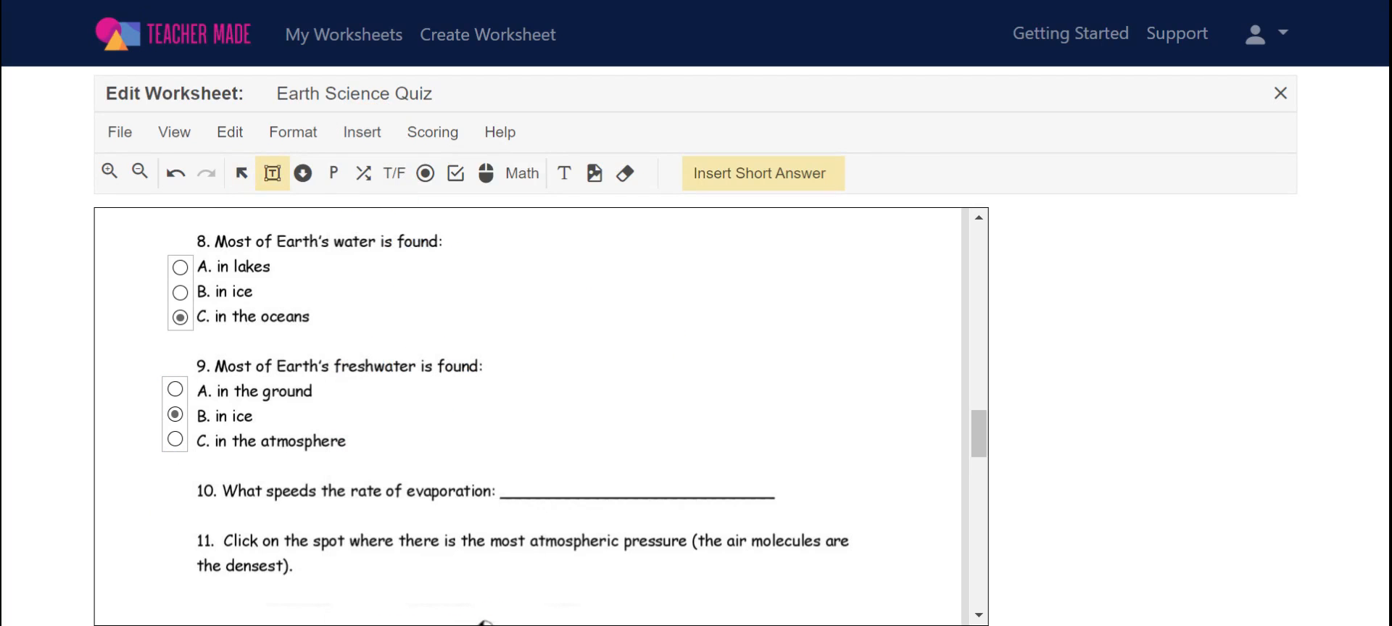
pyautogui.click(507, 459)
pyautogui.moveTo(528, 473); pyautogui.dragTo(715, 495)
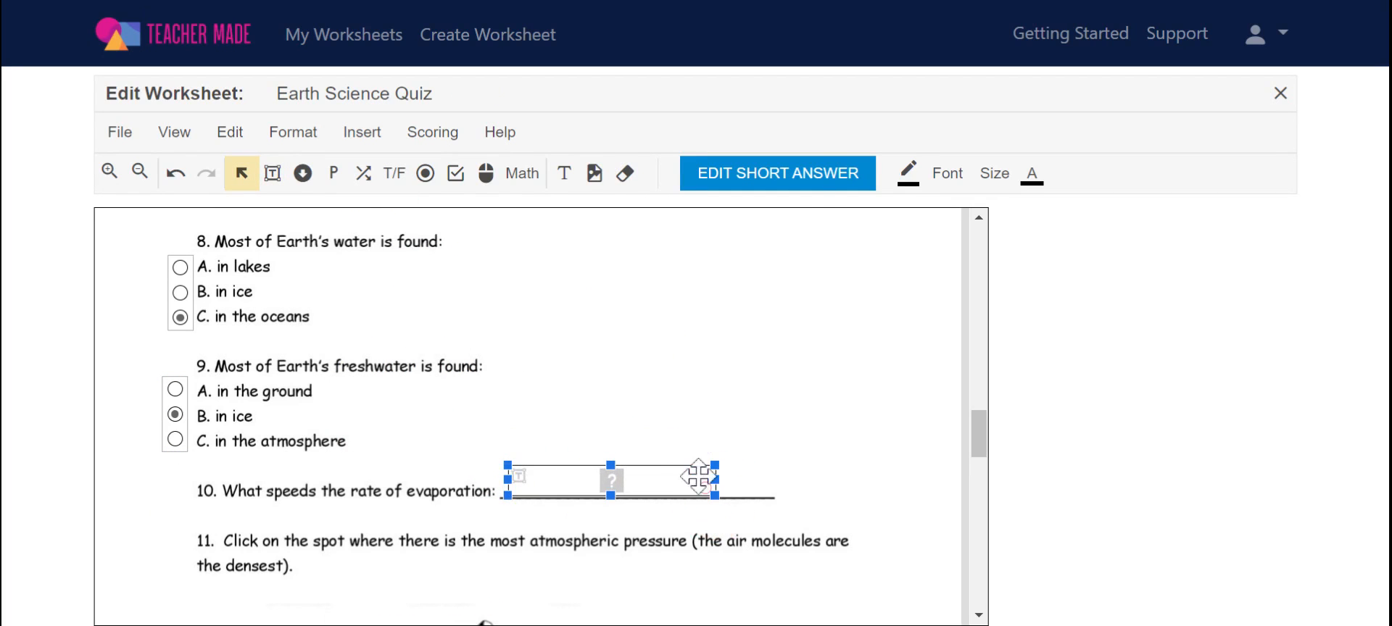
pyautogui.click(808, 183)
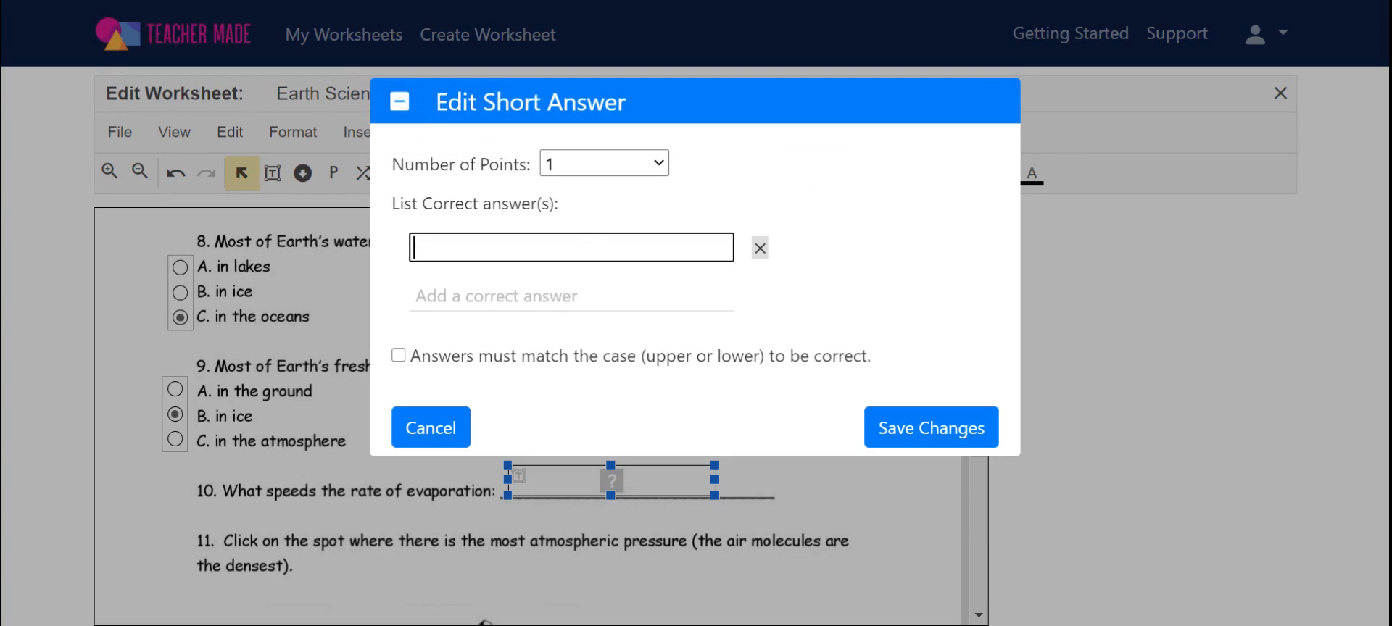
pyautogui.click(928, 434)
# Insert a hot spot in question 11's mountain picture, enlarge it slightly and place it at the foot of the mountains
pyautogui.scroll(-3, 565, 479)
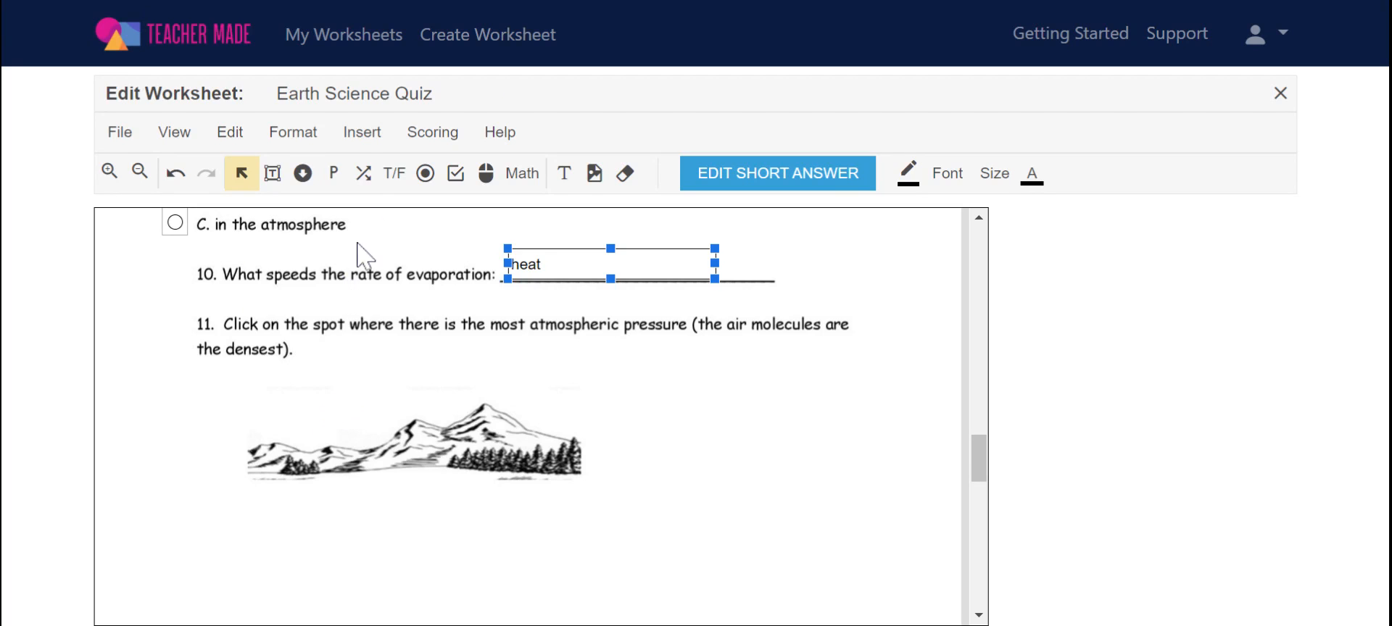
pyautogui.click(361, 132)
pyautogui.moveTo(442, 482)
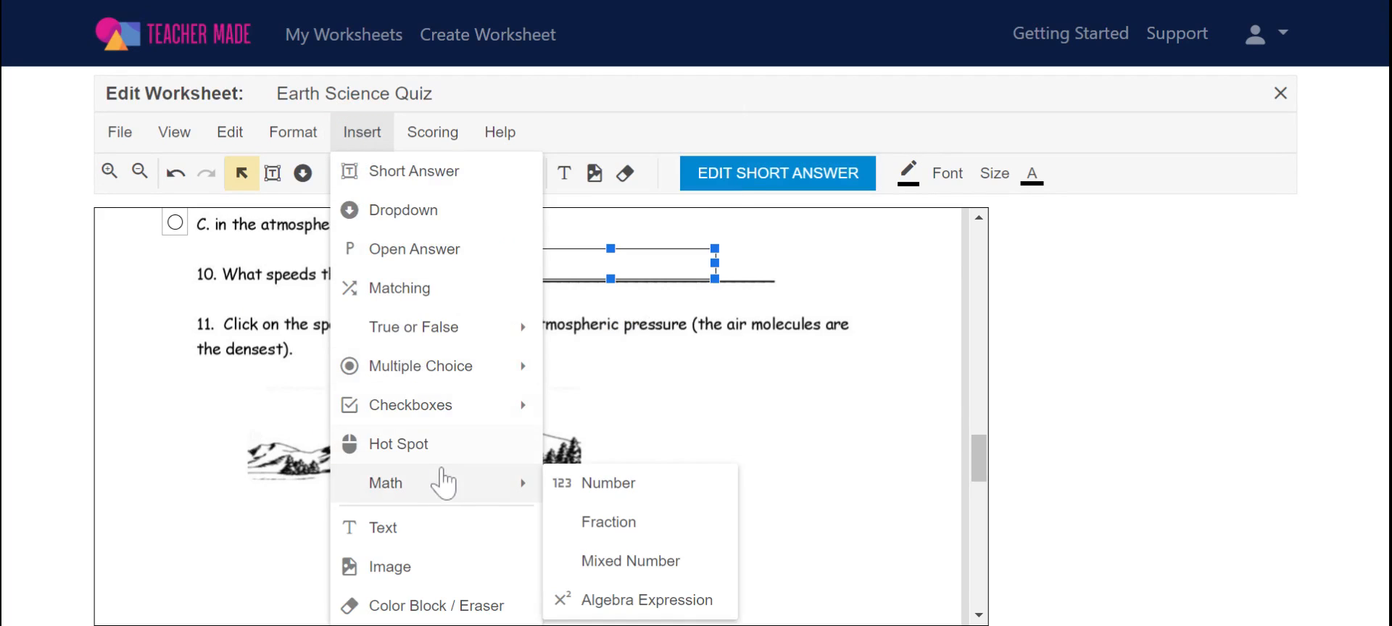
pyautogui.click(439, 445)
pyautogui.click(364, 399)
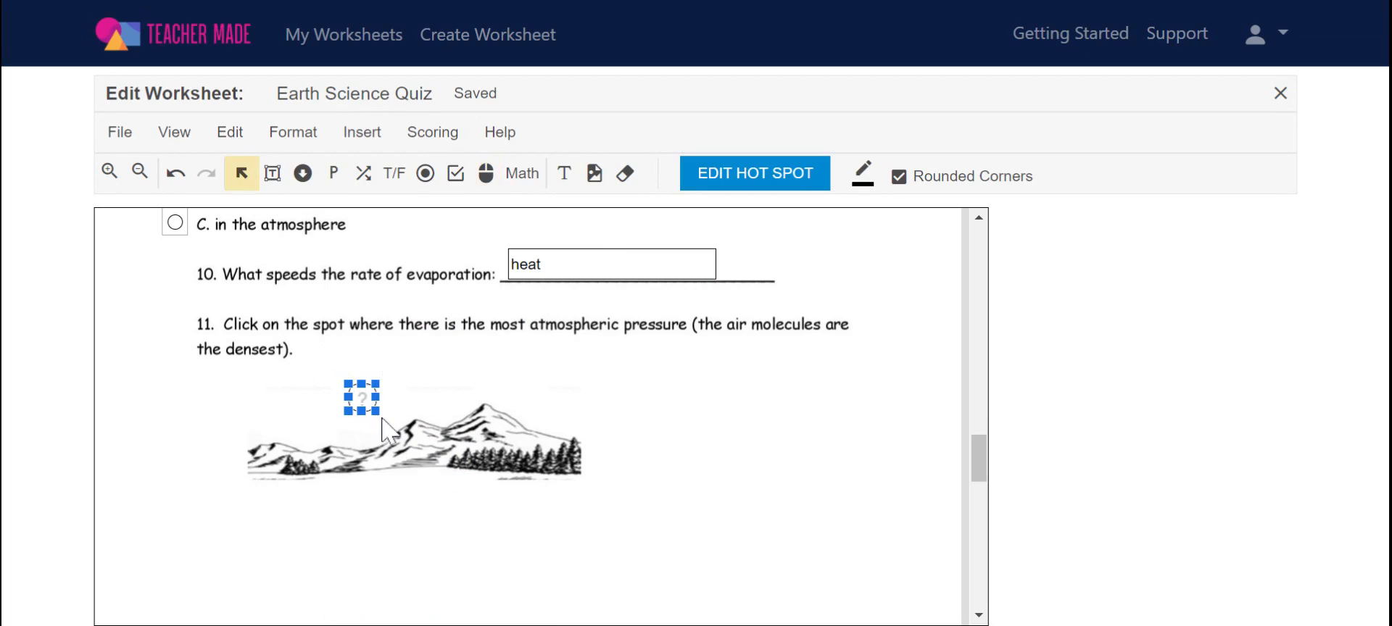
pyautogui.click(376, 411)
pyautogui.moveTo(372, 407); pyautogui.dragTo(412, 462)
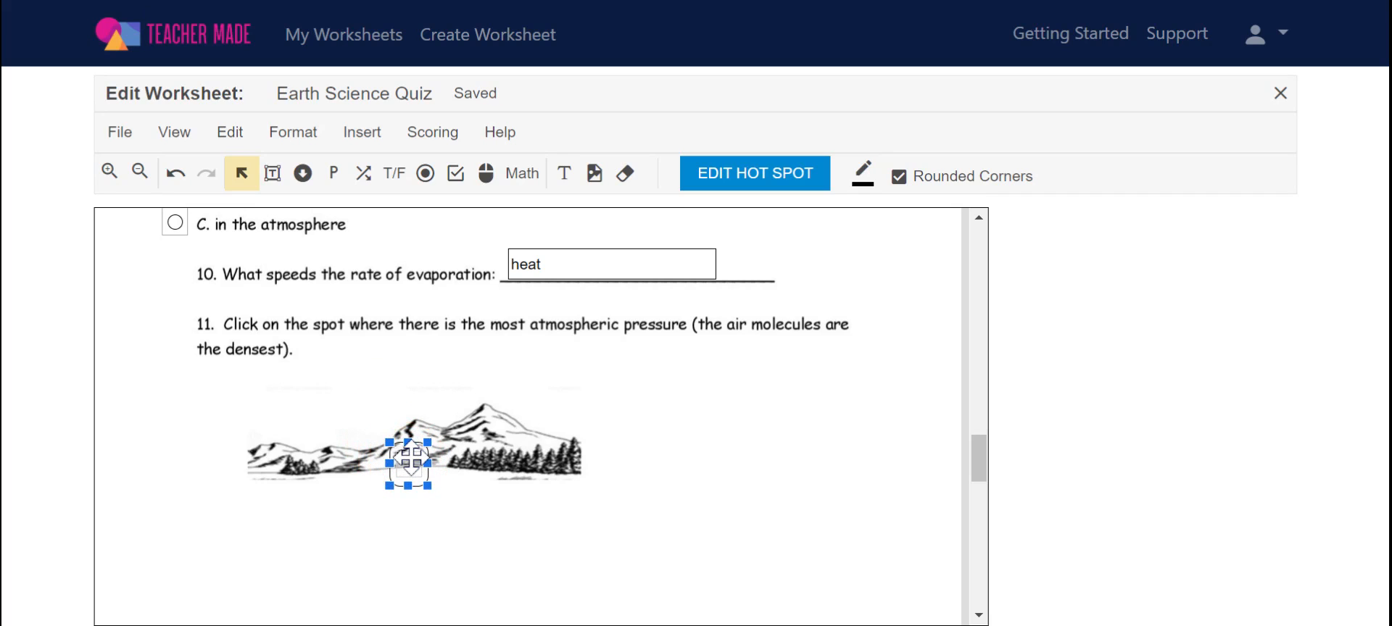
# Make two copies of the hot spot and place them above the tallest peak and above the low hills on the picture's left
pyautogui.click(410, 460)
pyautogui.hotkey('ctrl', 'v')
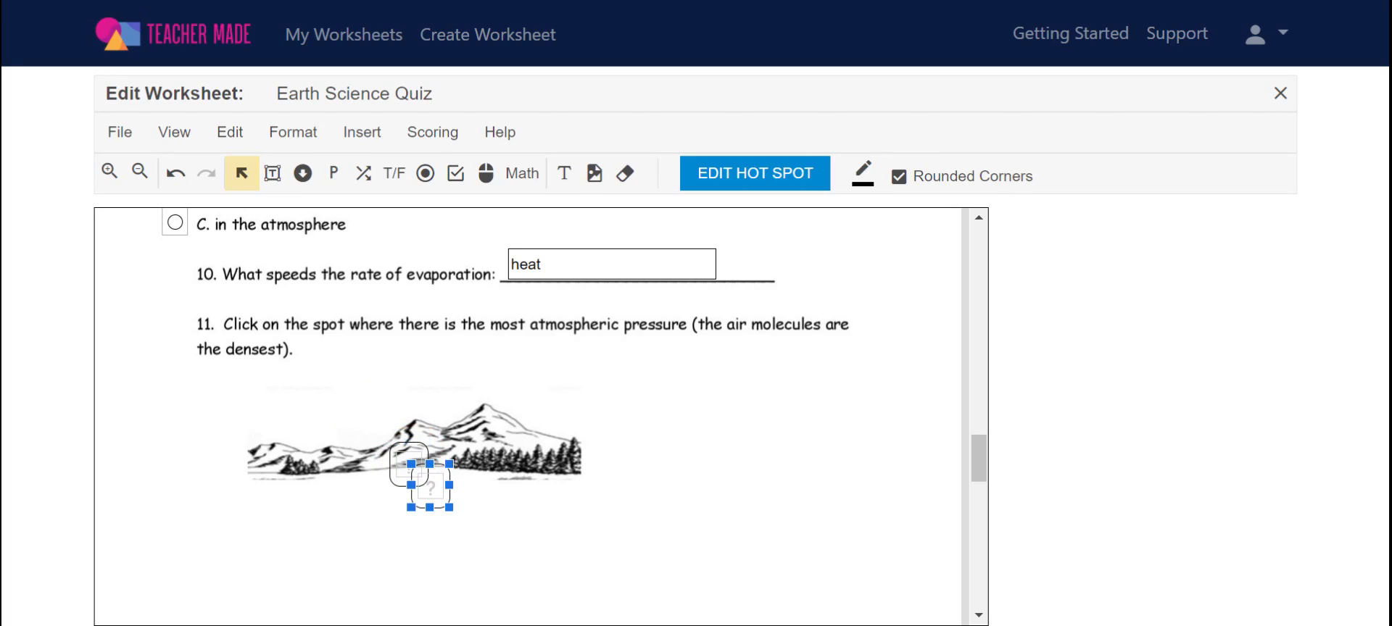
pyautogui.hotkey('ctrl', 'v')
pyautogui.moveTo(450, 508); pyautogui.dragTo(485, 388)
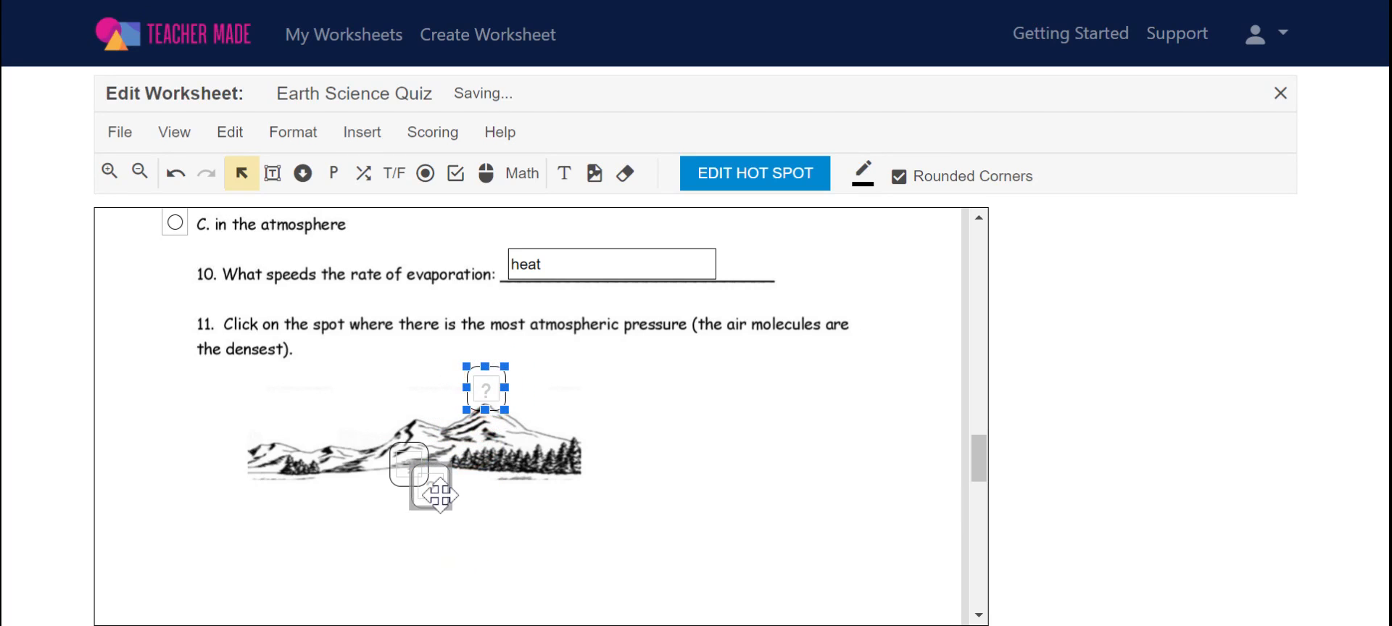
pyautogui.moveTo(439, 496); pyautogui.dragTo(317, 432)
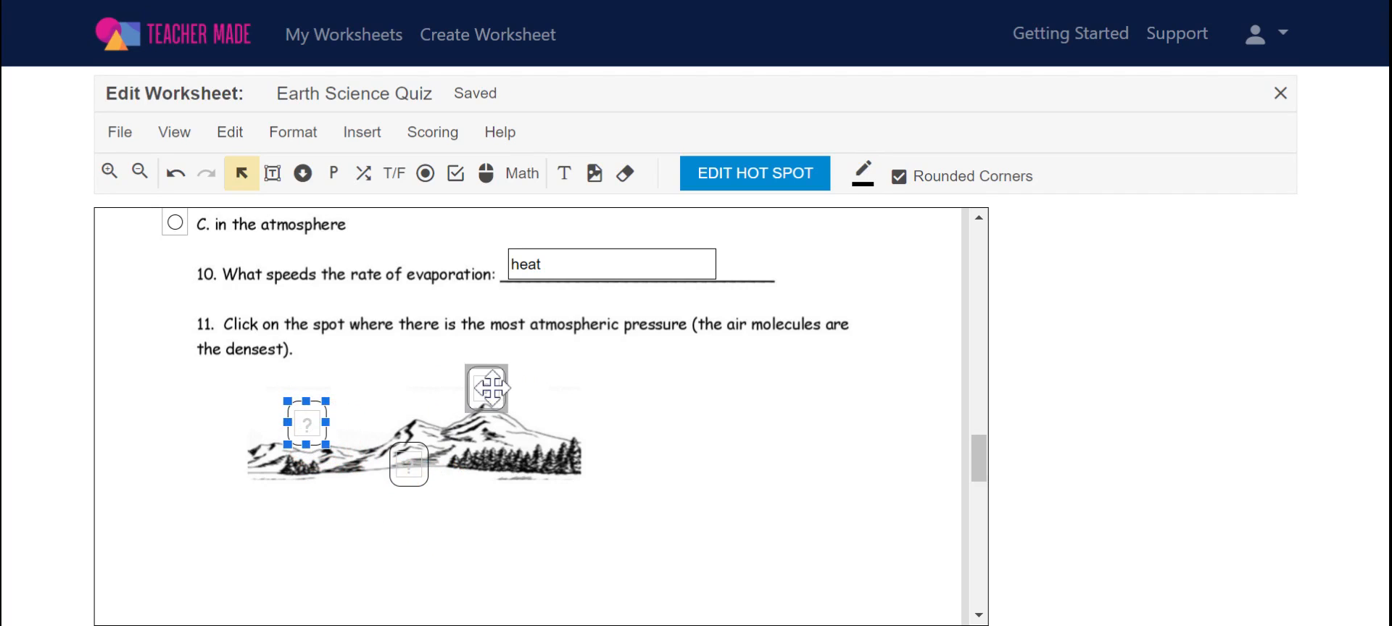
# Set the hot spot at the foot of the mountains to score when the student clicks it
pyautogui.click(410, 464)
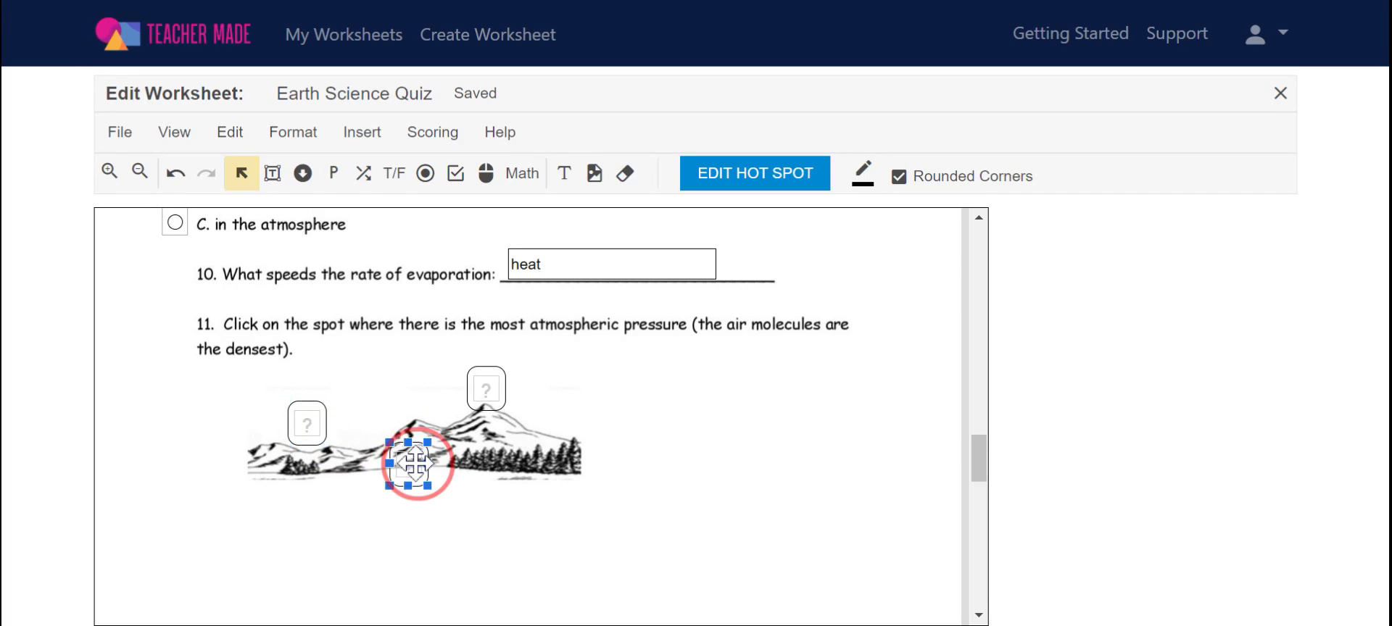
pyautogui.click(754, 181)
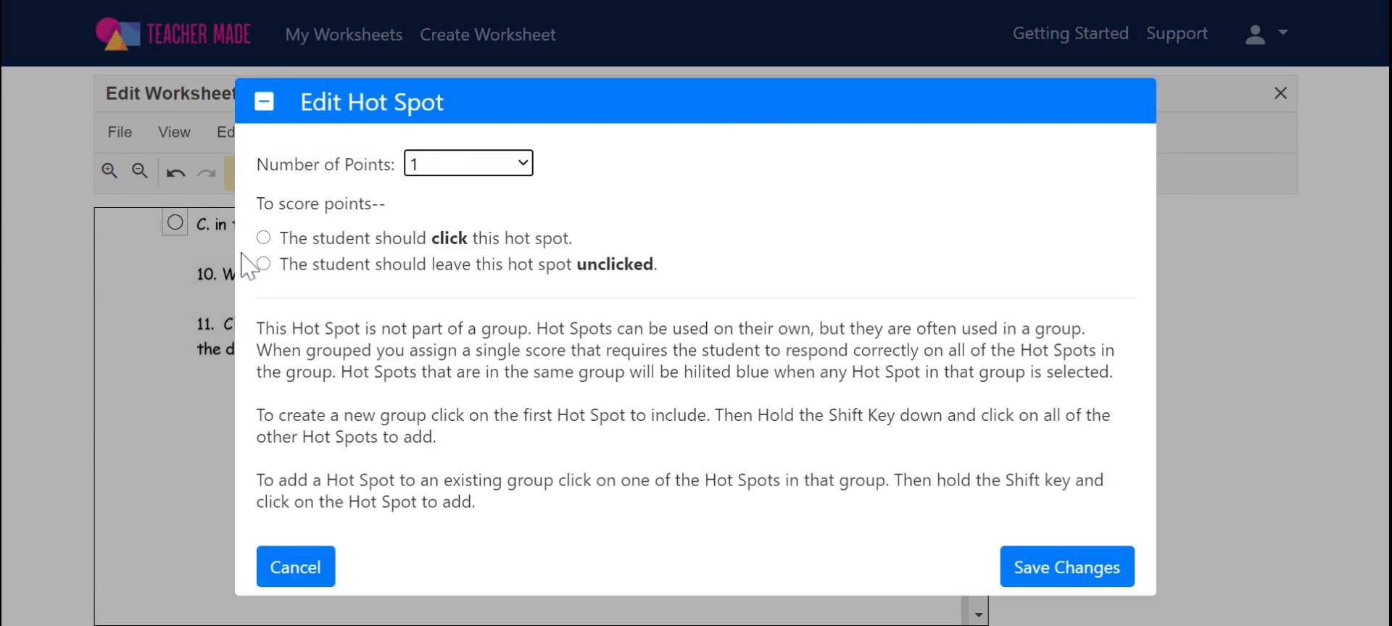
pyautogui.click(263, 238)
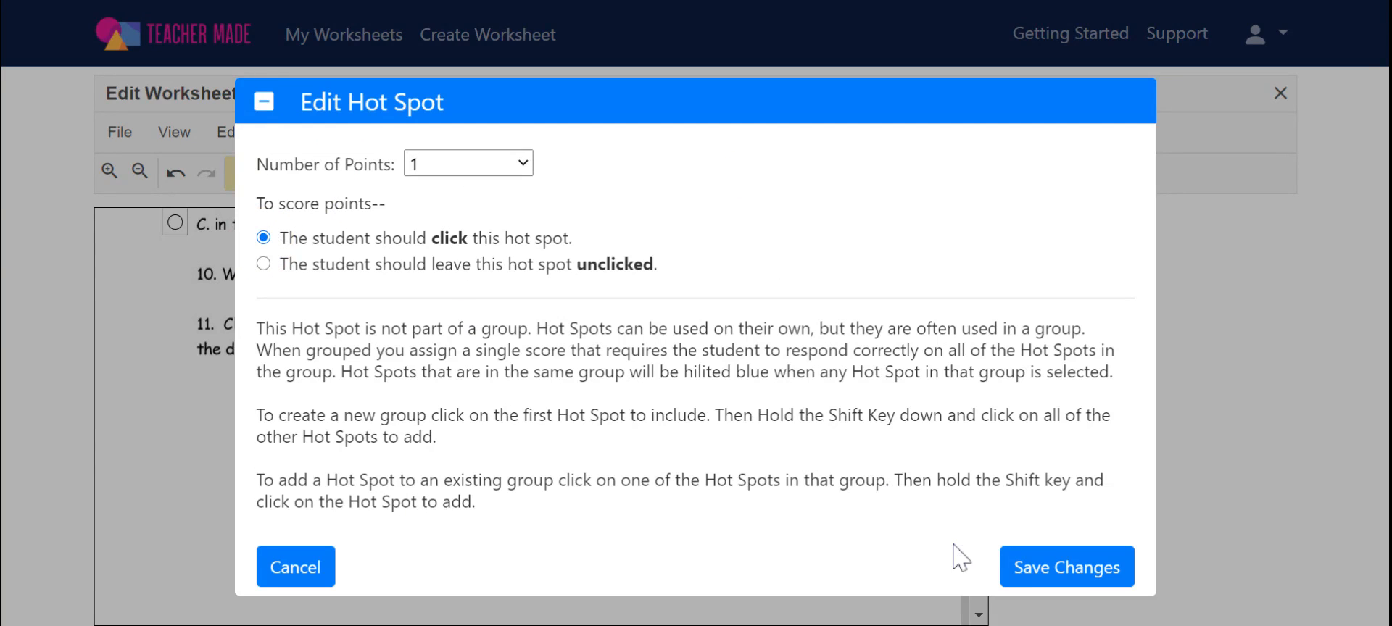
pyautogui.click(1025, 573)
# Set the hot spot above the tallest peak to score when the student leaves it unclicked
pyautogui.click(485, 385)
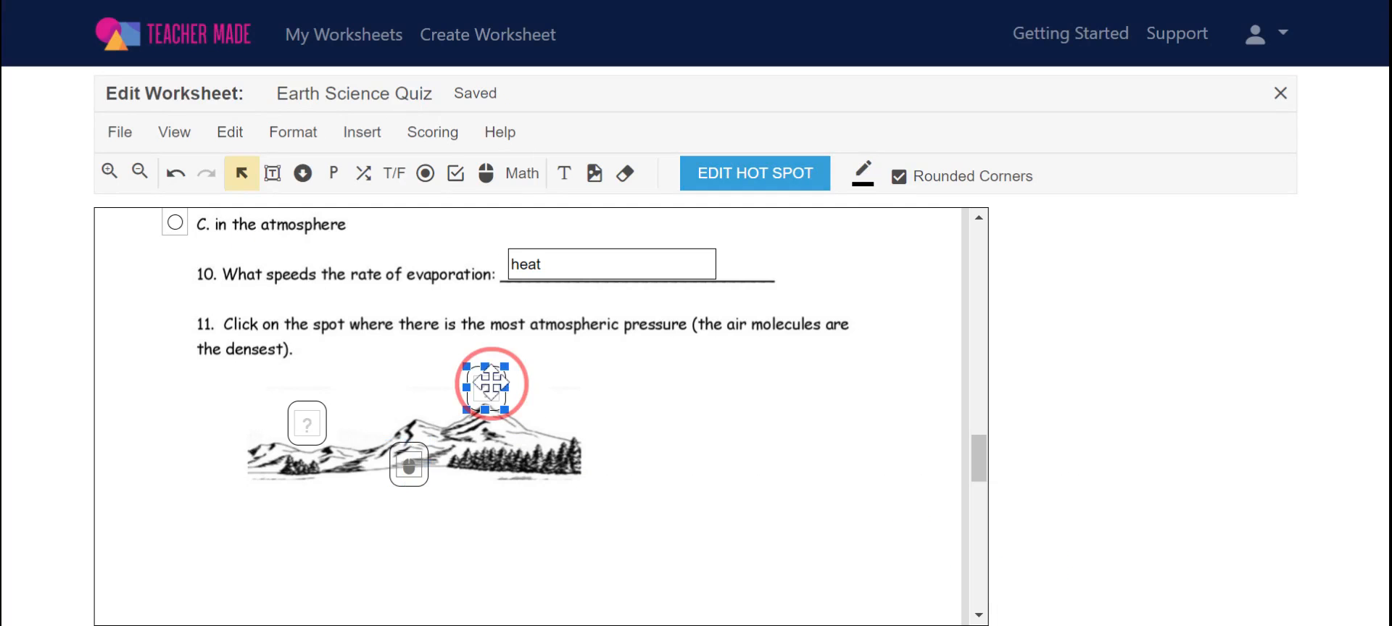
pyautogui.click(789, 190)
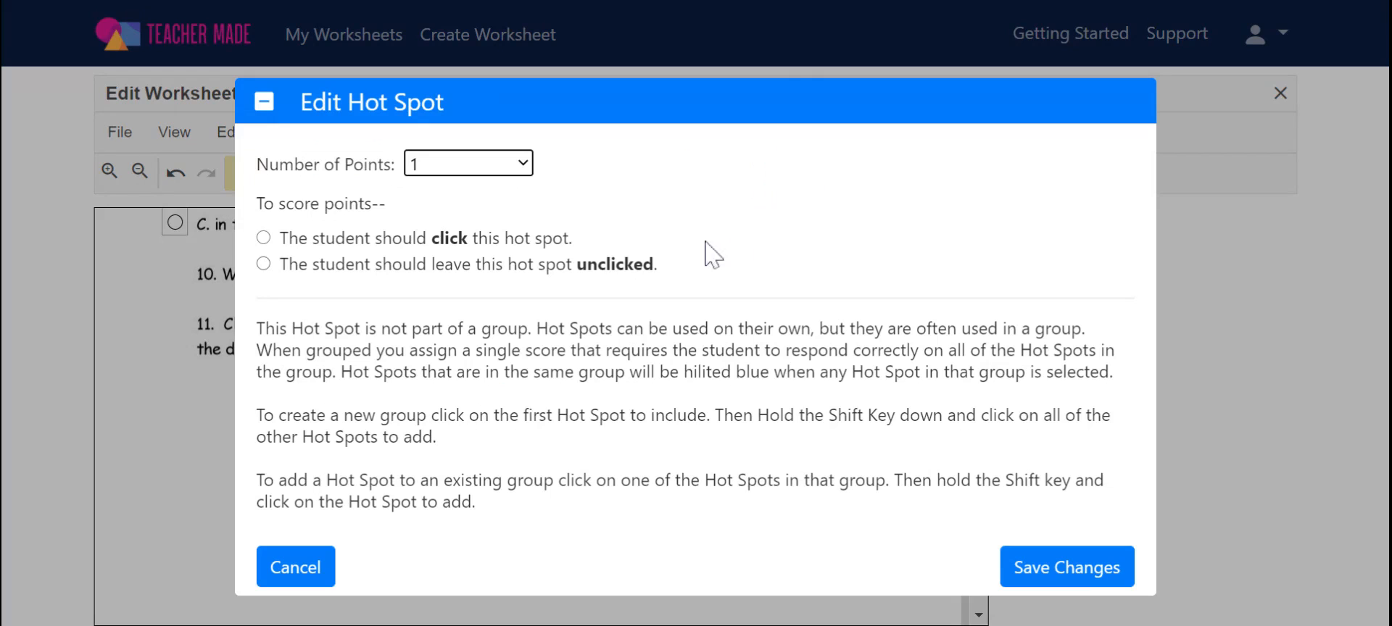
pyautogui.click(263, 264)
pyautogui.click(1109, 571)
# Set the hot spot above the low hills to score when the student leaves it unclicked
pyautogui.click(289, 433)
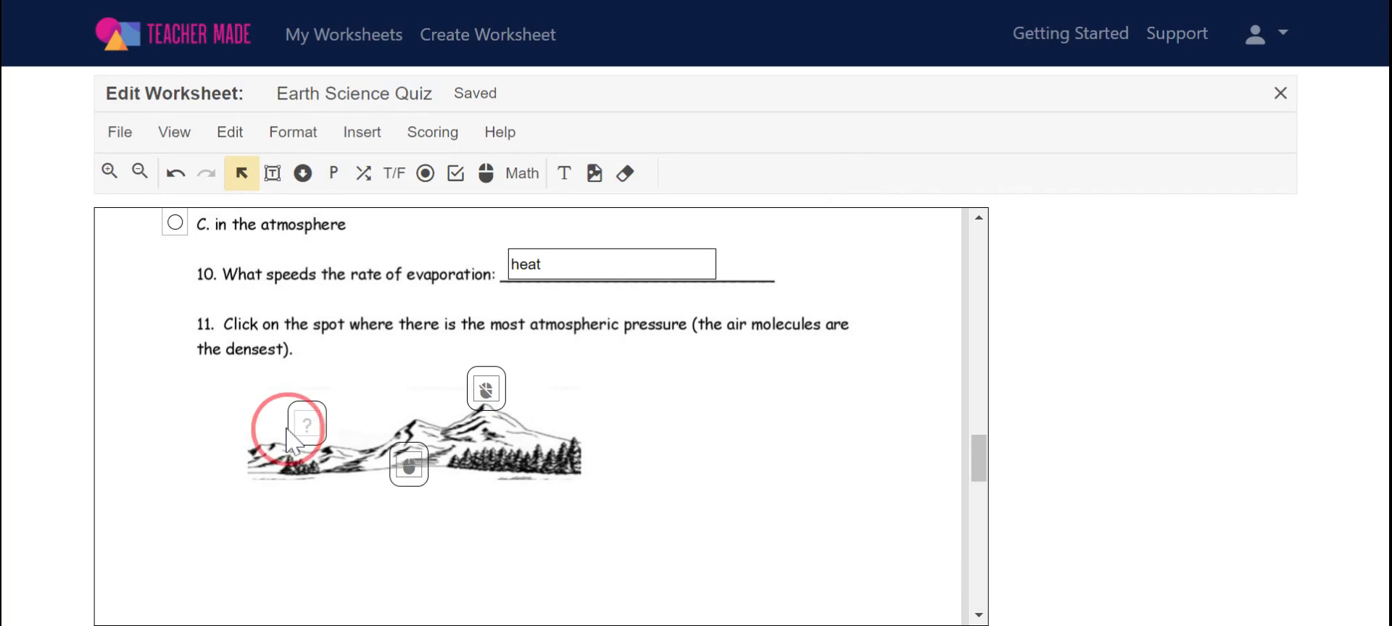
pyautogui.click(306, 424)
pyautogui.click(779, 184)
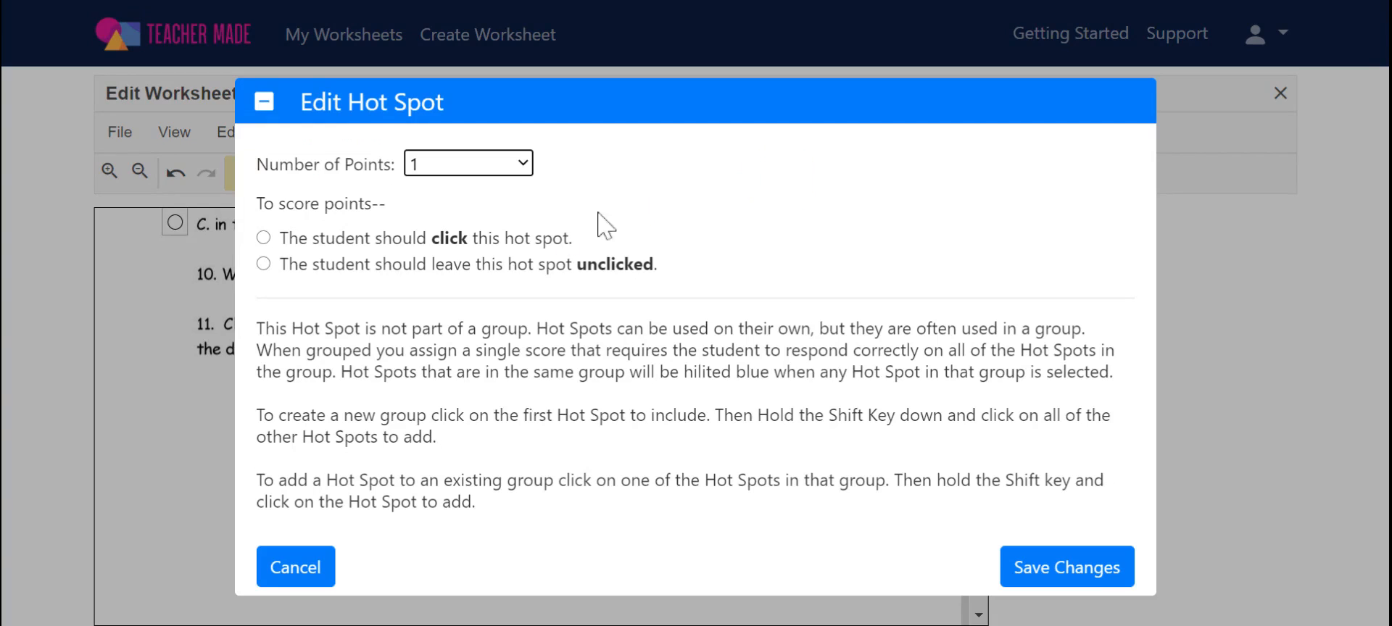
pyautogui.click(263, 264)
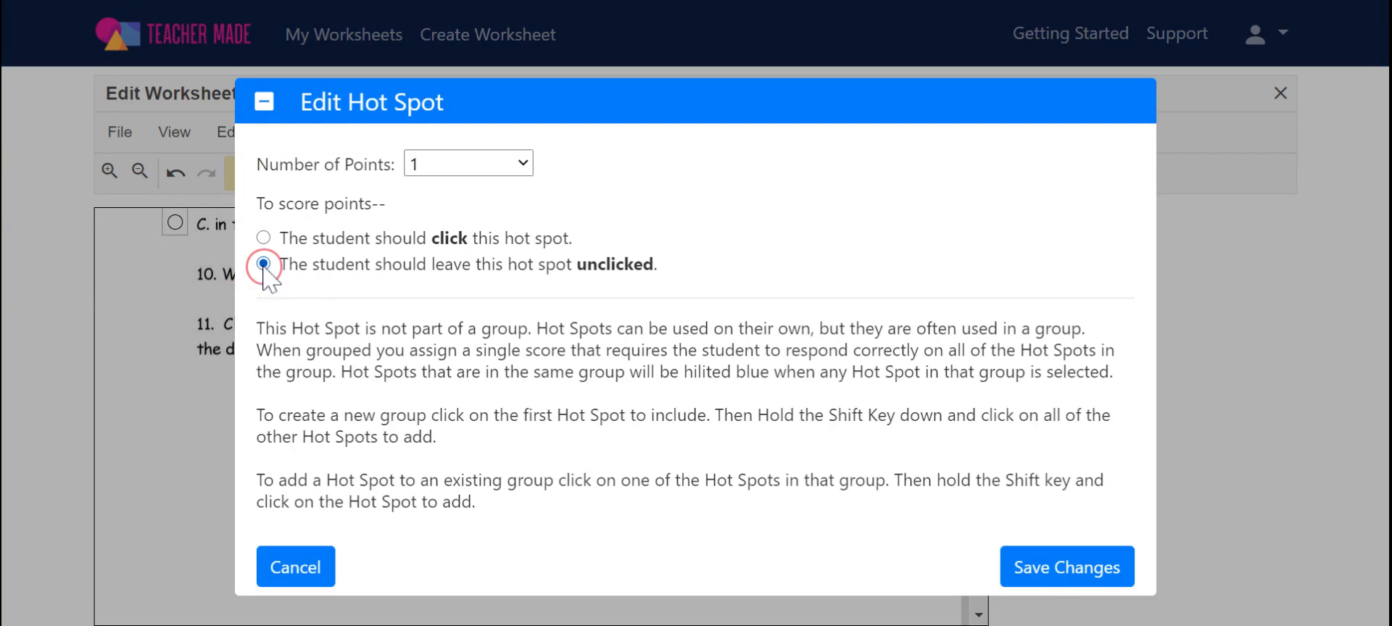
pyautogui.click(1050, 568)
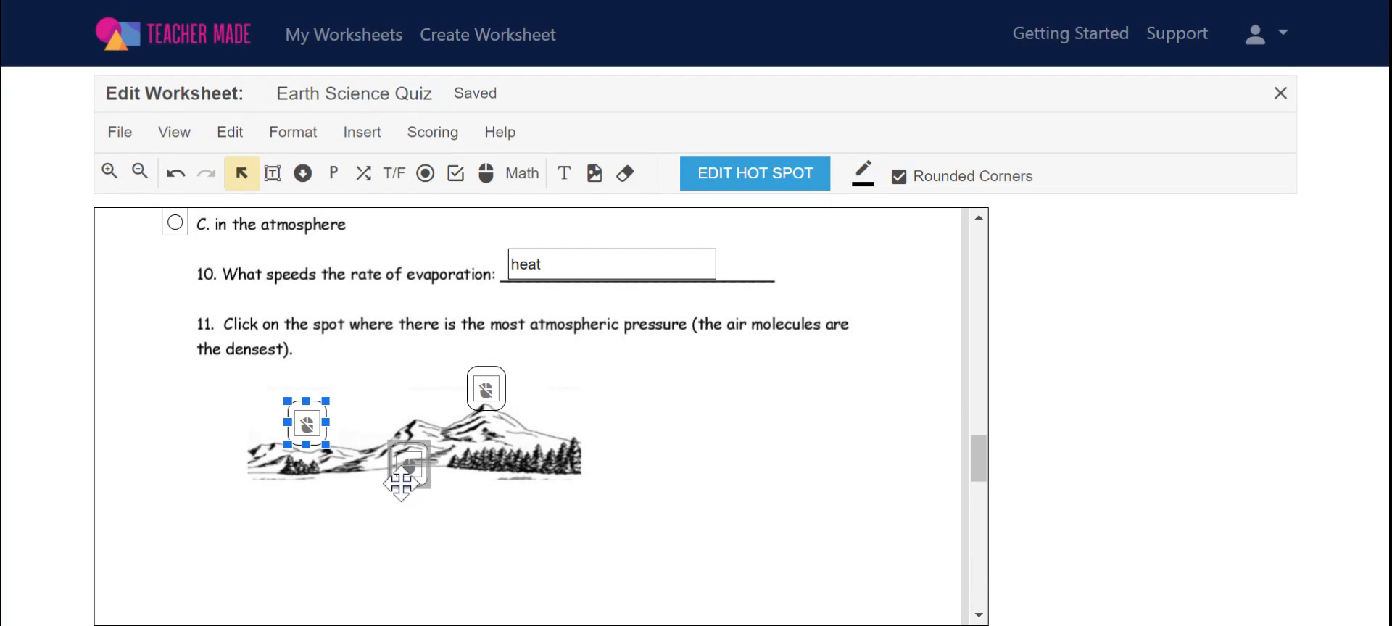
pyautogui.click(265, 382)
pyautogui.click(310, 446)
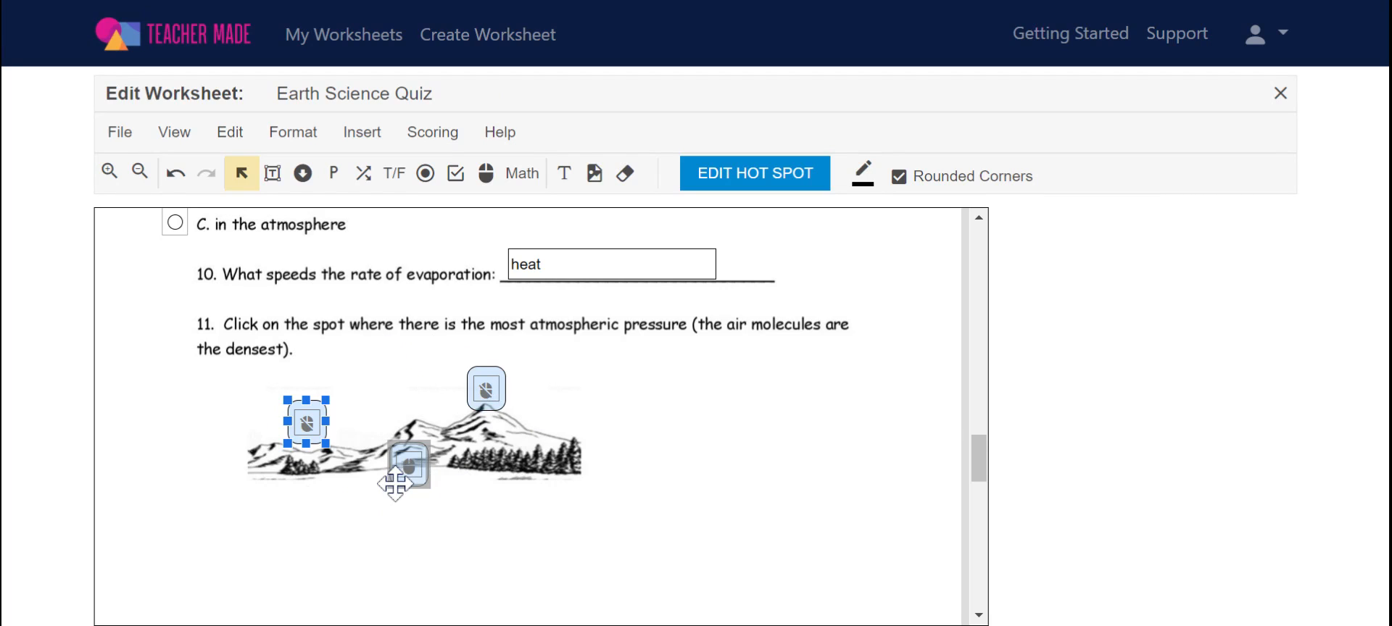
# Insert a True / False field over question 12's printed choices and mark TRUE as its correct answer
pyautogui.scroll(-6, 591, 485)
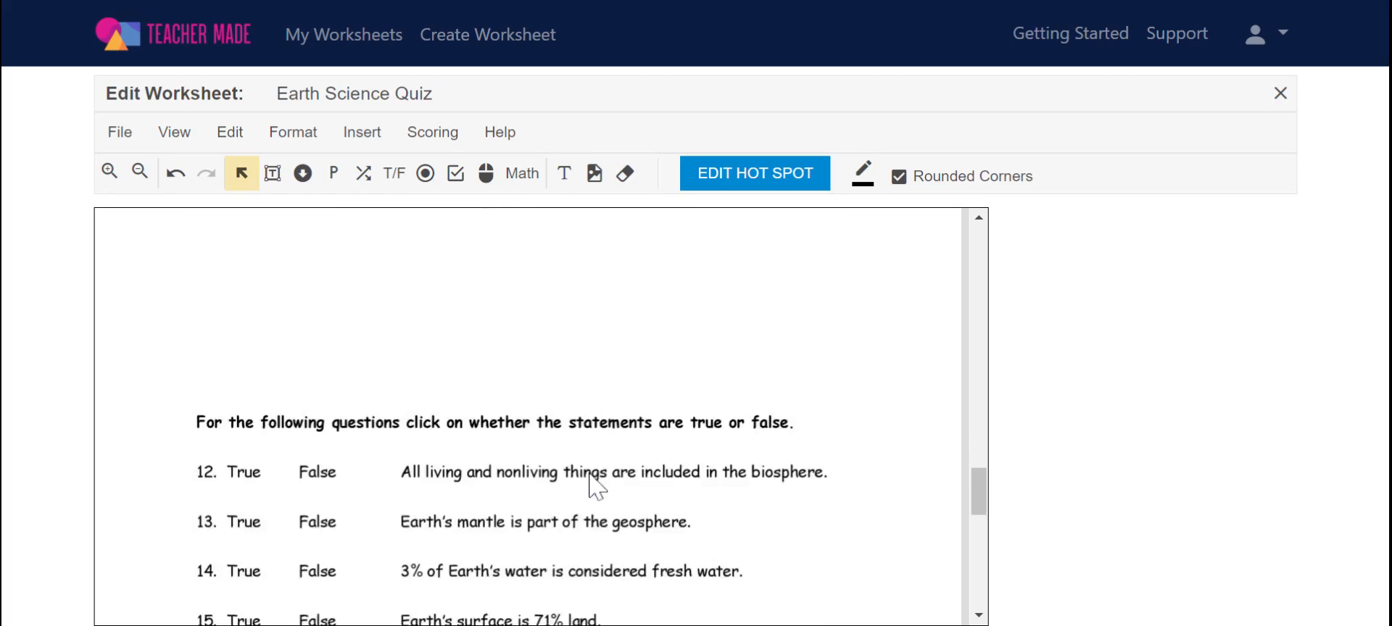
pyautogui.scroll(-3, 590, 485)
pyautogui.scroll(2, 590, 485)
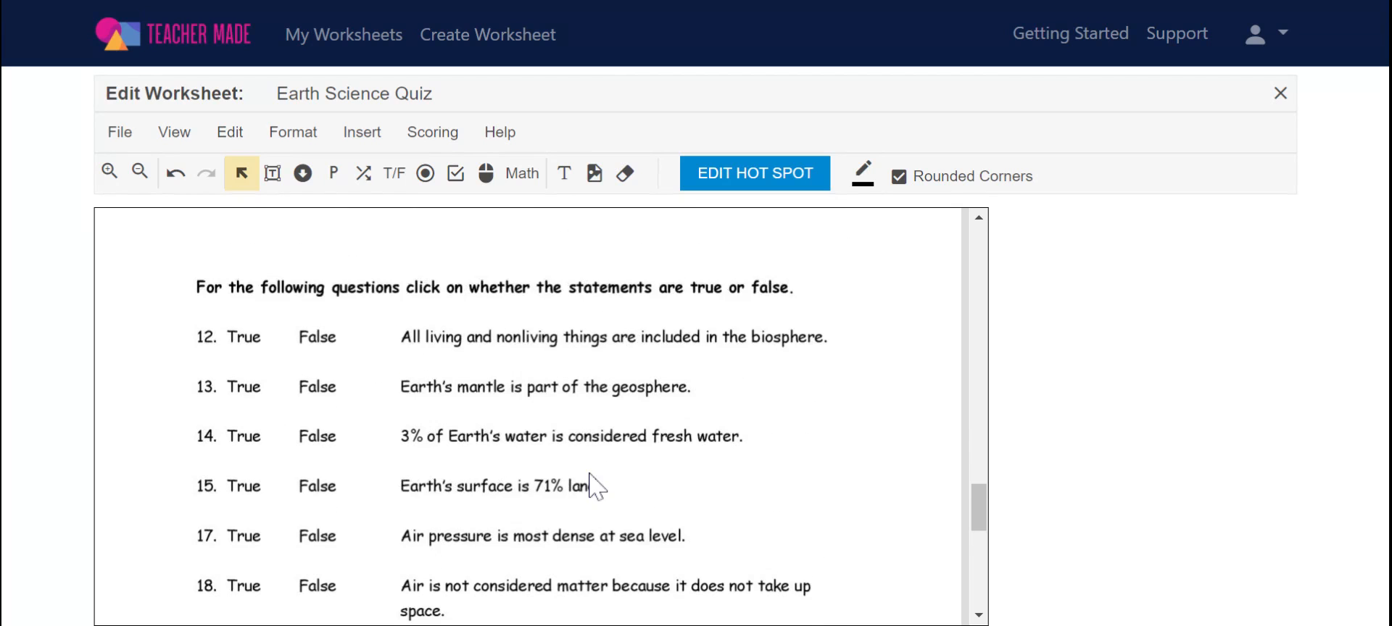
pyautogui.click(363, 134)
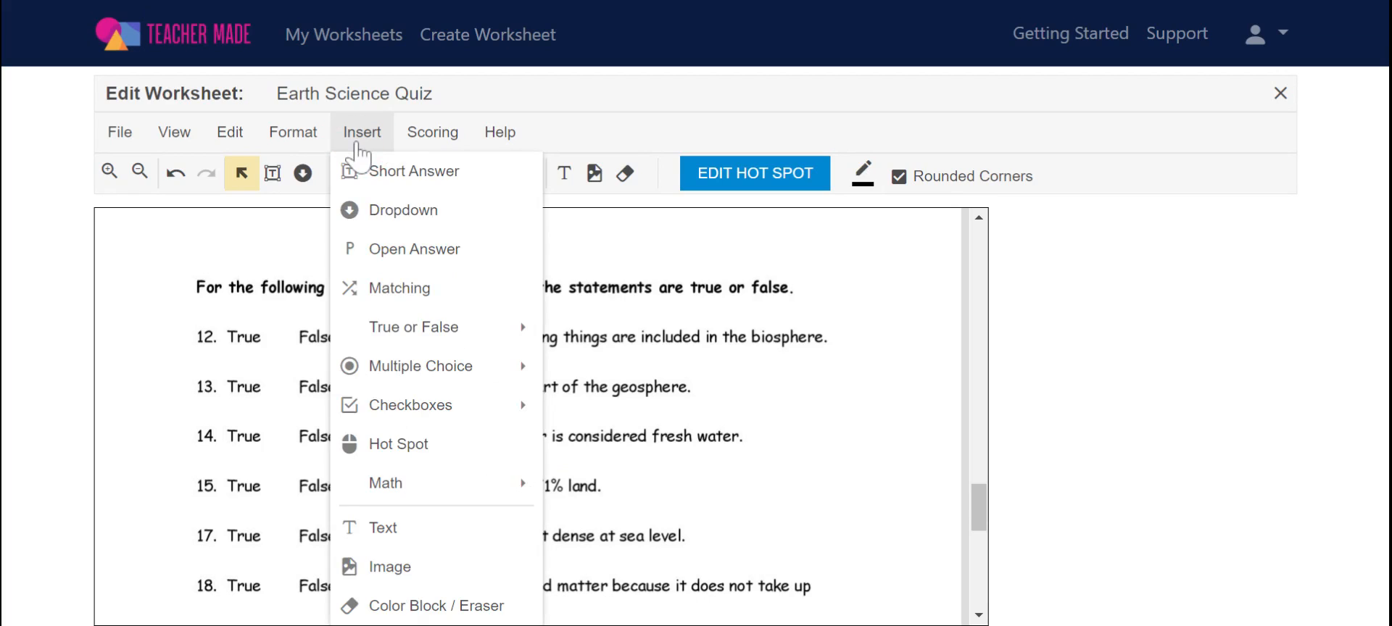
pyautogui.moveTo(409, 346)
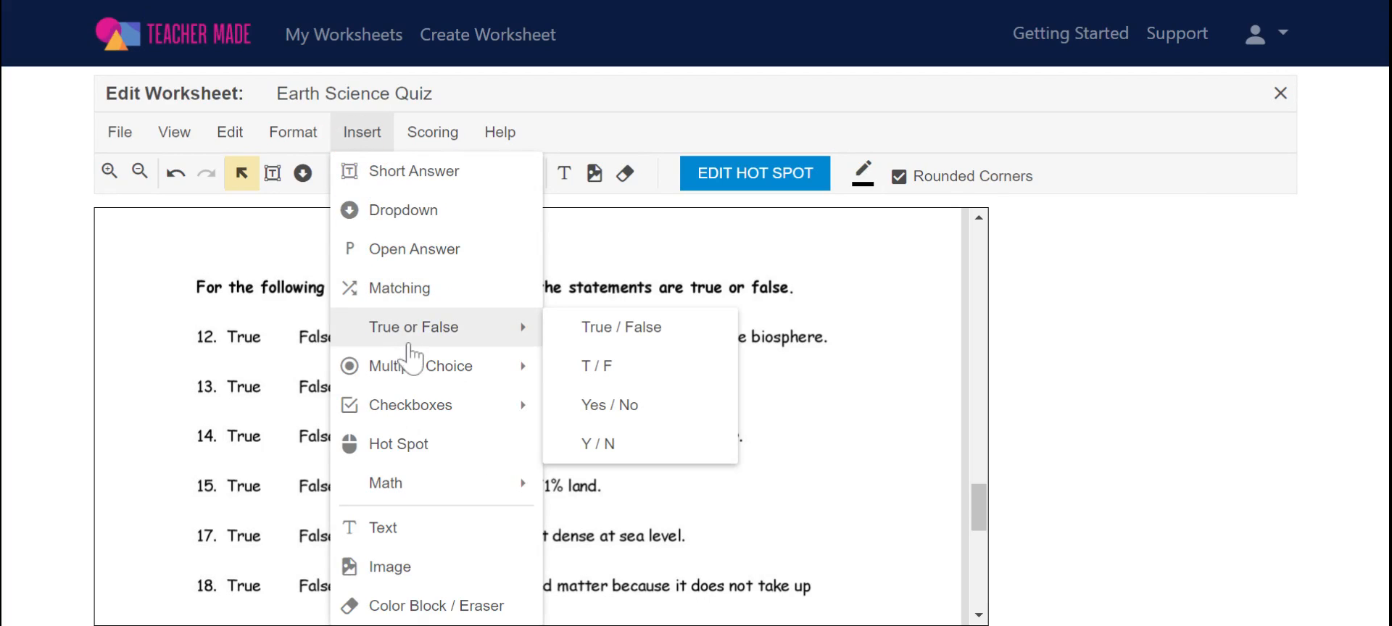
pyautogui.click(577, 332)
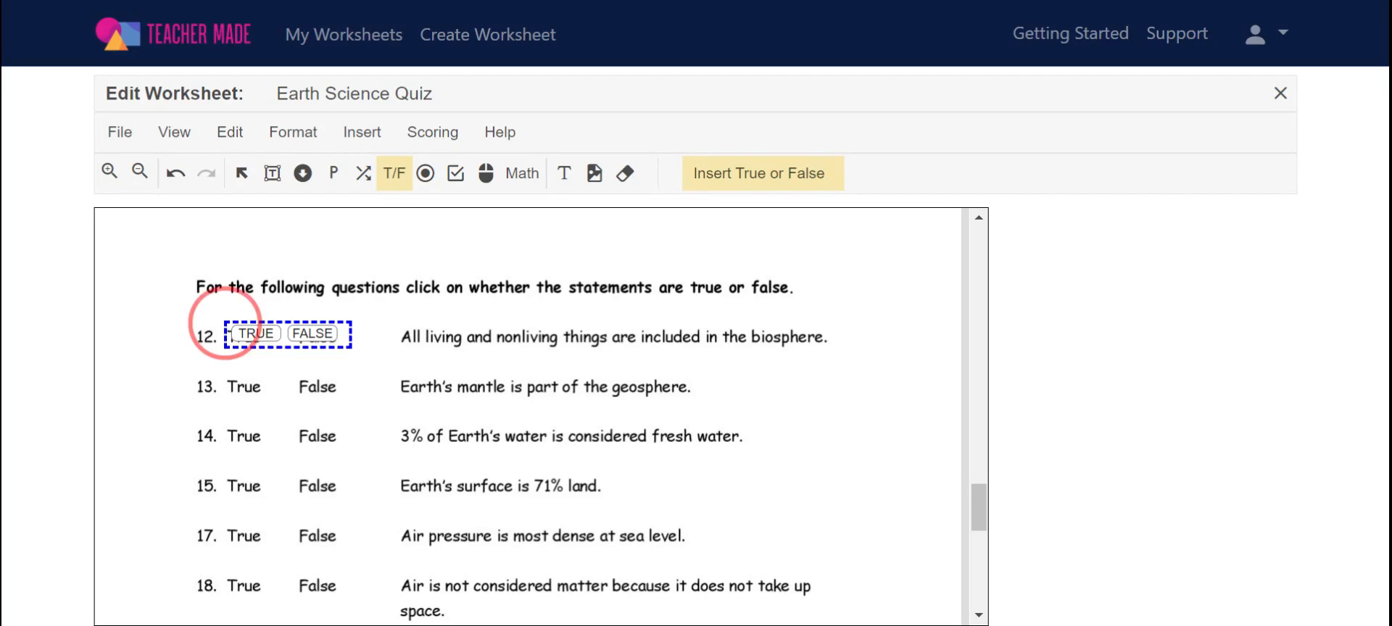
pyautogui.click(225, 331)
pyautogui.moveTo(223, 345); pyautogui.dragTo(280, 339)
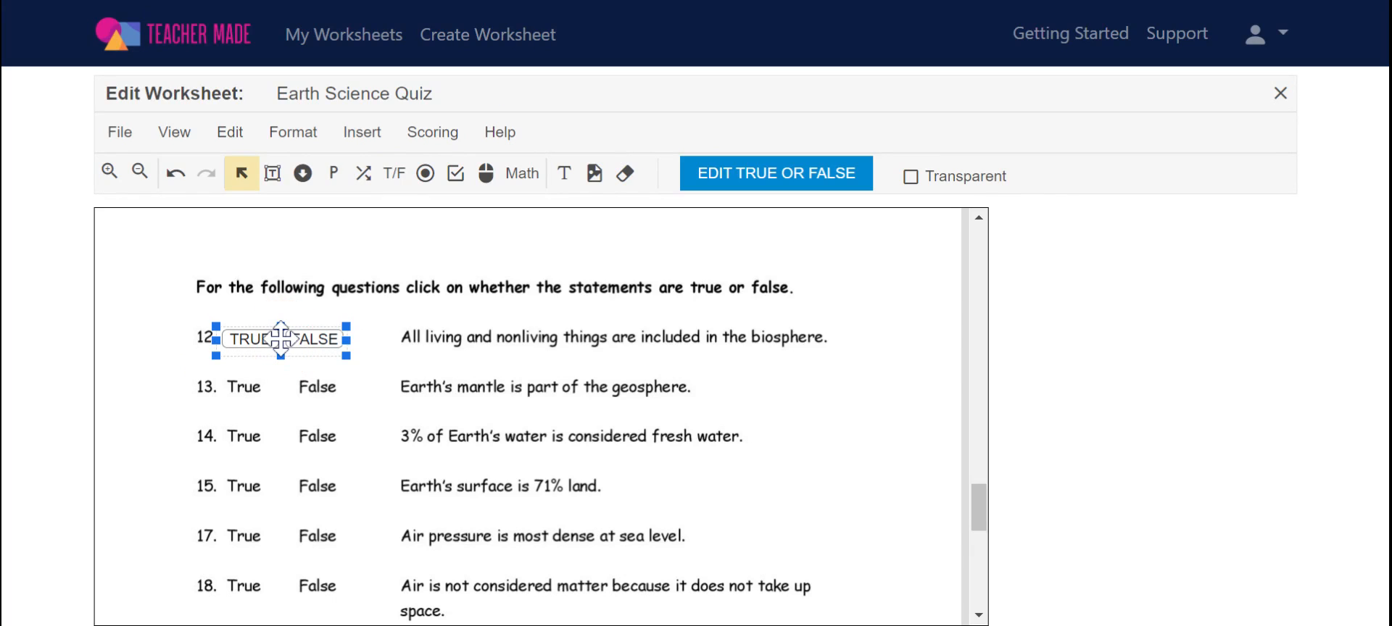
pyautogui.click(270, 345)
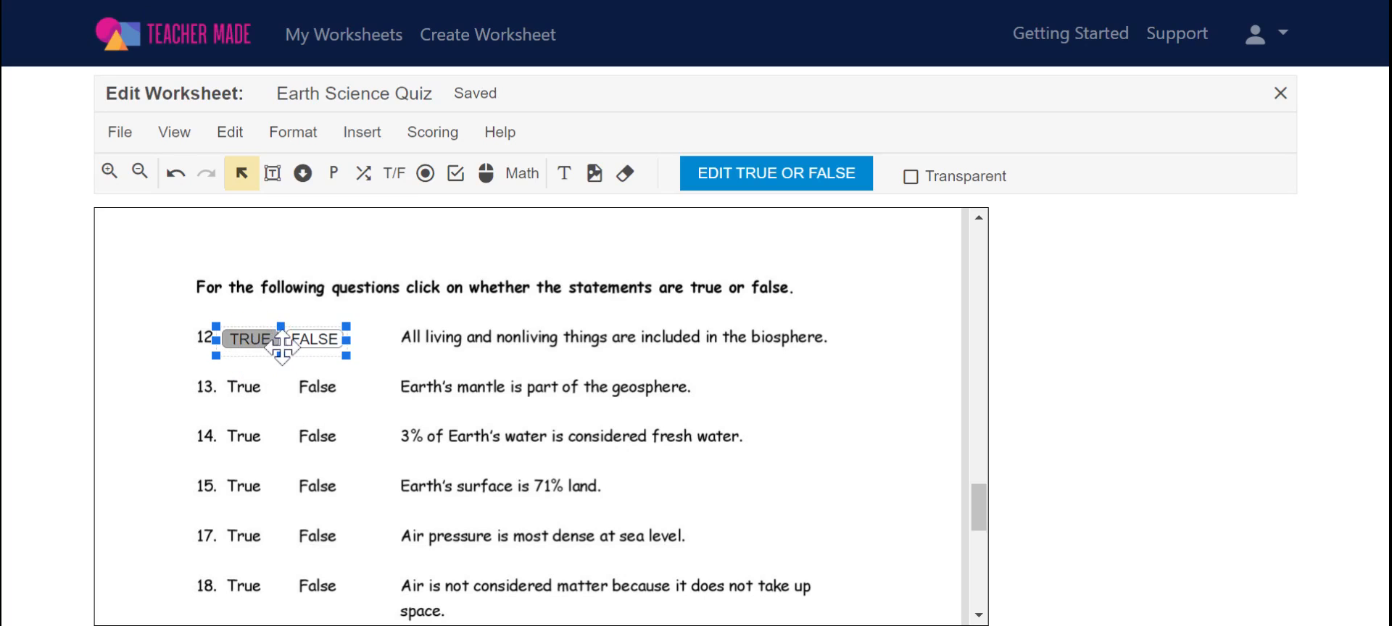
# Duplicate question 12's true or false field and place copies over the choices of questions 13, 14, 15, 17 and 18
pyautogui.moveTo(282, 347); pyautogui.dragTo(411, 477)
pyautogui.scroll(-2, 403, 408)
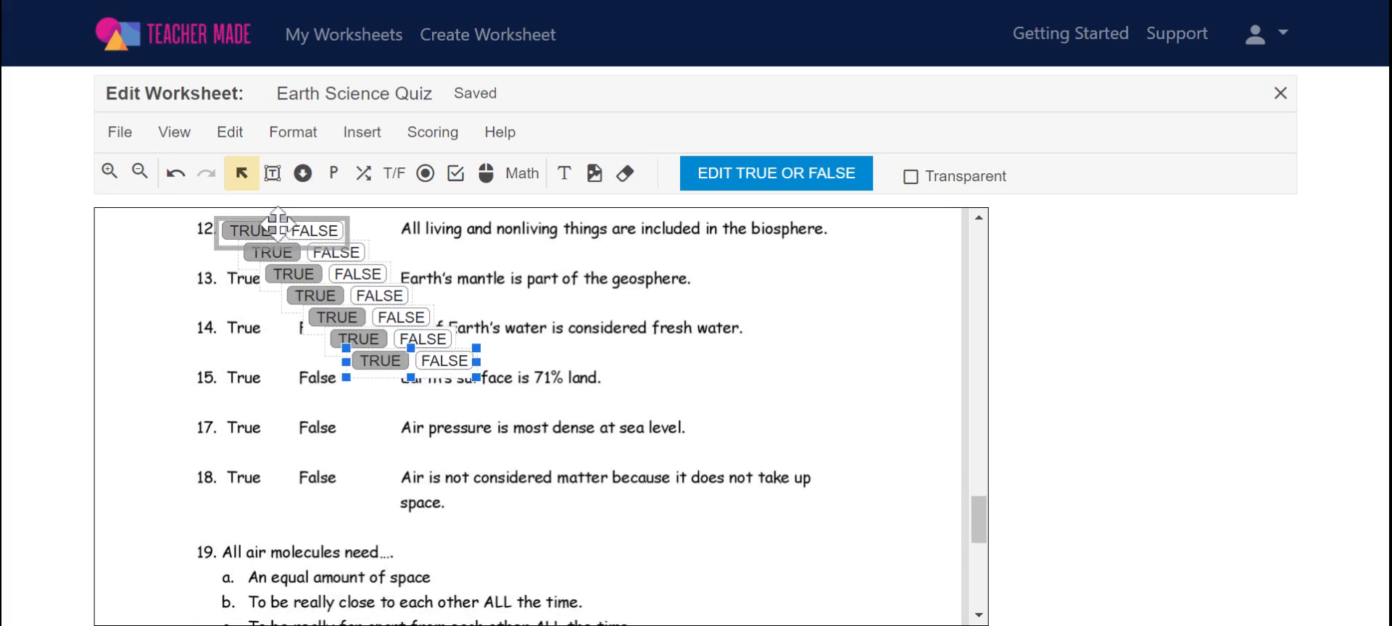
pyautogui.moveTo(413, 362); pyautogui.dragTo(285, 478)
pyautogui.moveTo(385, 340); pyautogui.dragTo(276, 432)
pyautogui.moveTo(348, 319); pyautogui.dragTo(269, 384)
pyautogui.moveTo(320, 296); pyautogui.dragTo(273, 324)
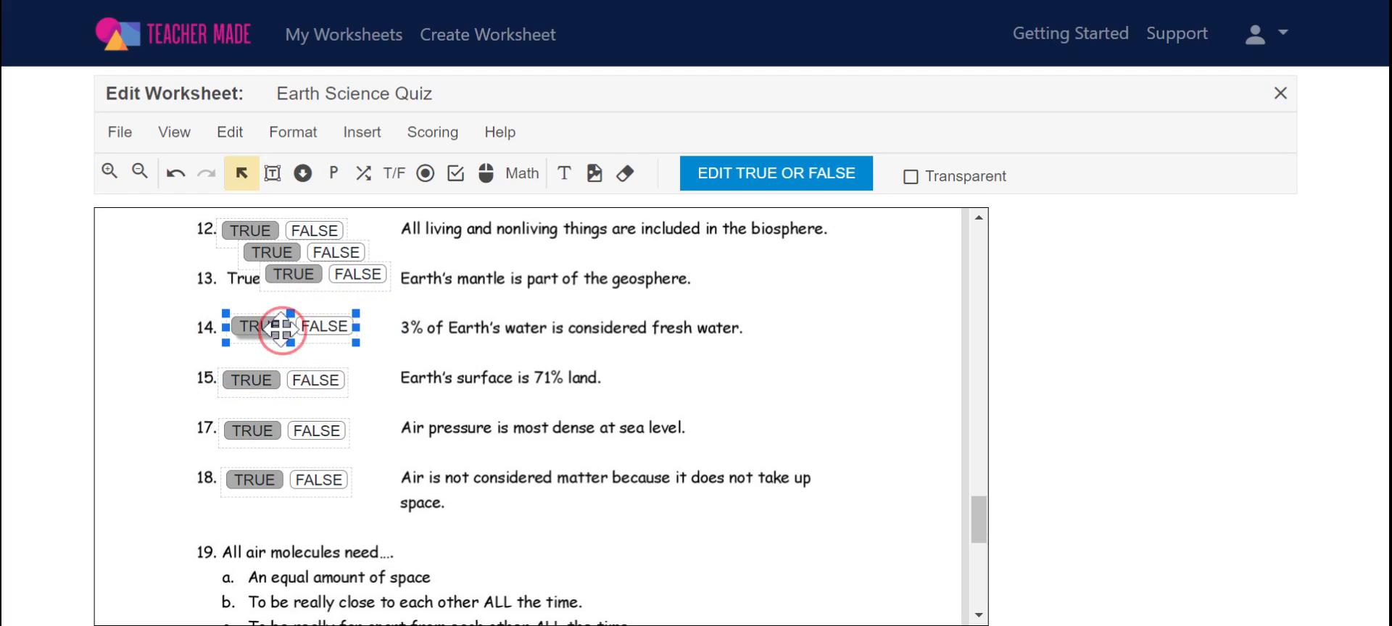
pyautogui.moveTo(311, 275); pyautogui.dragTo(271, 278)
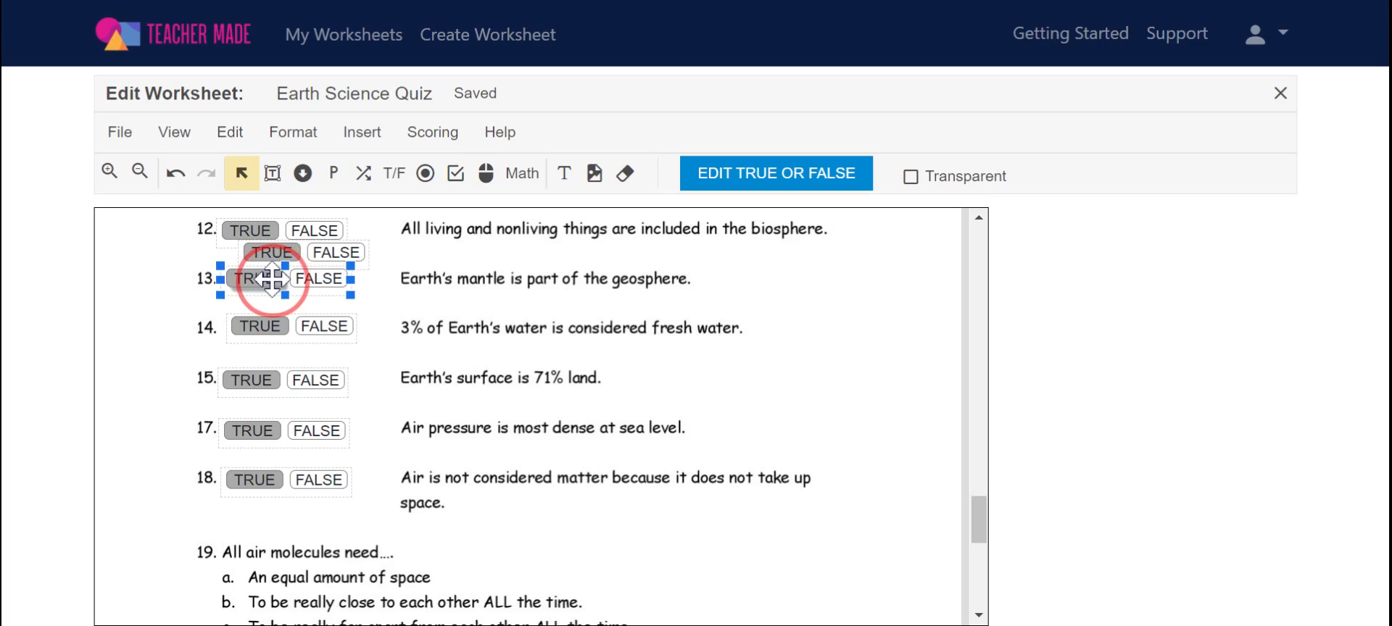
# Delete the spare true or false field between questions 12 and 13, and line up question 14's field with the others
pyautogui.click(302, 253)
pyautogui.press('Delete')
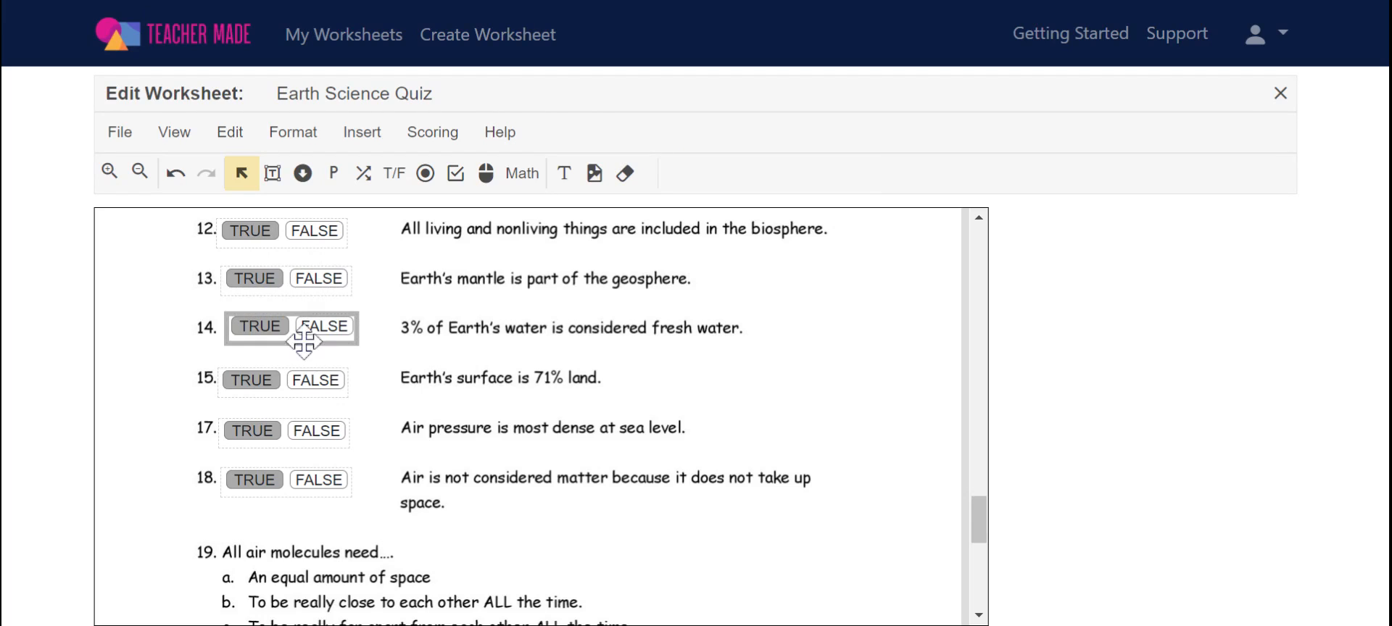
pyautogui.moveTo(306, 332); pyautogui.dragTo(299, 335)
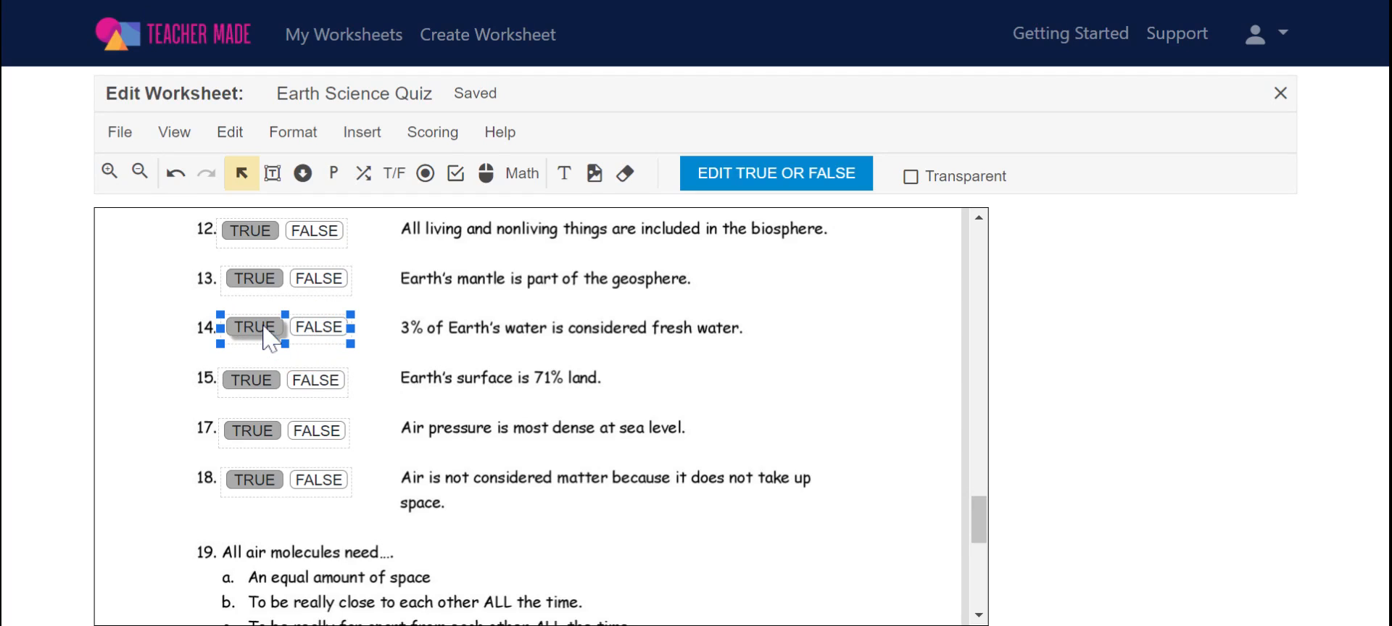
# Mark FALSE as the correct answer for questions 15 and 18, and line up question 15's field with the others
pyautogui.click(317, 383)
pyautogui.click(317, 382)
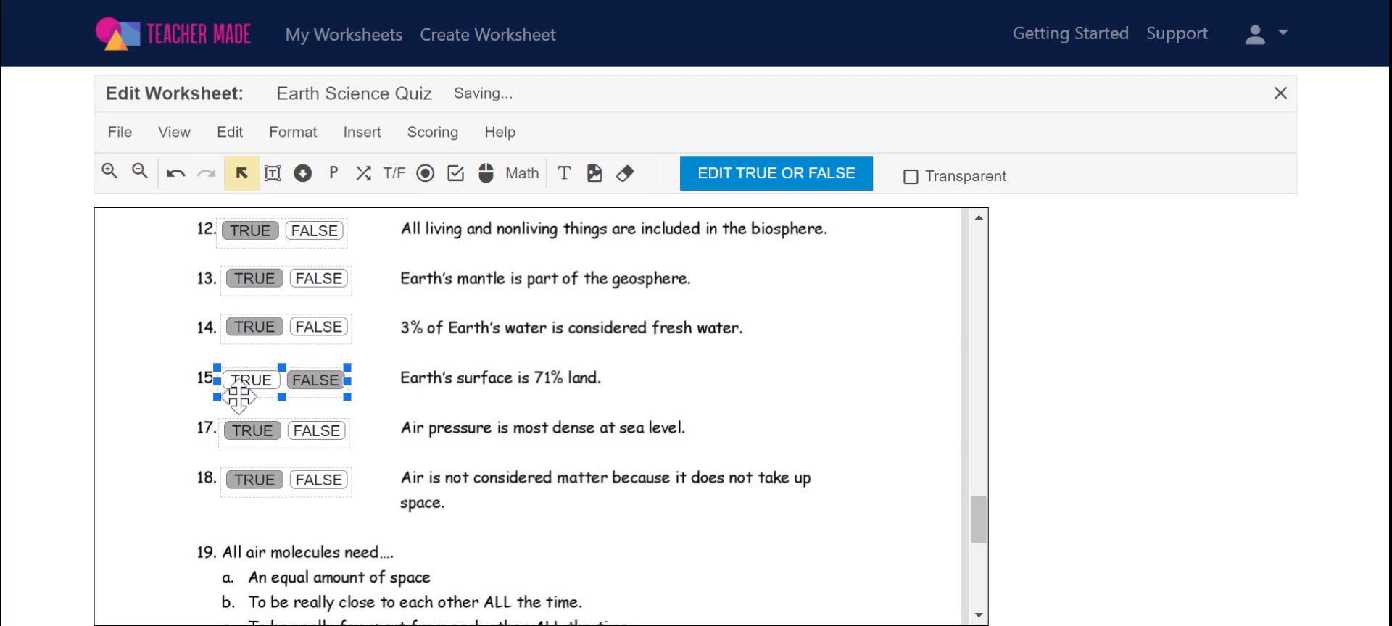
pyautogui.click(263, 384)
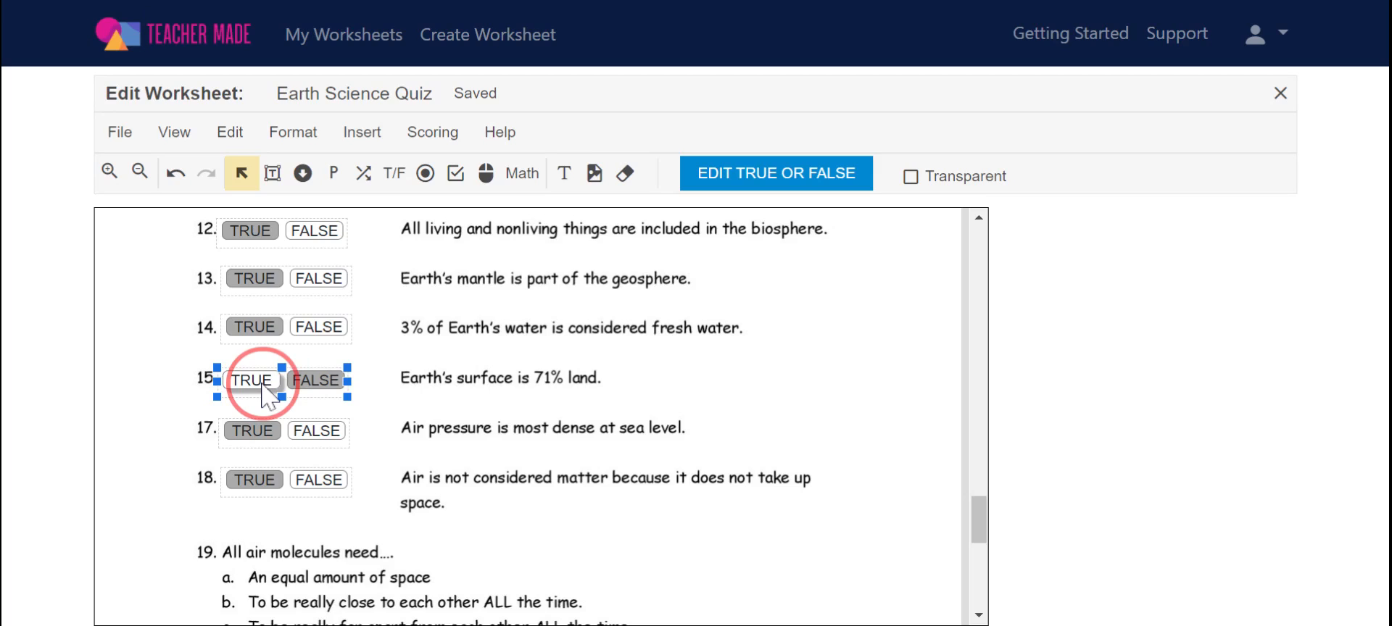
pyautogui.click(307, 380)
pyautogui.click(283, 385)
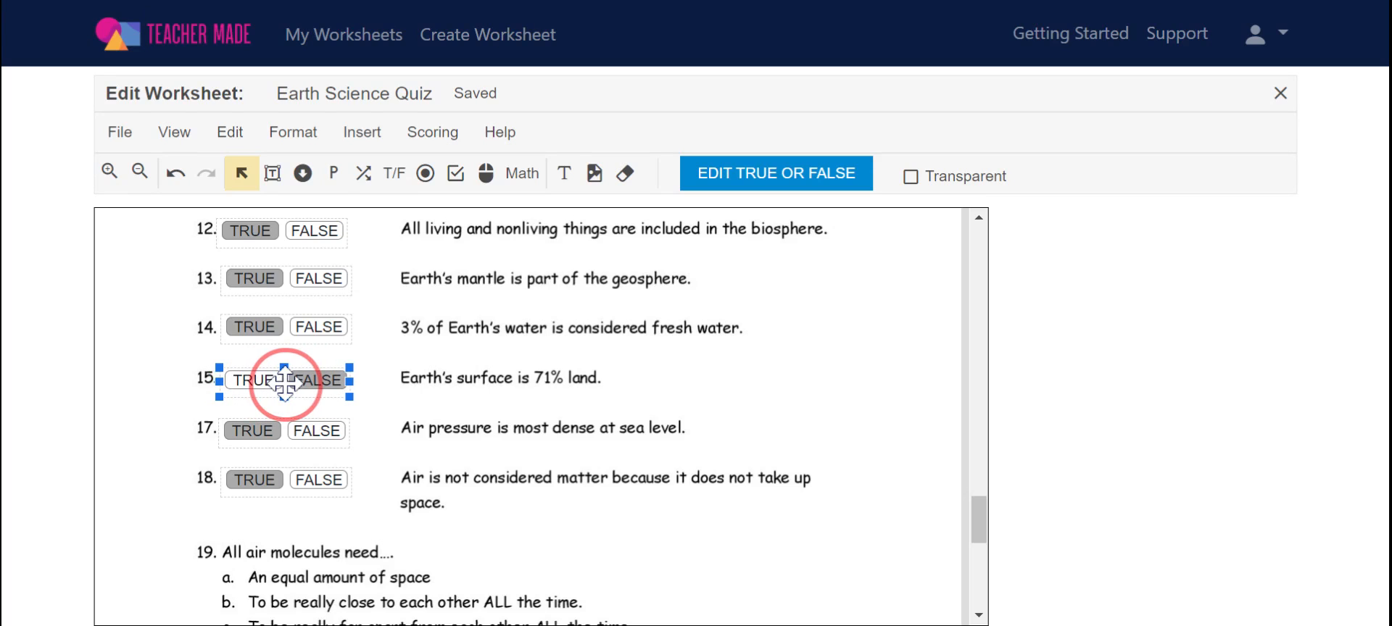
pyautogui.moveTo(282, 383); pyautogui.dragTo(287, 381)
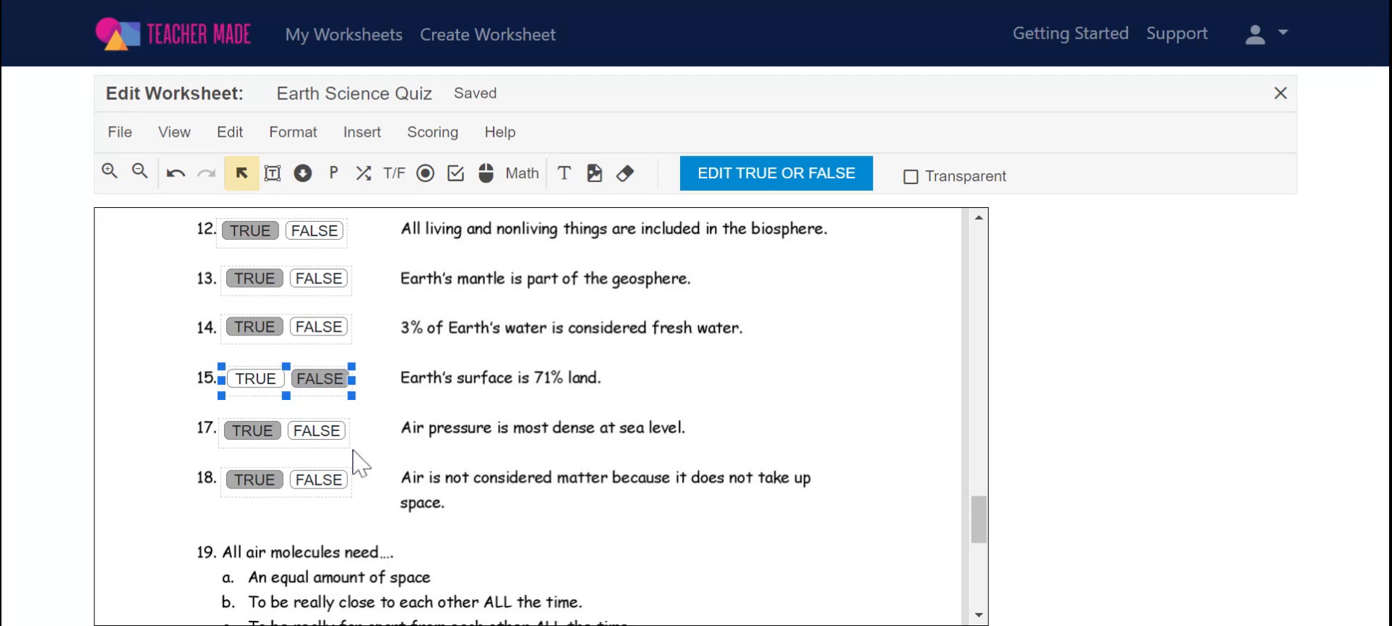
pyautogui.click(317, 483)
pyautogui.click(324, 485)
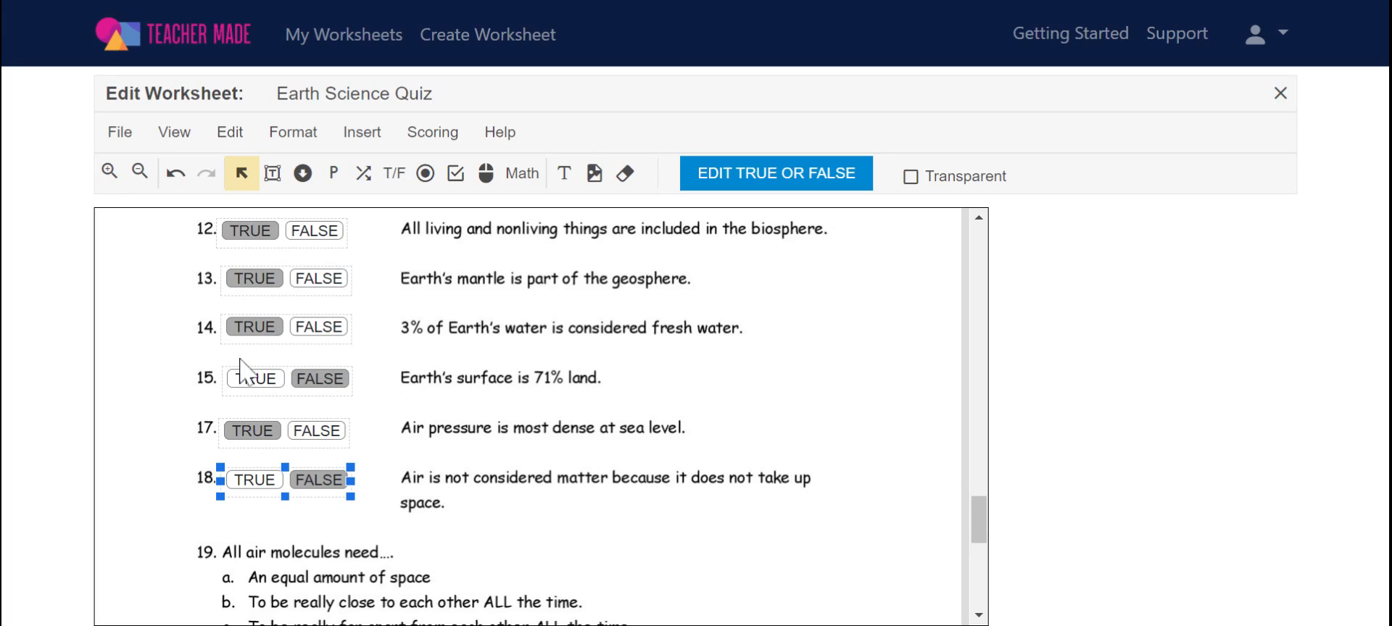
# Insert a 3-choice multiple choice field beside question 19's options, stretch it to fit, and mark answer a as correct
pyautogui.scroll(-3, 449, 454)
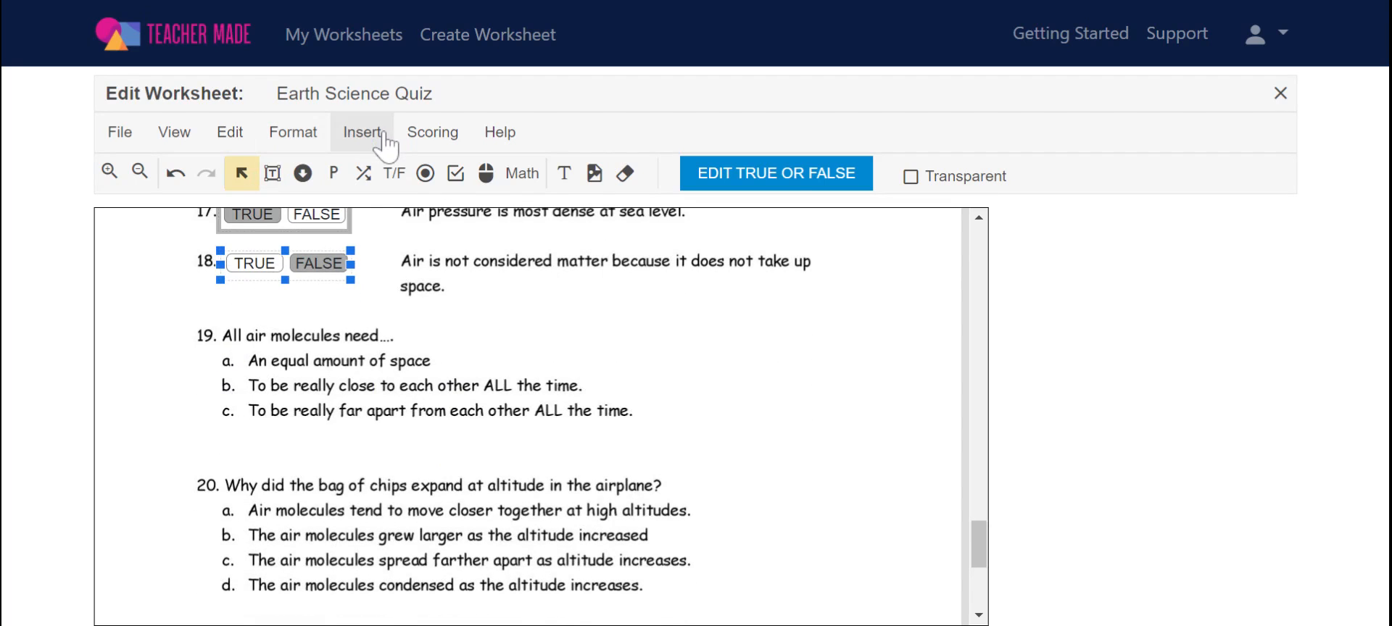
pyautogui.click(384, 137)
pyautogui.moveTo(363, 132)
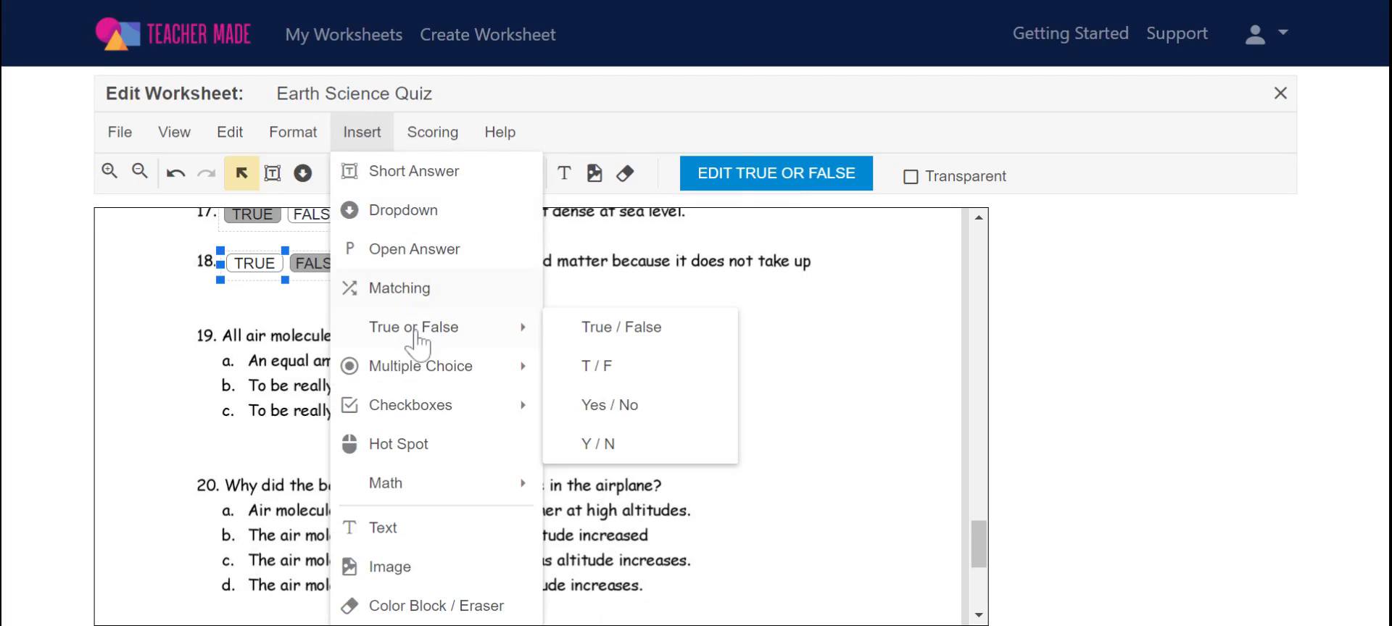
pyautogui.moveTo(444, 382)
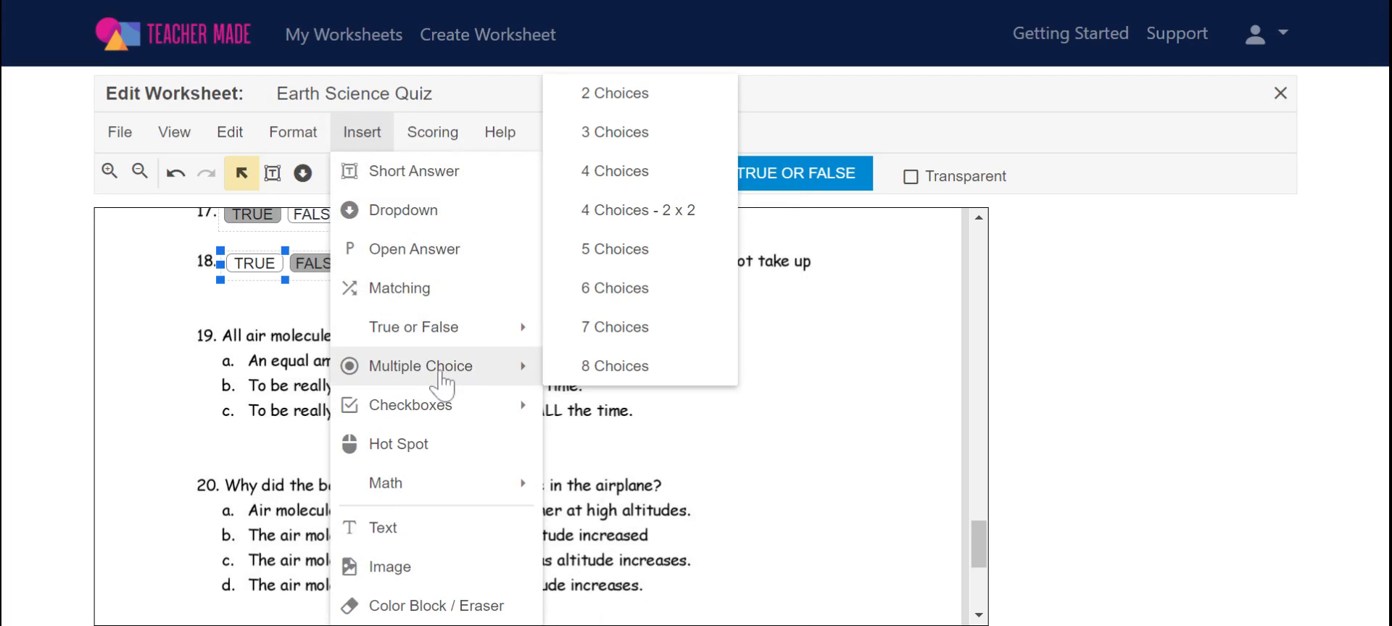
pyautogui.click(638, 136)
pyautogui.click(197, 360)
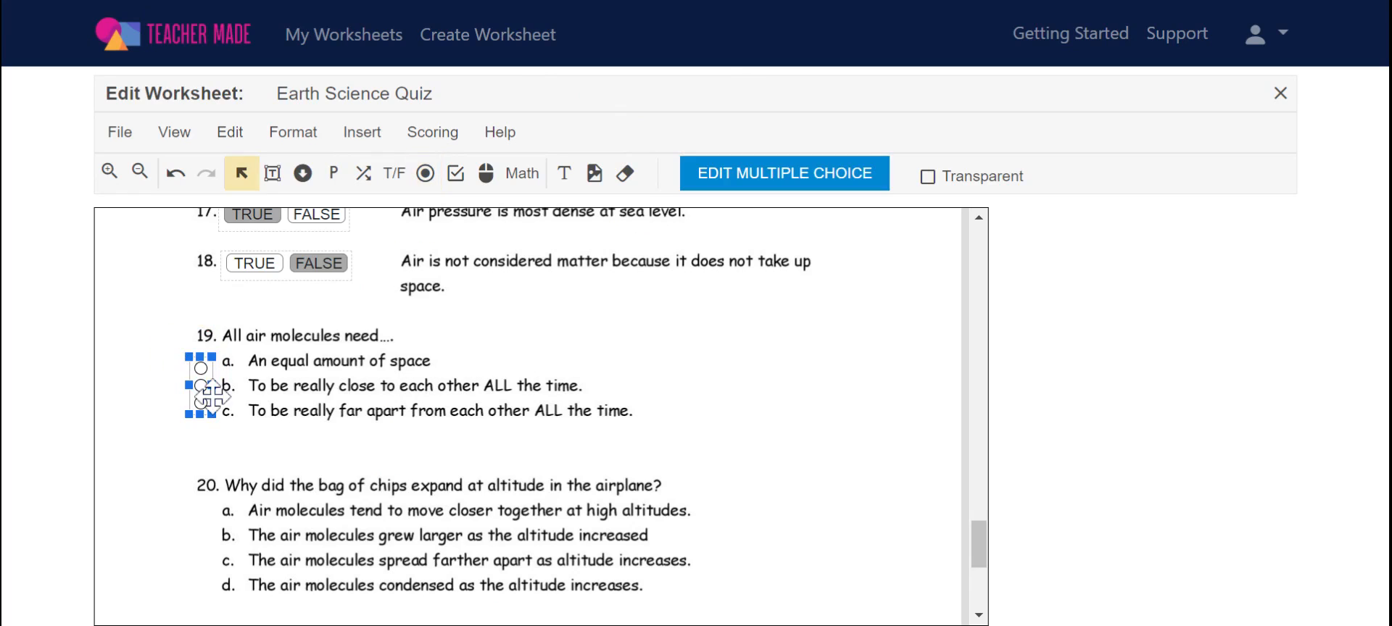
pyautogui.moveTo(187, 357); pyautogui.dragTo(182, 346)
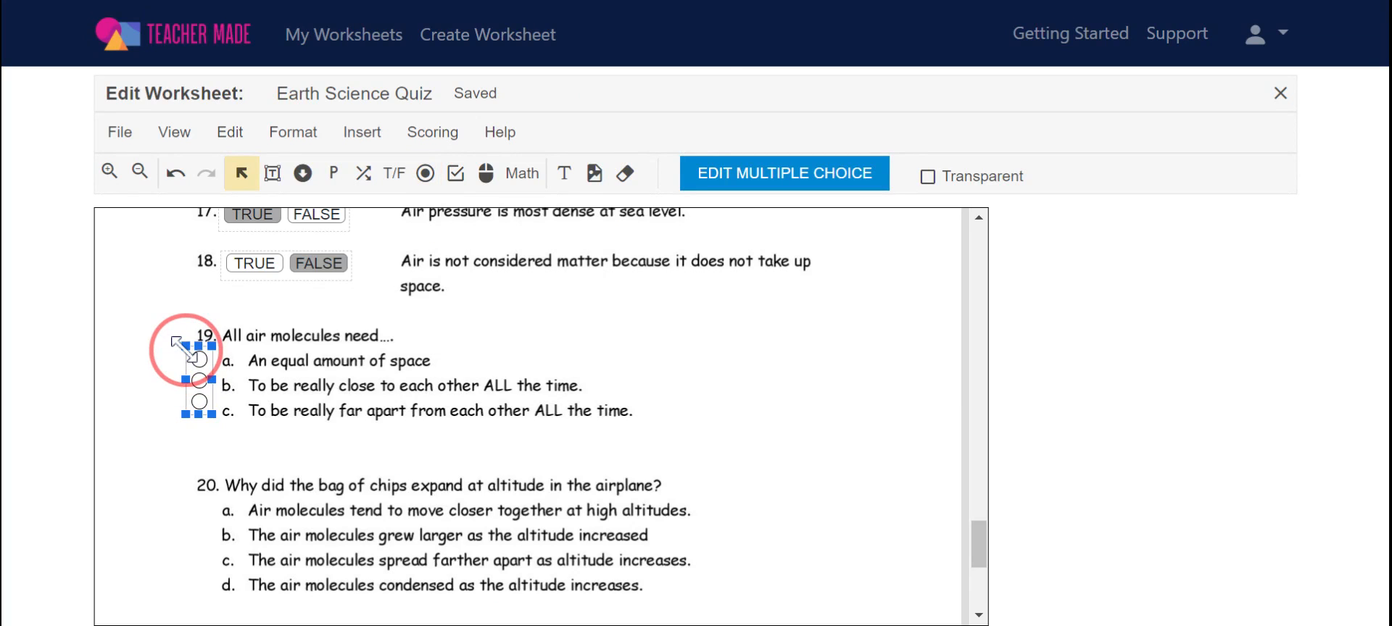
pyautogui.click(212, 414)
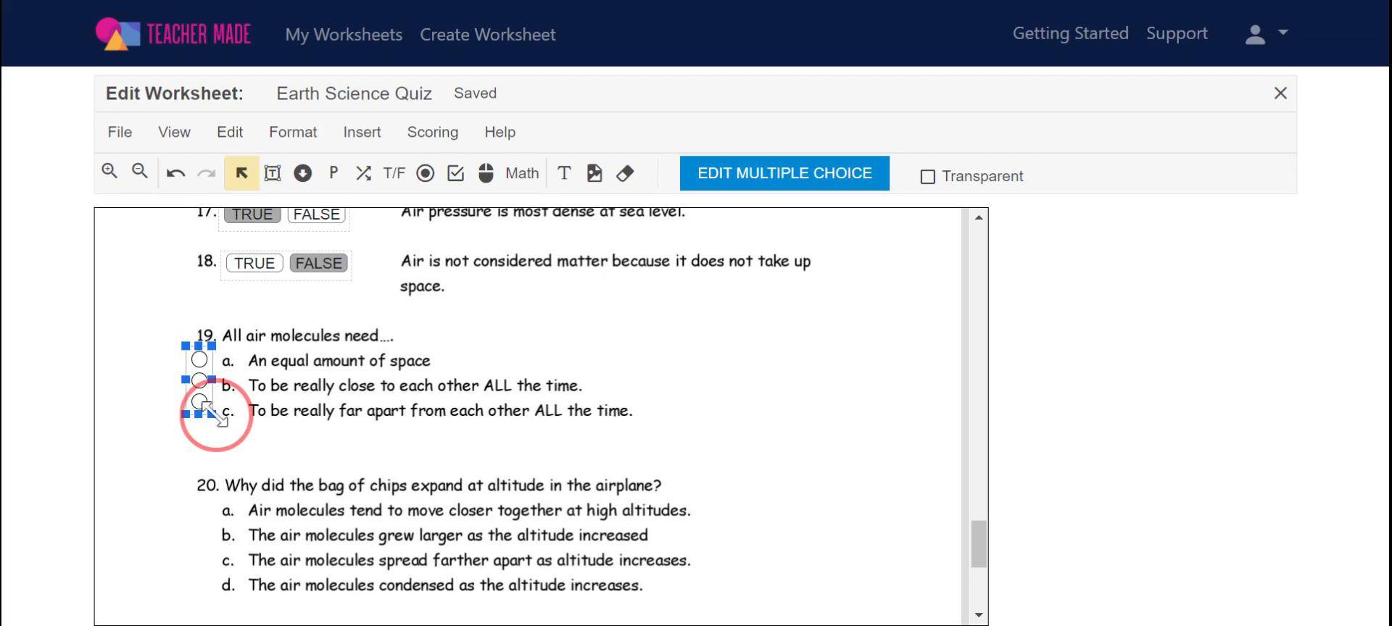
pyautogui.moveTo(213, 414); pyautogui.dragTo(214, 420)
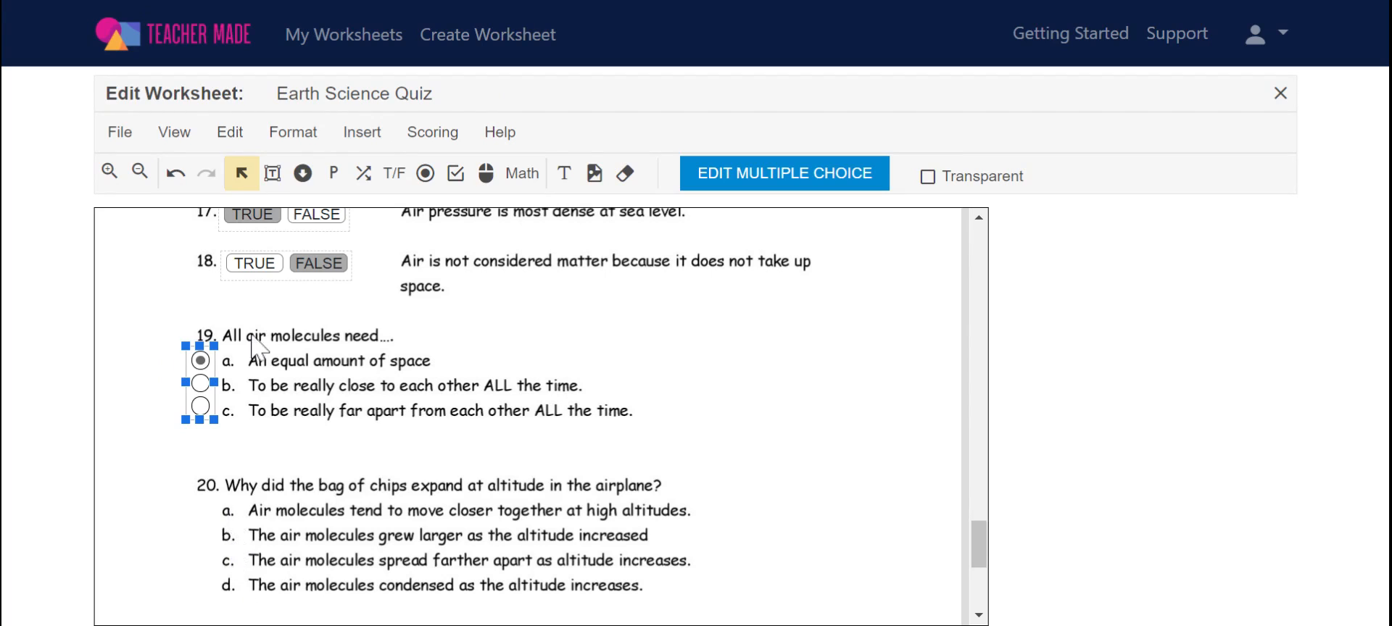
# Insert a 4-choice multiple choice field beside question 20's options, fit it to the rows, and mark answer c as correct
pyautogui.click(362, 132)
pyautogui.moveTo(420, 327)
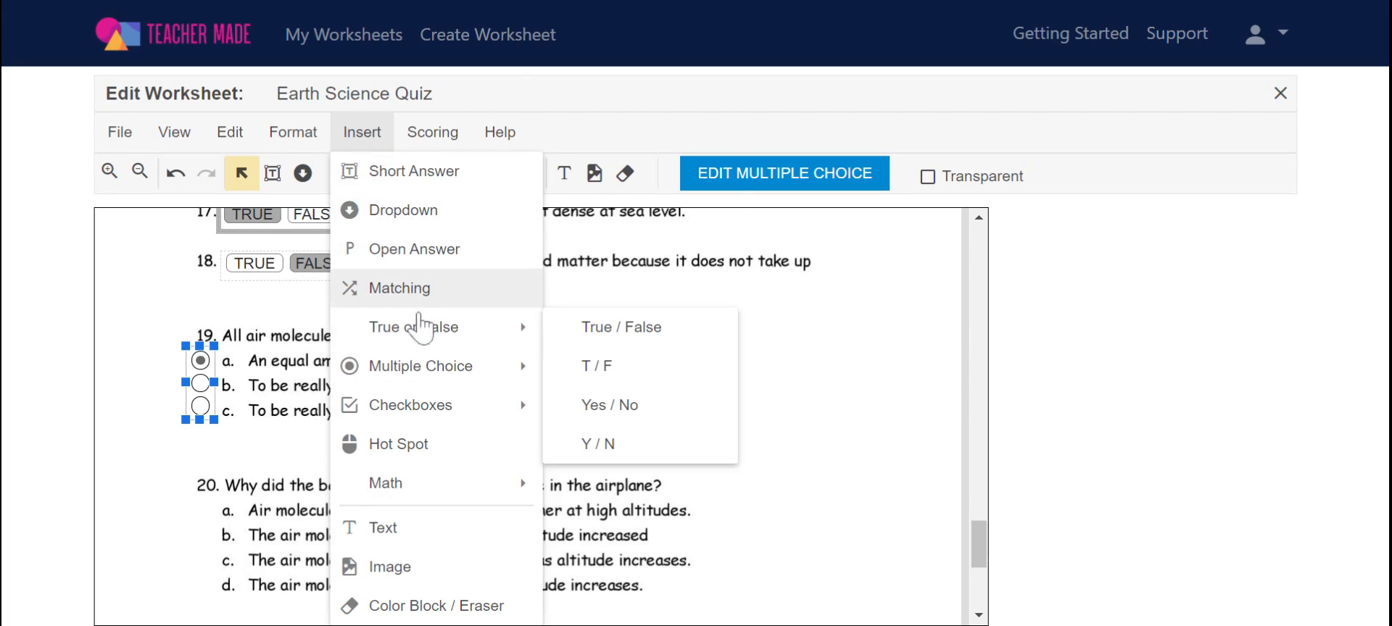
pyautogui.moveTo(521, 373)
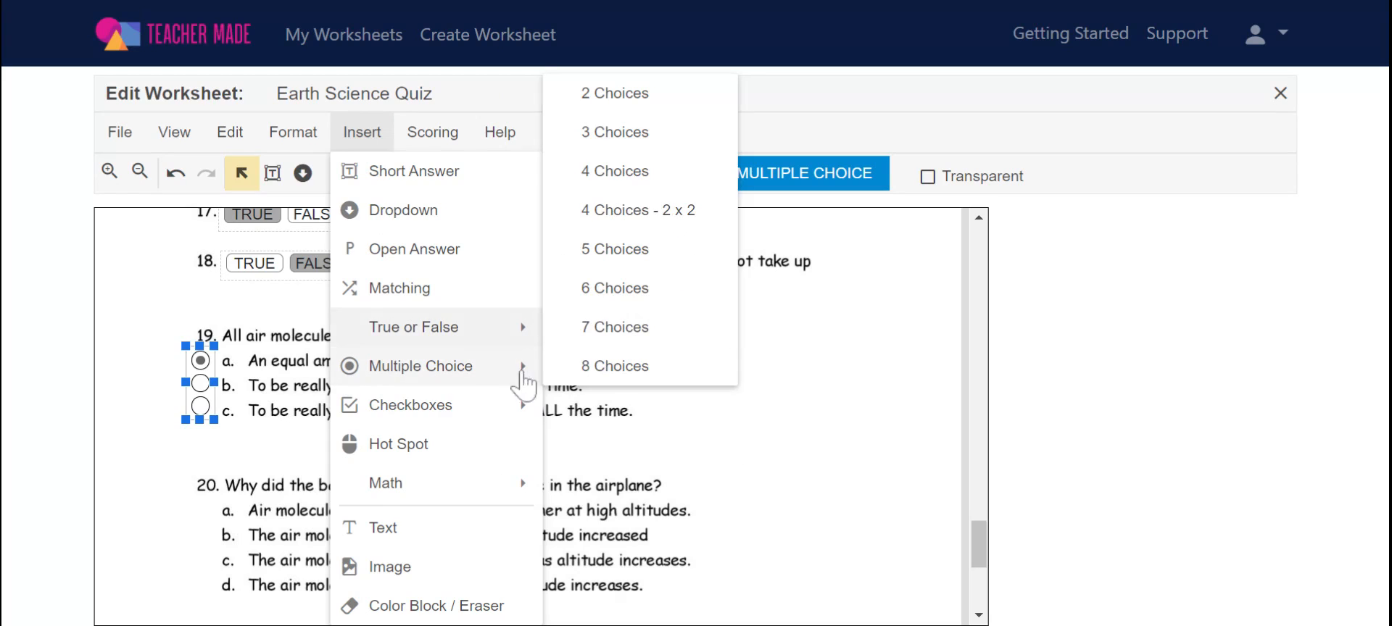
pyautogui.click(638, 172)
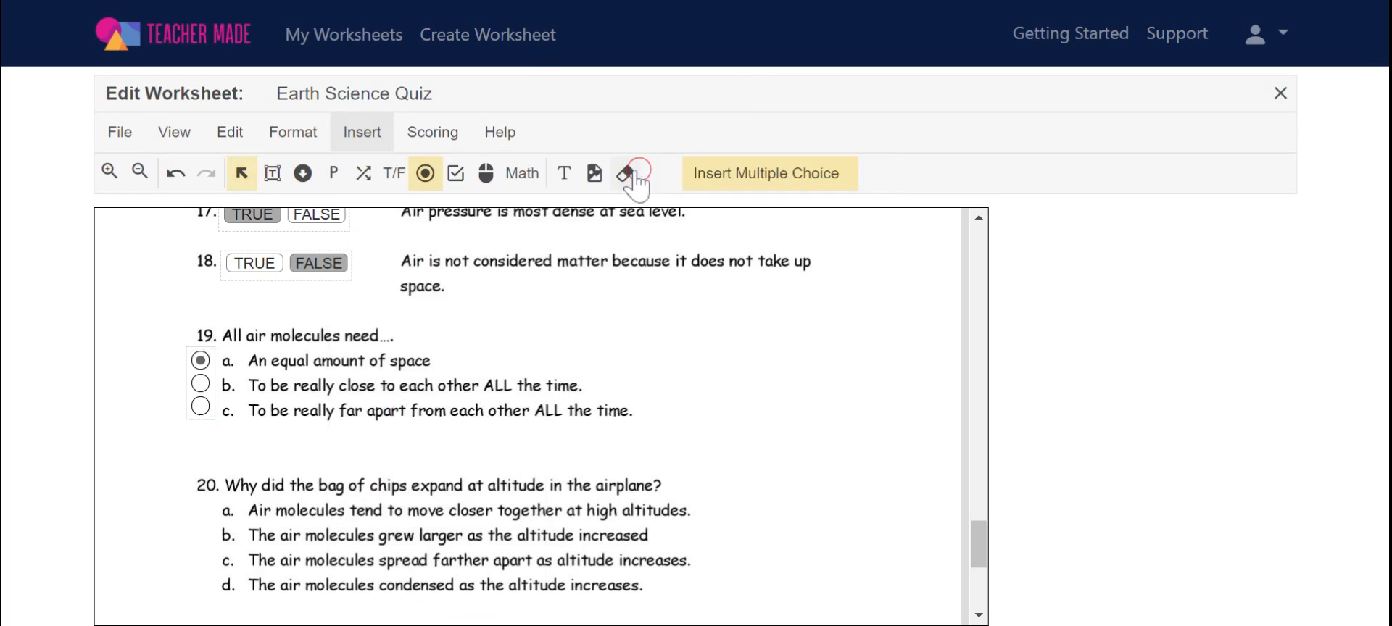
pyautogui.click(182, 500)
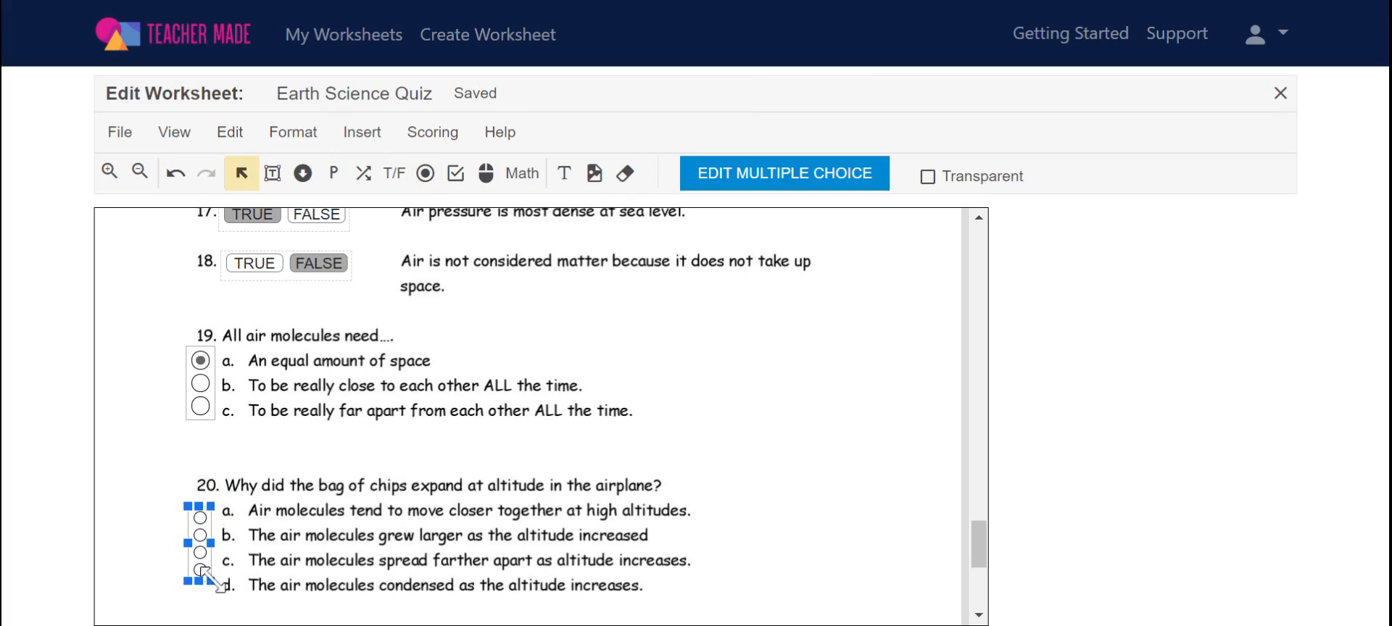
pyautogui.moveTo(208, 576); pyautogui.dragTo(210, 589)
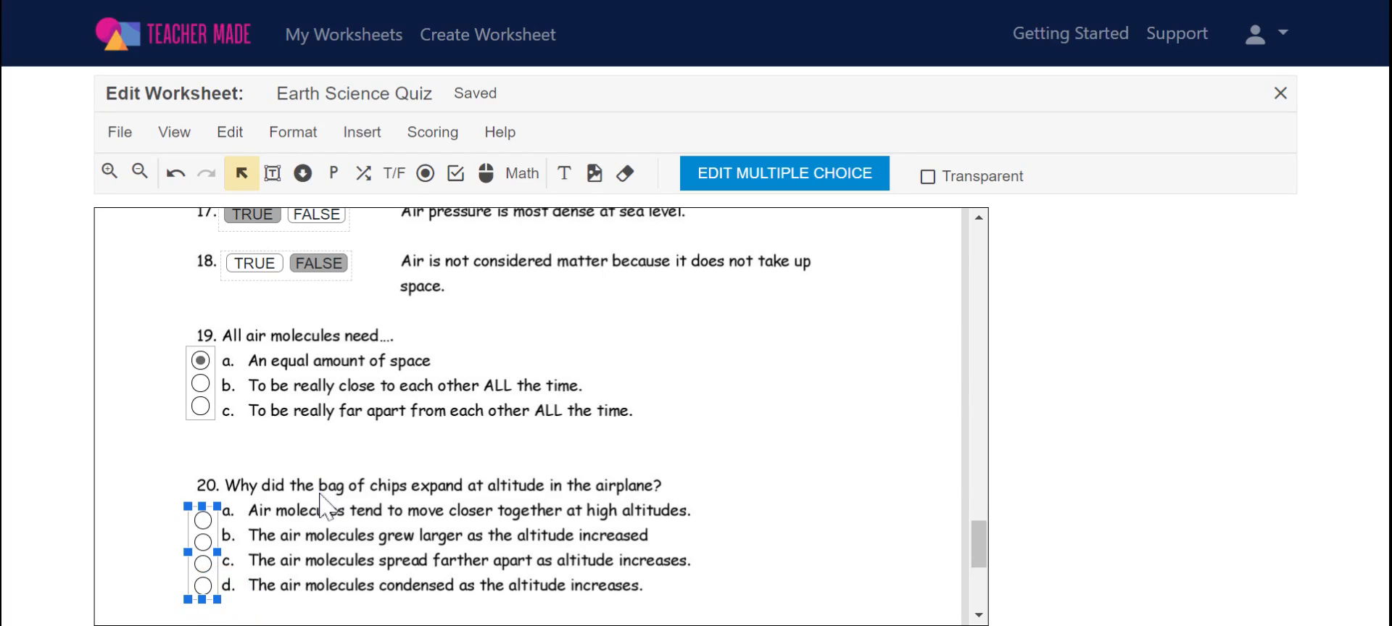
pyautogui.click(203, 563)
pyautogui.moveTo(187, 537); pyautogui.dragTo(188, 527)
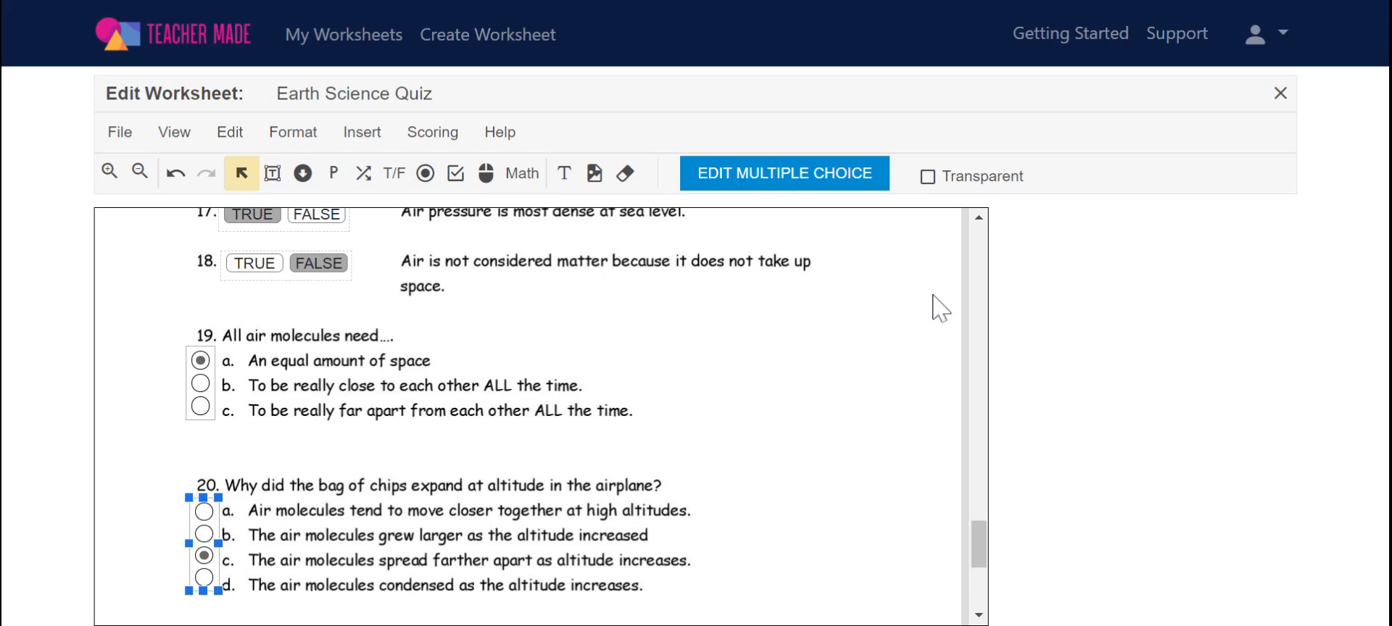
# Review the worksheet's answer fields from question 20 back up to the name and date fields
pyautogui.scroll(10, 926, 311)
pyautogui.scroll(10, 922, 313)
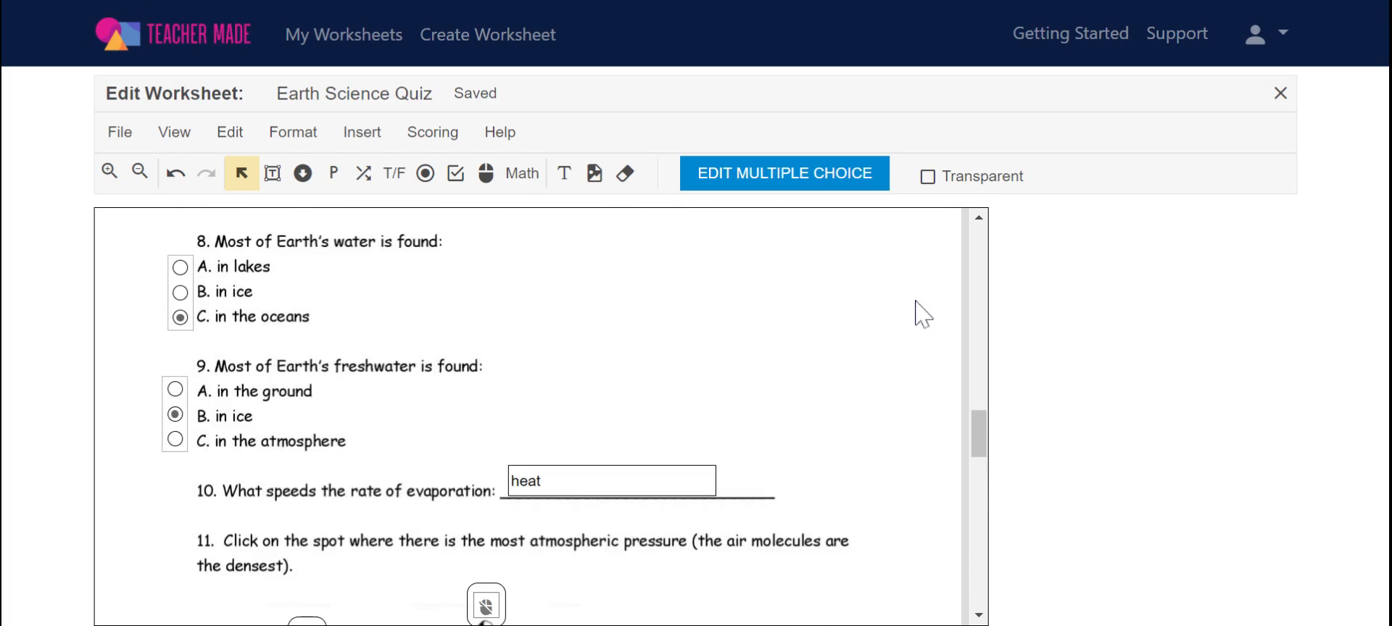
pyautogui.scroll(10, 916, 313)
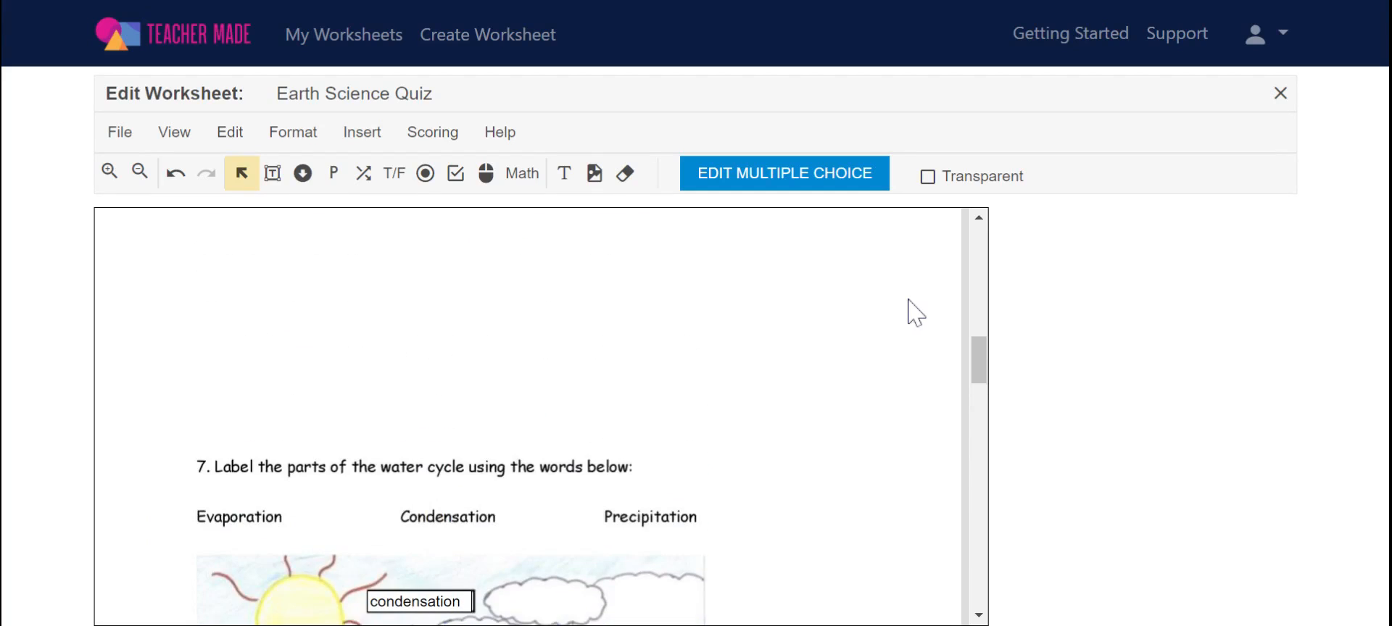
pyautogui.scroll(10, 915, 314)
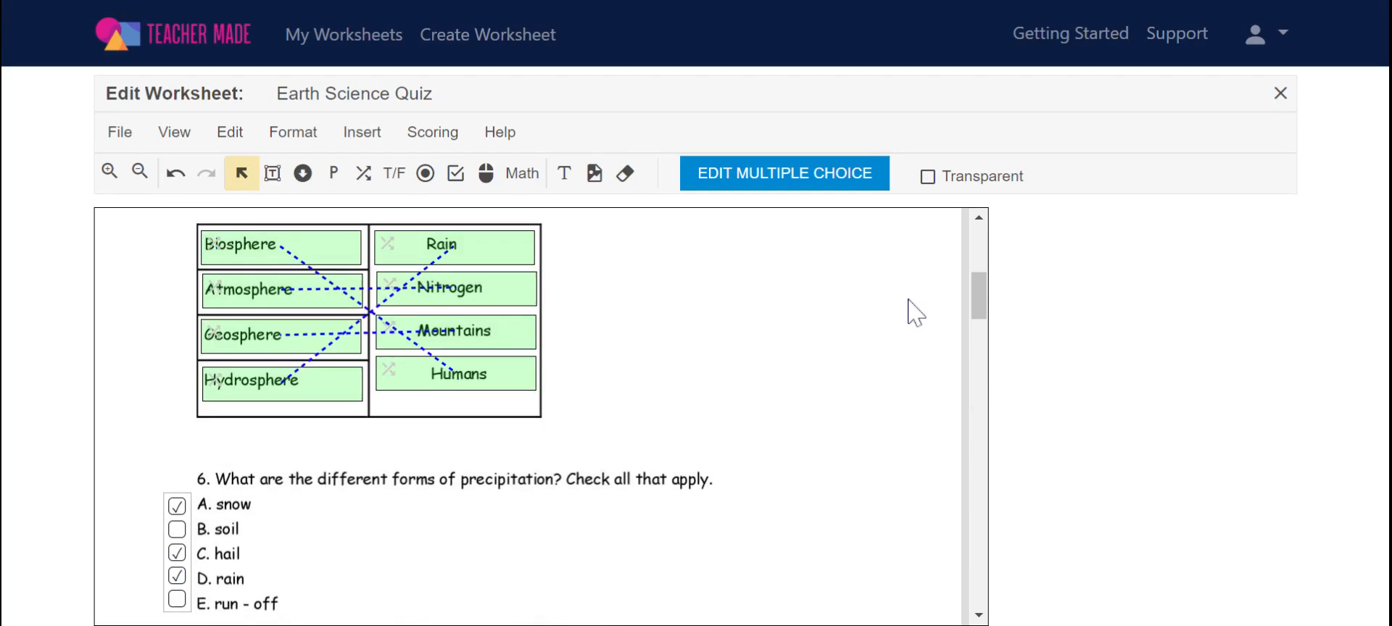
pyautogui.scroll(3, 916, 313)
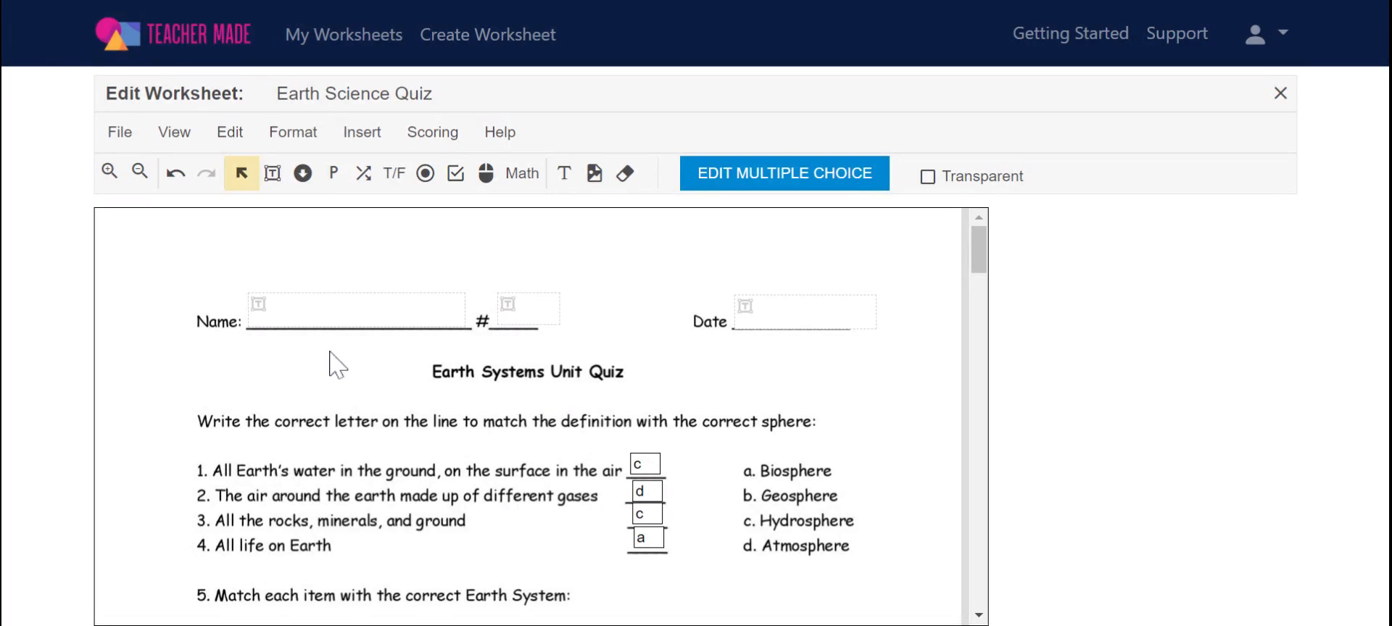
# Open the worksheet preview and examine the answer fields from the name line through question 11's hot spots
pyautogui.click(177, 138)
pyautogui.click(191, 173)
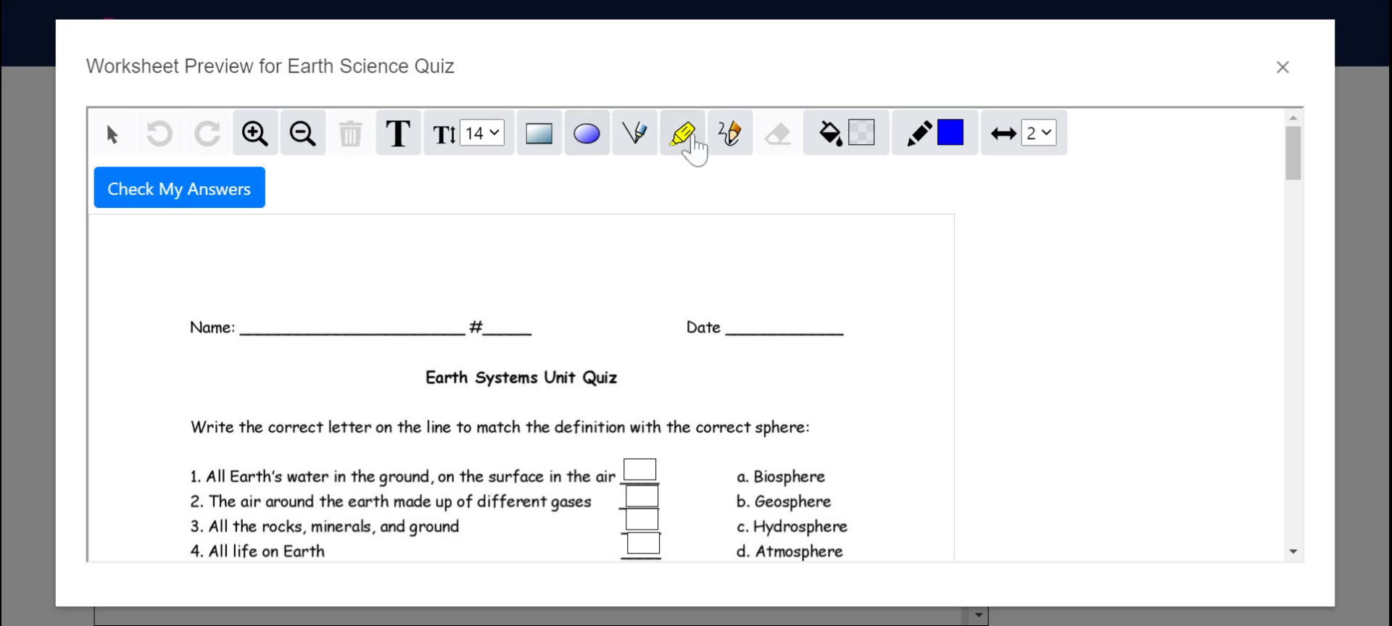
pyautogui.scroll(-5, 677, 460)
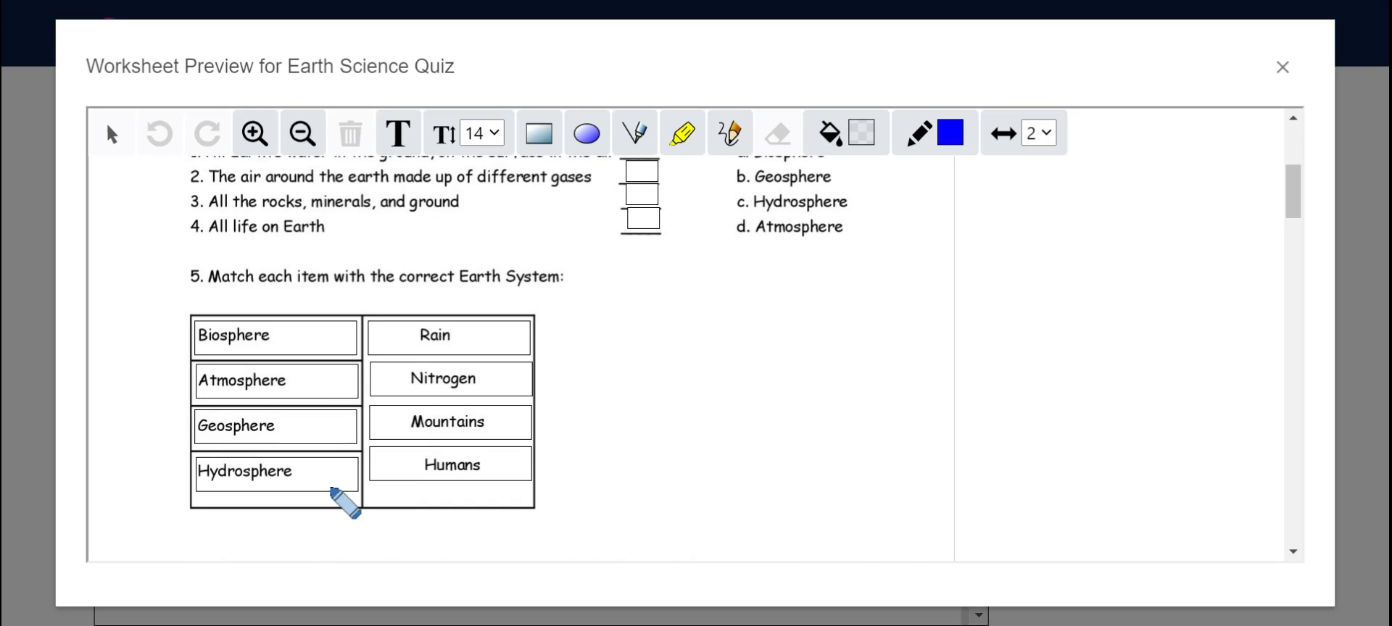
pyautogui.scroll(-2, 576, 410)
pyautogui.scroll(-10, 577, 410)
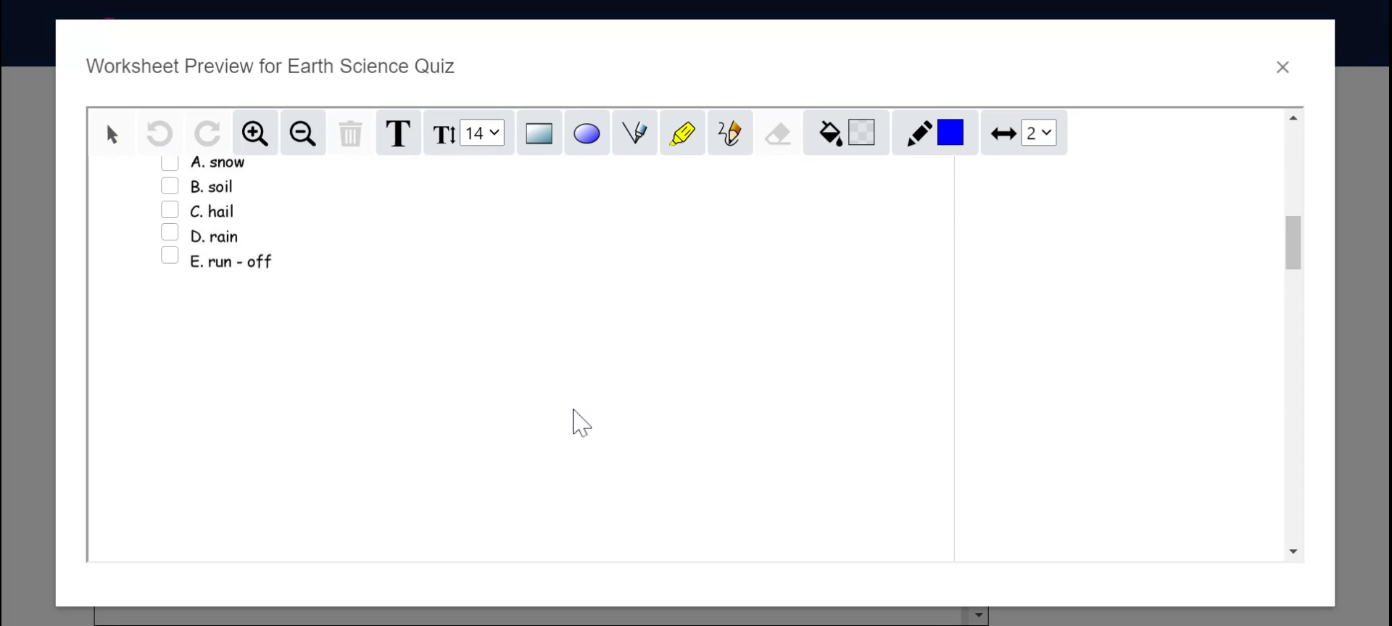
pyautogui.scroll(-6, 568, 429)
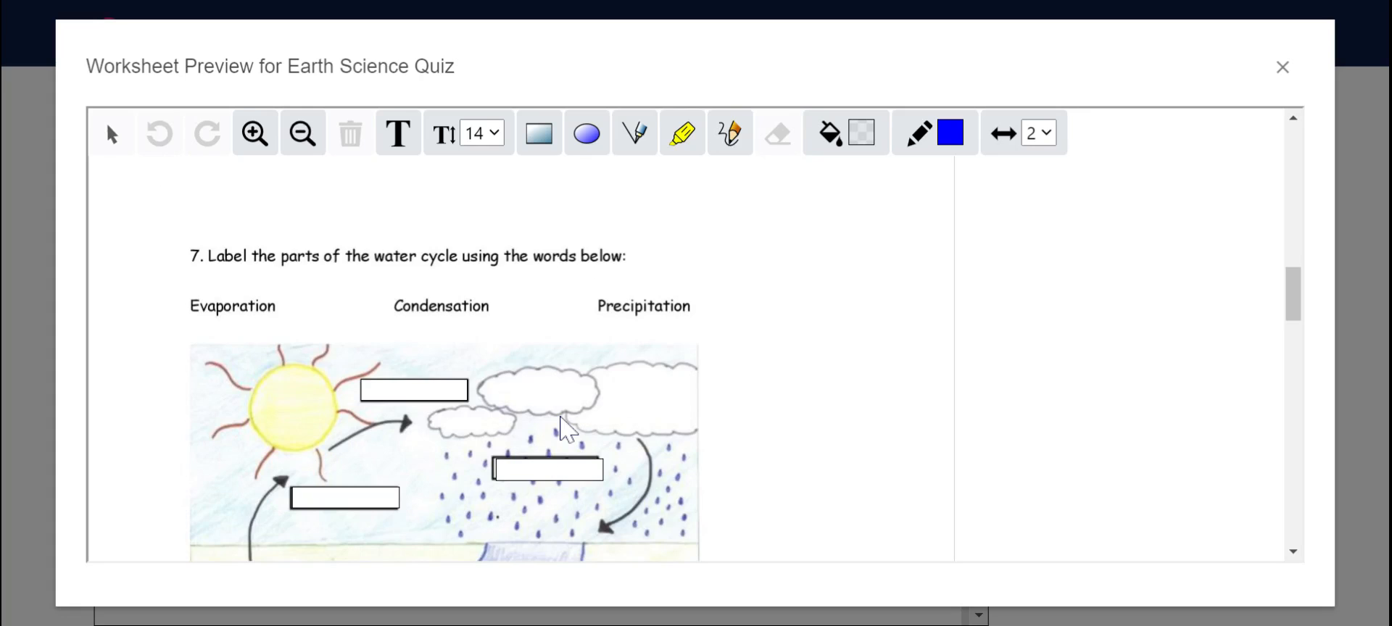
pyautogui.scroll(-2, 569, 429)
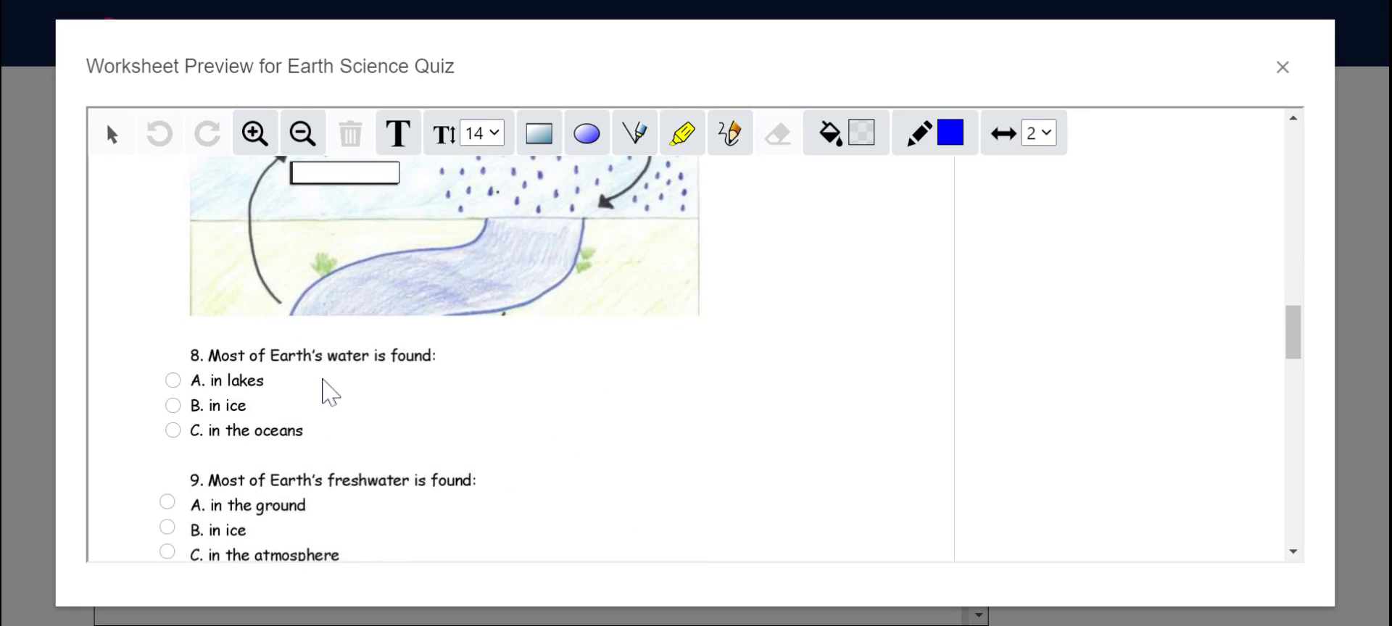
pyautogui.scroll(-2, 272, 442)
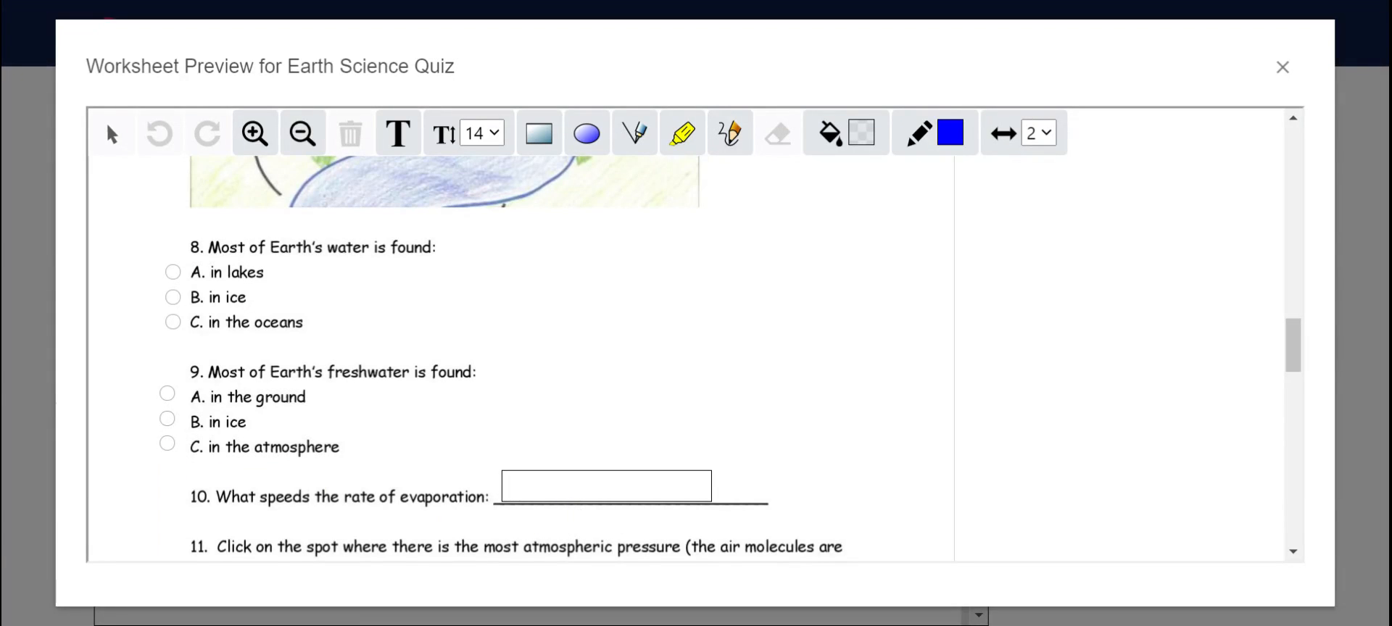
pyautogui.scroll(-4, 551, 355)
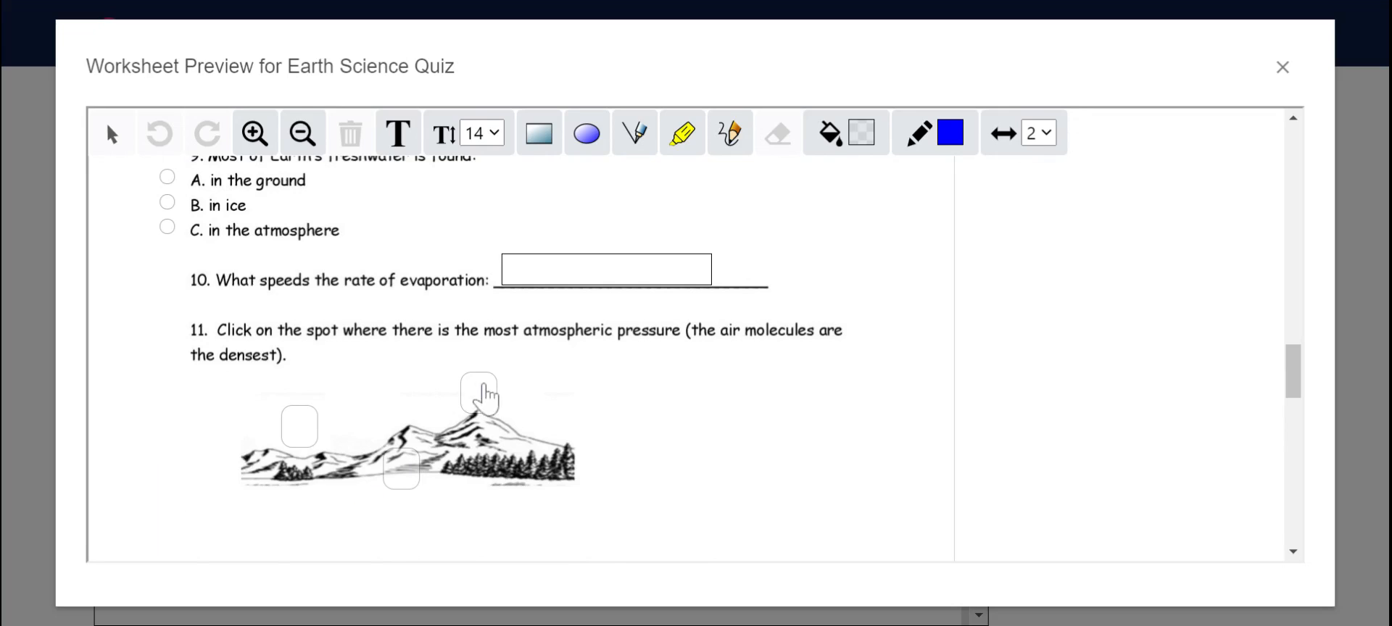